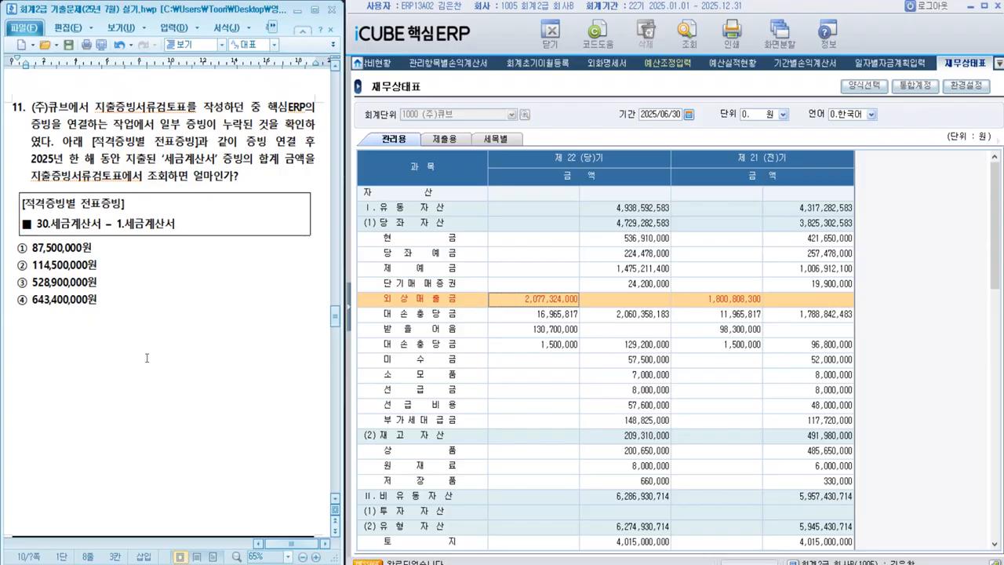
Step: Highlight 지출증빙서류검토표 in question 11 and open the 지출증빙서류검토표(관리용) report in the ERP
double_click(101, 112)
click(190, 360)
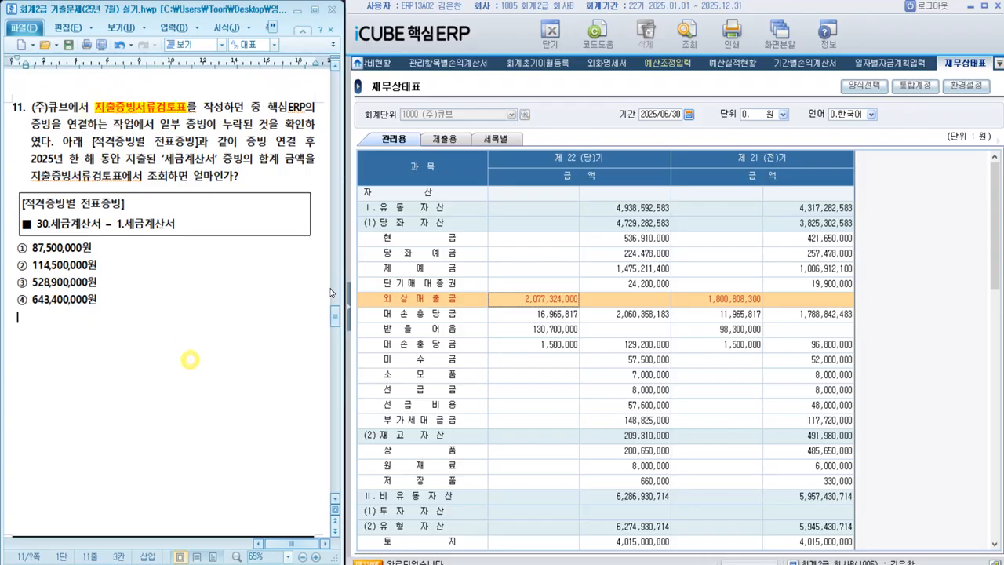
click(346, 327)
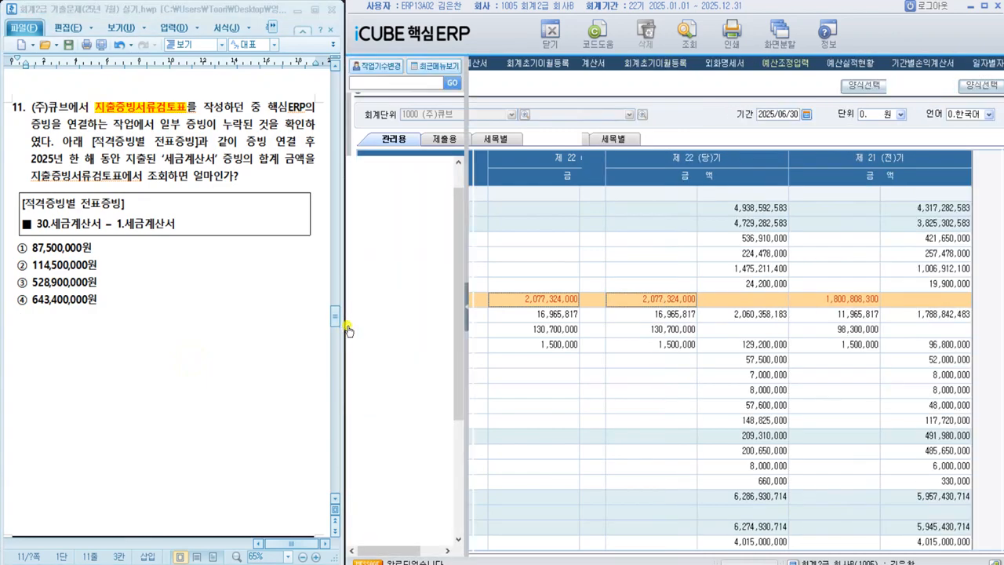
click(382, 295)
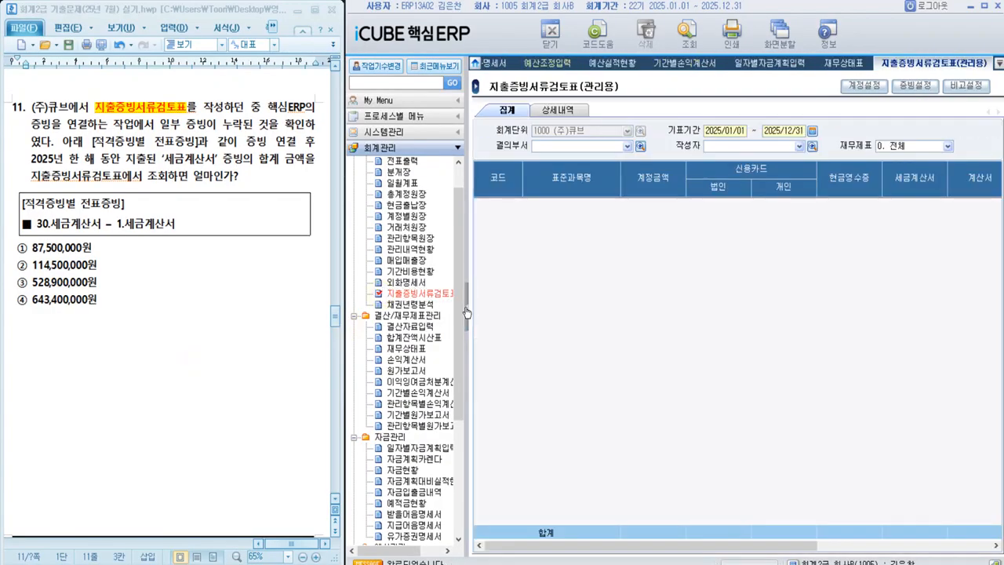
click(469, 308)
Step: In the report's 증빙설정, link voucher evidence 1.세금계산서 to the qualified evidence type 30.세금계산서
click(908, 89)
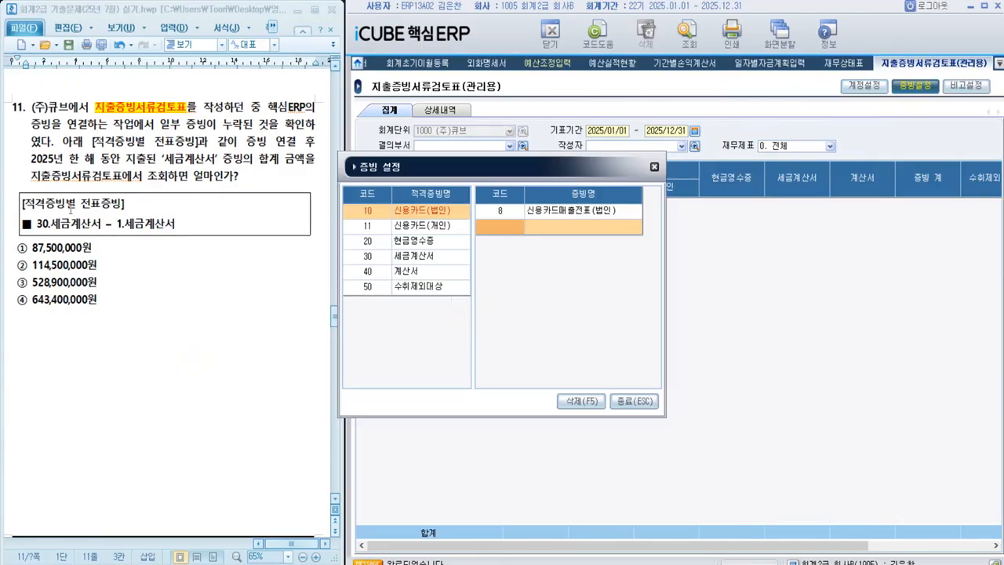
click(406, 256)
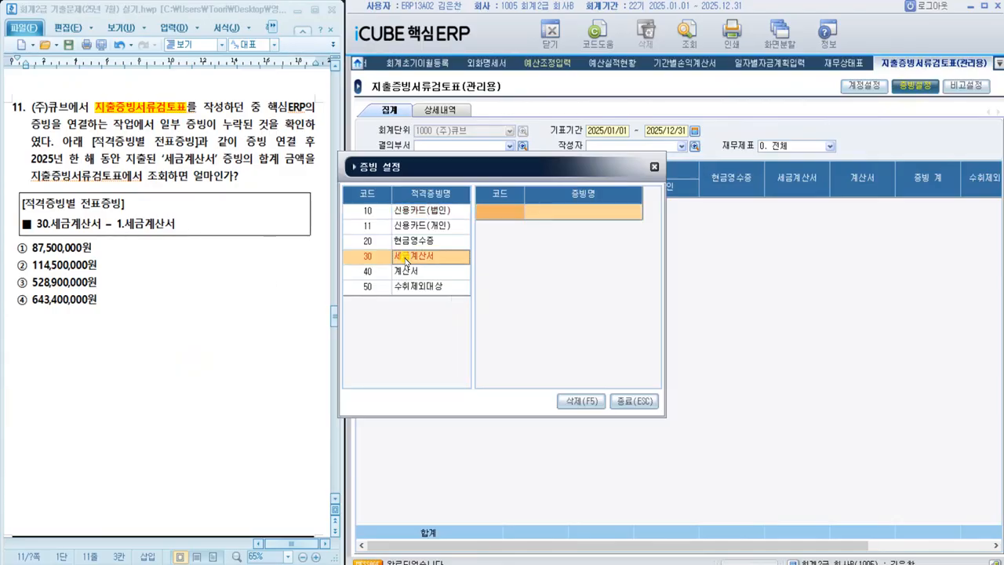
double_click(509, 210)
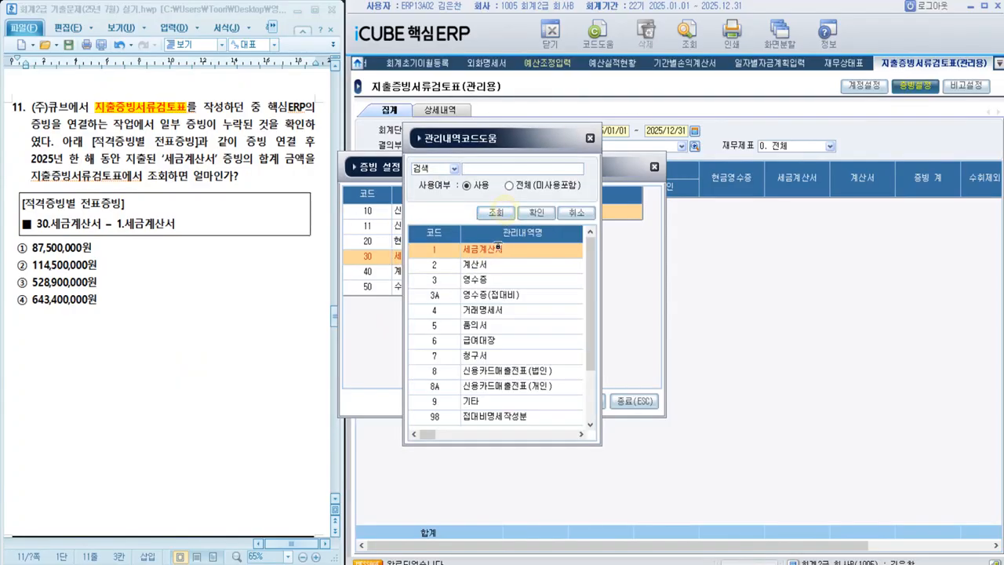
double_click(497, 245)
click(634, 401)
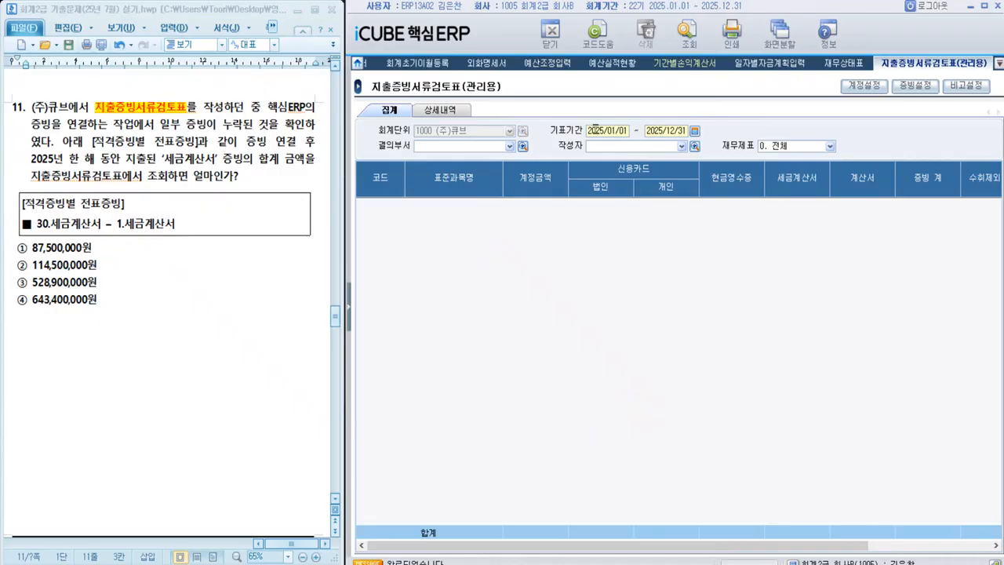
Step: Retrieve the 지출증빙서류검토표 for 2025/01/01 to 2025/12/31 and highlight answer ④ 643,400,000원 in question 11
click(687, 31)
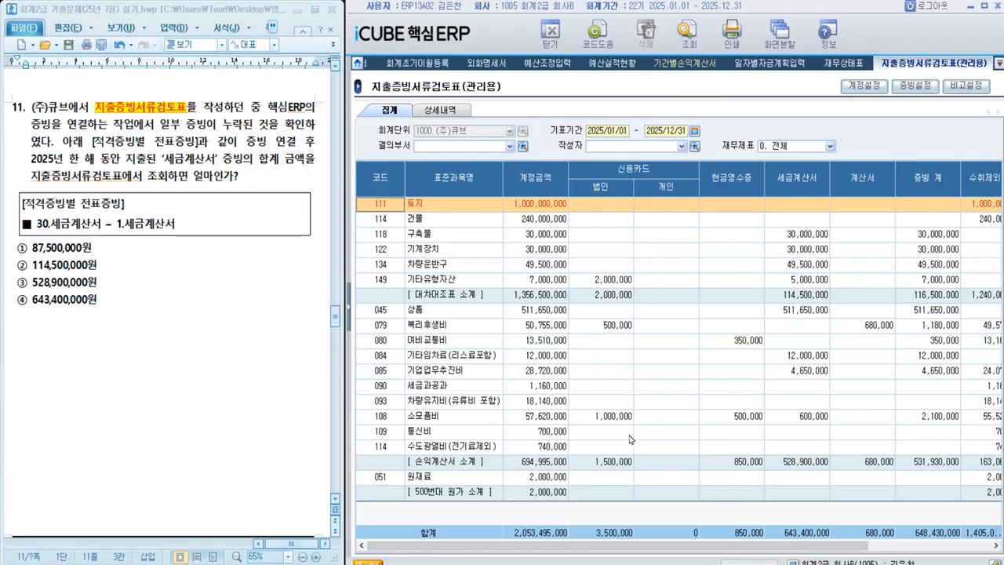
drag(17, 301, 98, 301)
click(121, 408)
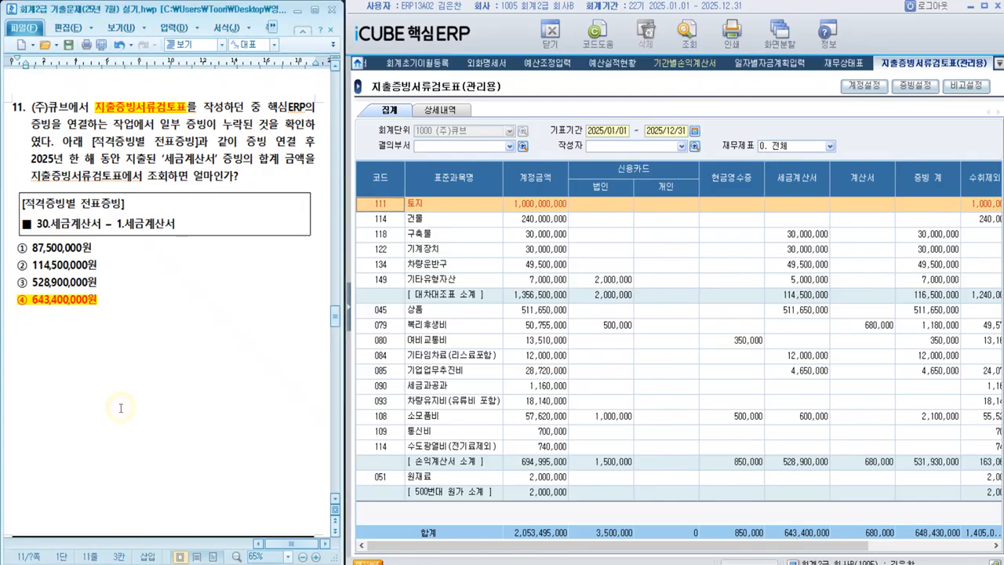
Step: Go to question 12, open the 손익계산서, and retrieve it with the period set to 2025/06/30
scroll(121, 408, down, 10)
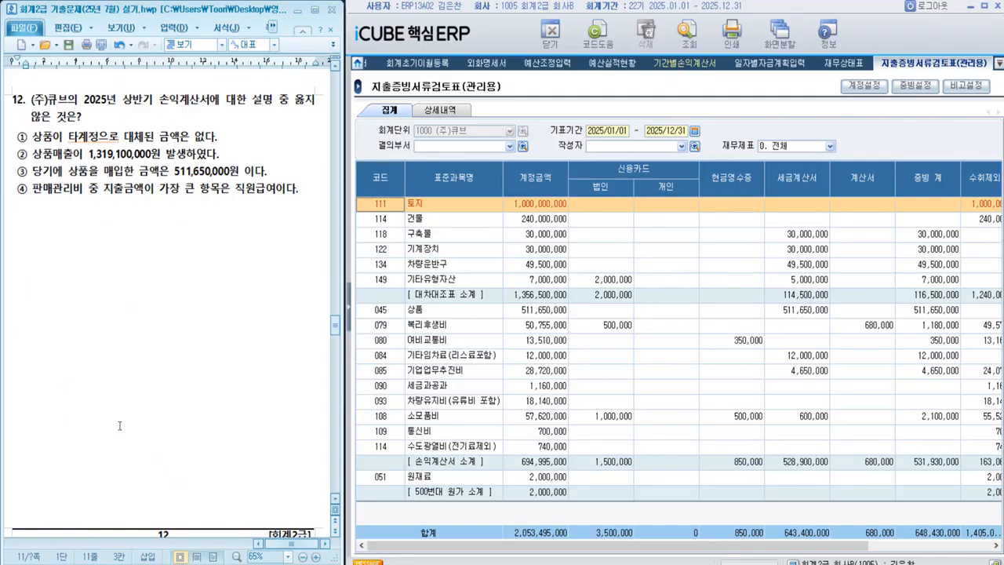
click(350, 309)
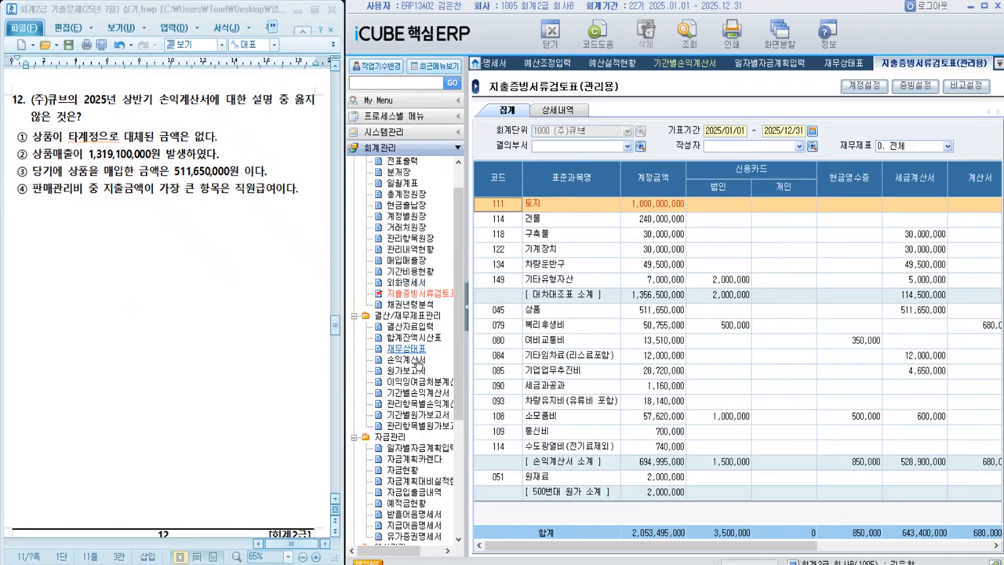
click(406, 359)
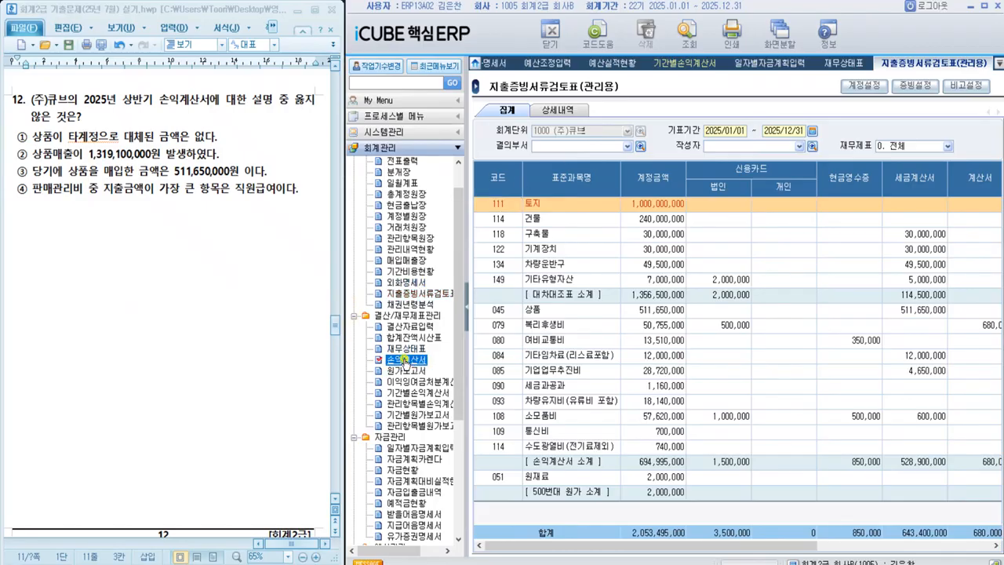
click(466, 288)
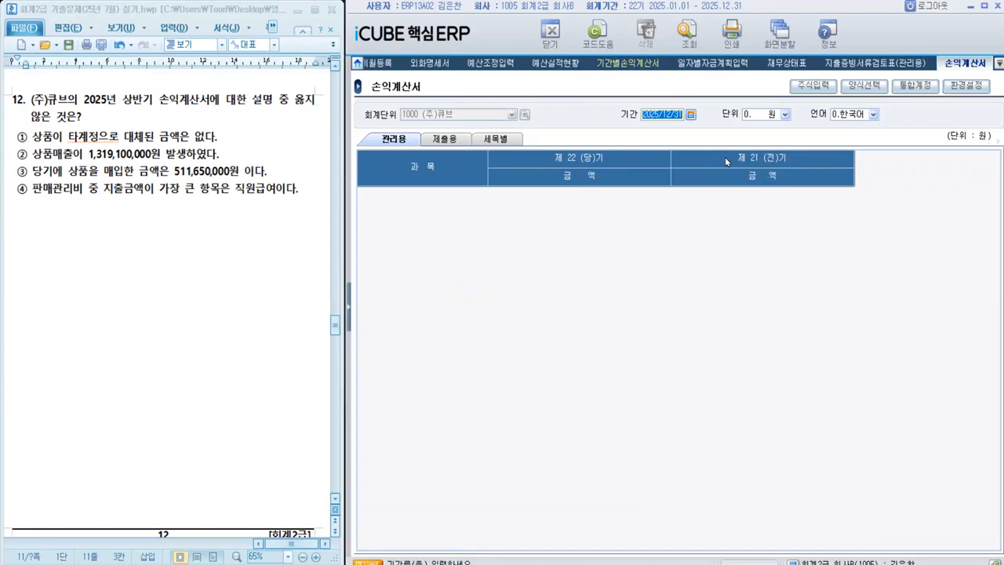
text(2025/06/30)
key(Return)
click(702, 39)
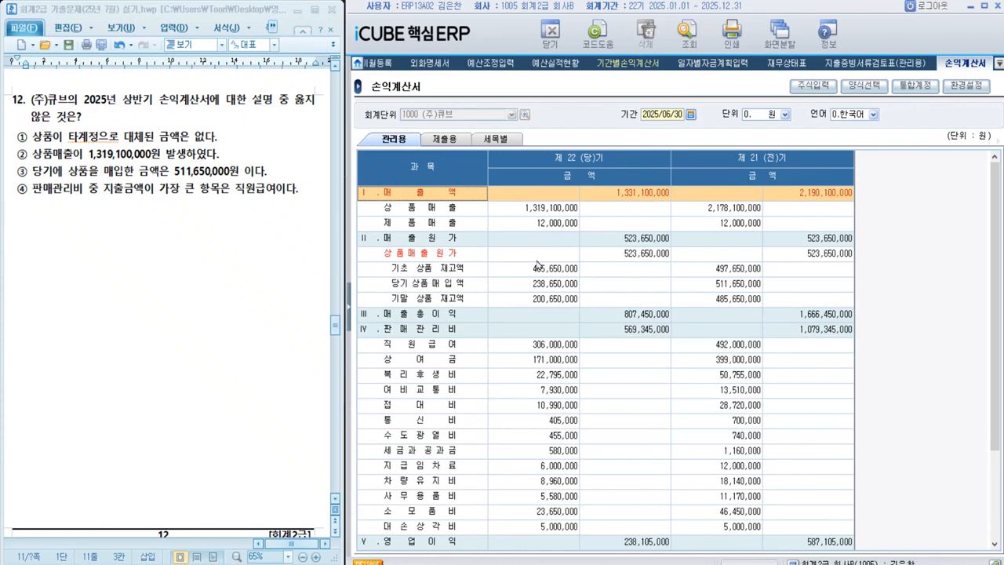
Step: Check the 상품매출 and 당기상품매입액 rows and highlight option ③ of question 12 as the answer
click(535, 211)
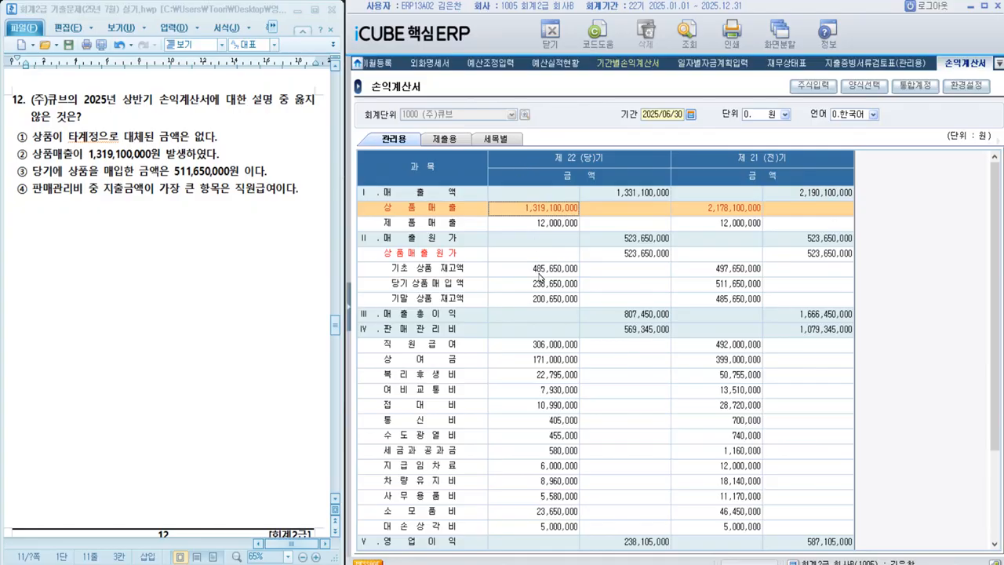
click(512, 287)
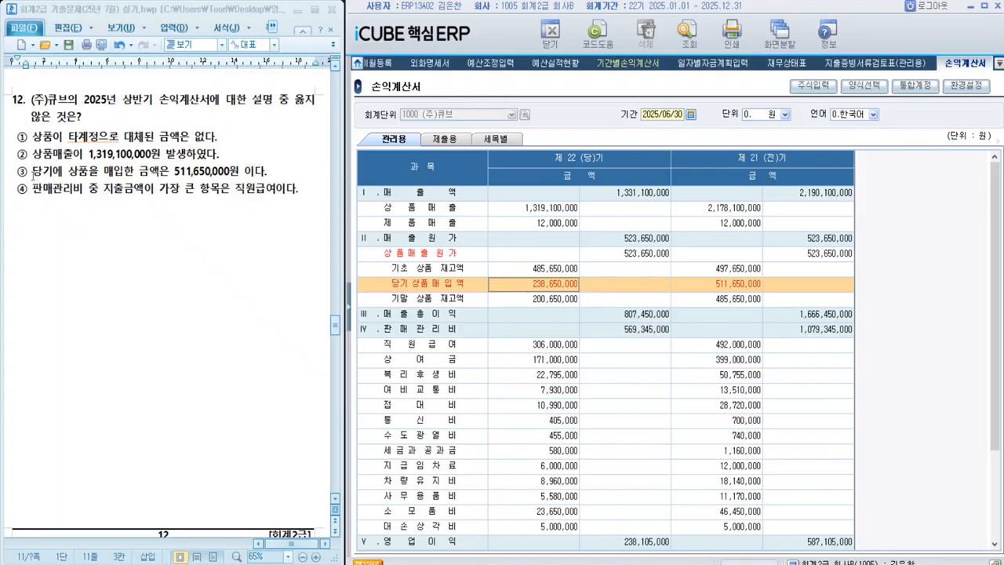
drag(17, 173, 265, 171)
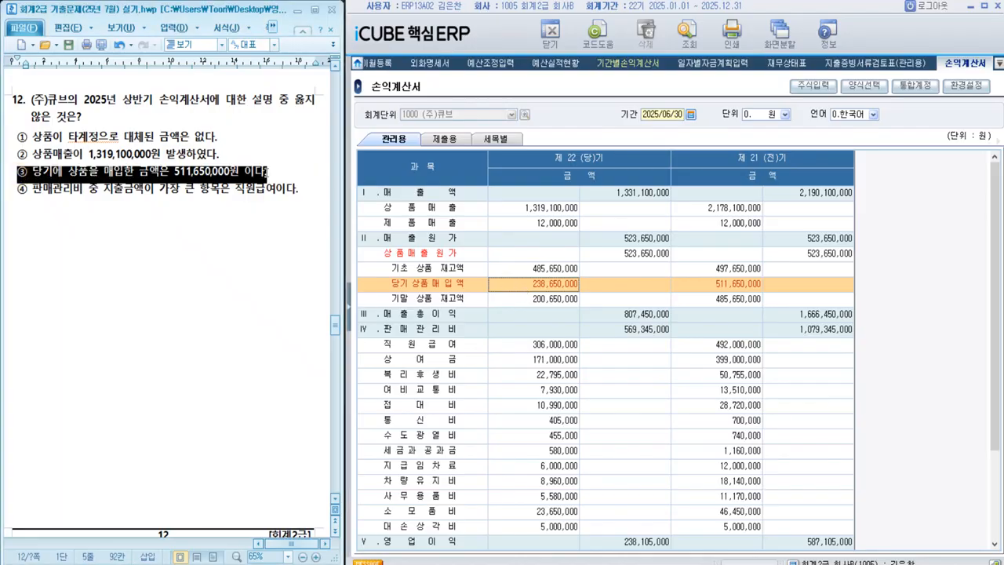
key(alt+c)
click(269, 338)
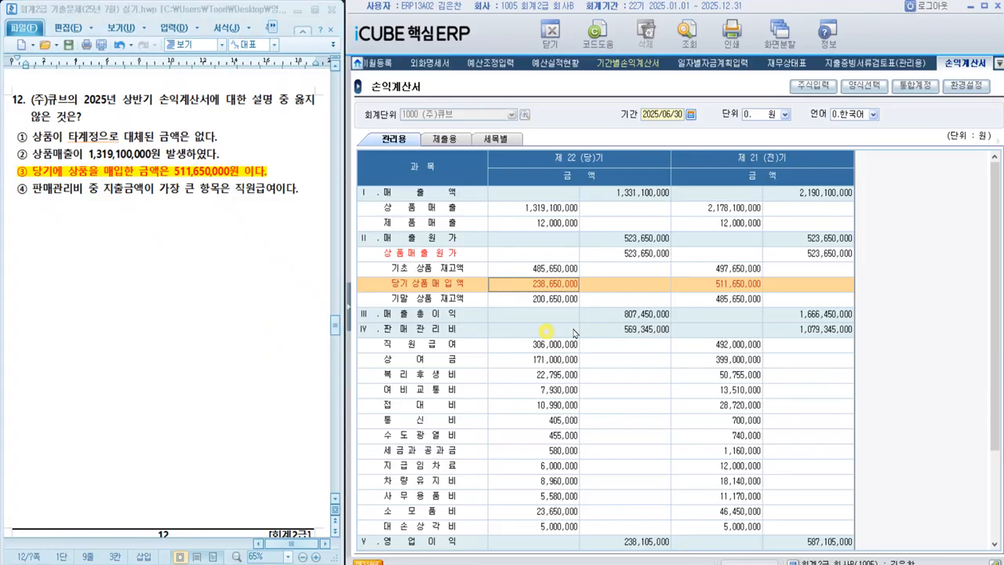
Step: Examine the 판매관리비 items in the income statement, comparing 직원급여 with the other expenses
click(618, 330)
scroll(618, 330, down, 2)
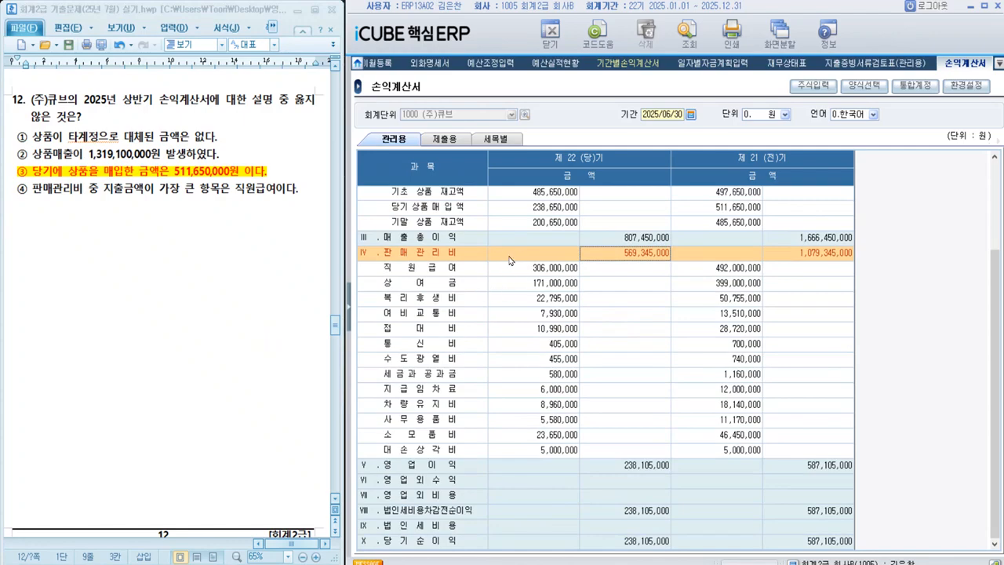
click(424, 268)
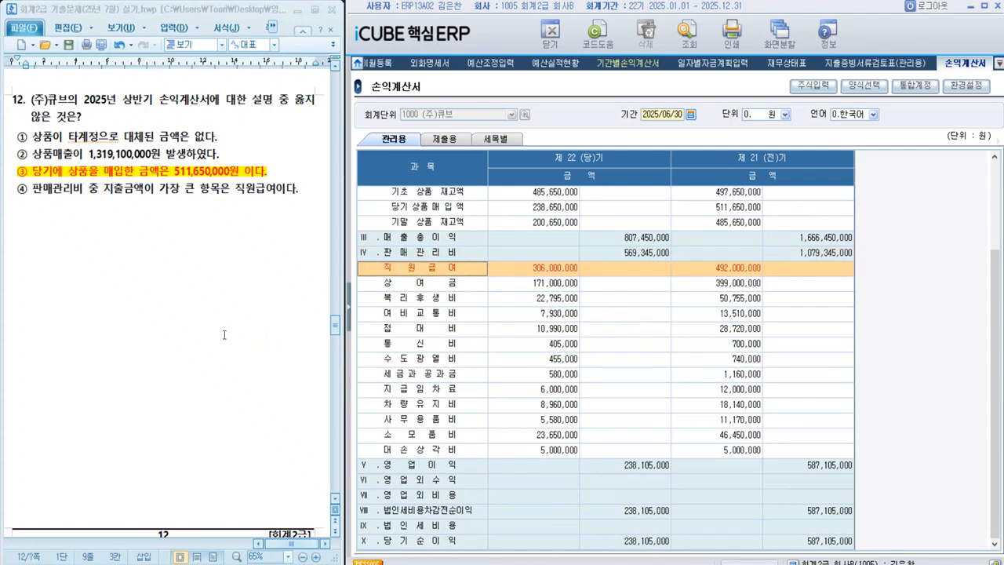
Step: Below question 13's answer options, write the note line "1. [일반거래처등록] : 거래처분류 수정"
scroll(224, 337, down, 10)
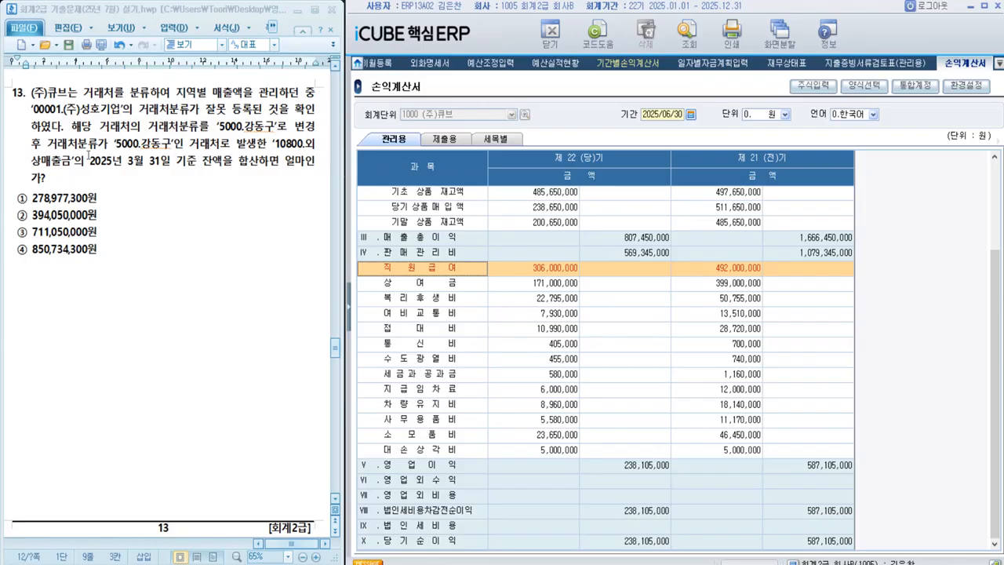
click(132, 270)
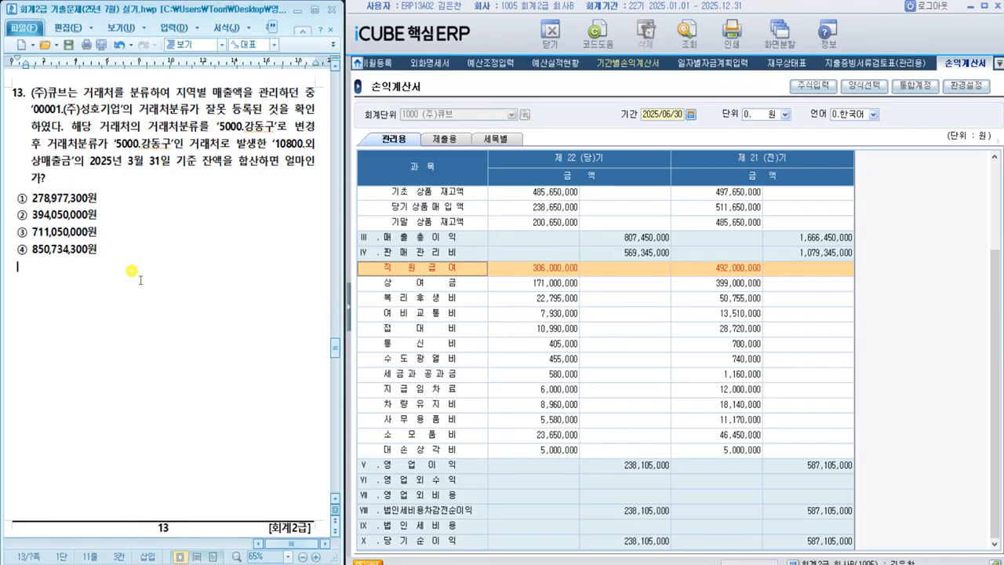
key(Return)
text(1. [])
key(Left)
key(Left)
key(Right)
text(일반거래처)
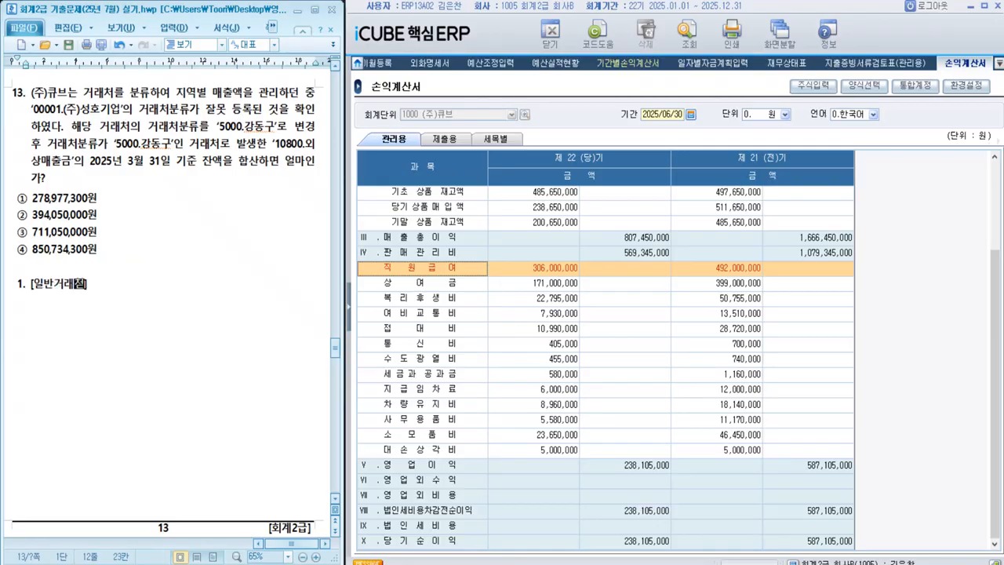
text(등록] : 거래처)
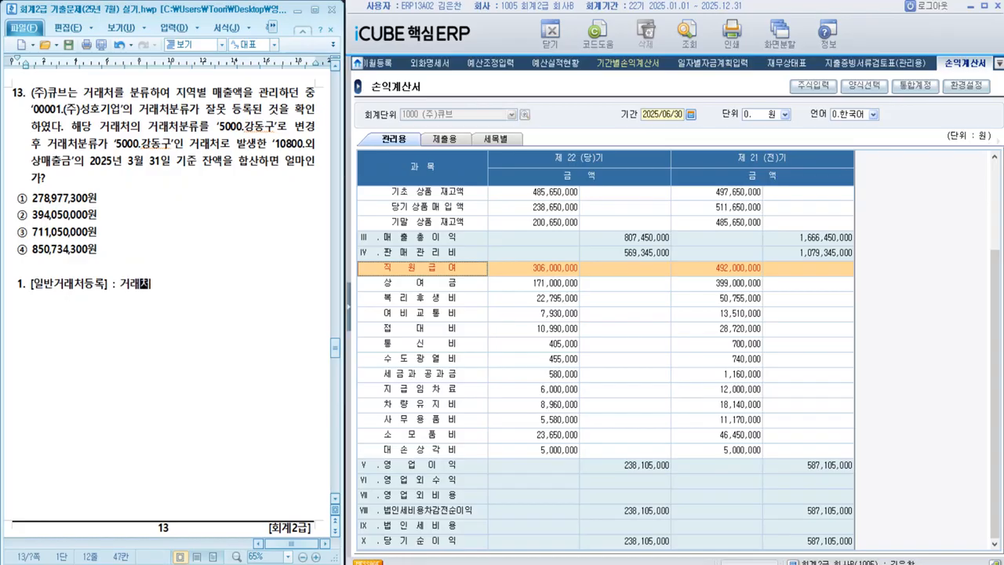
text(분류 수정)
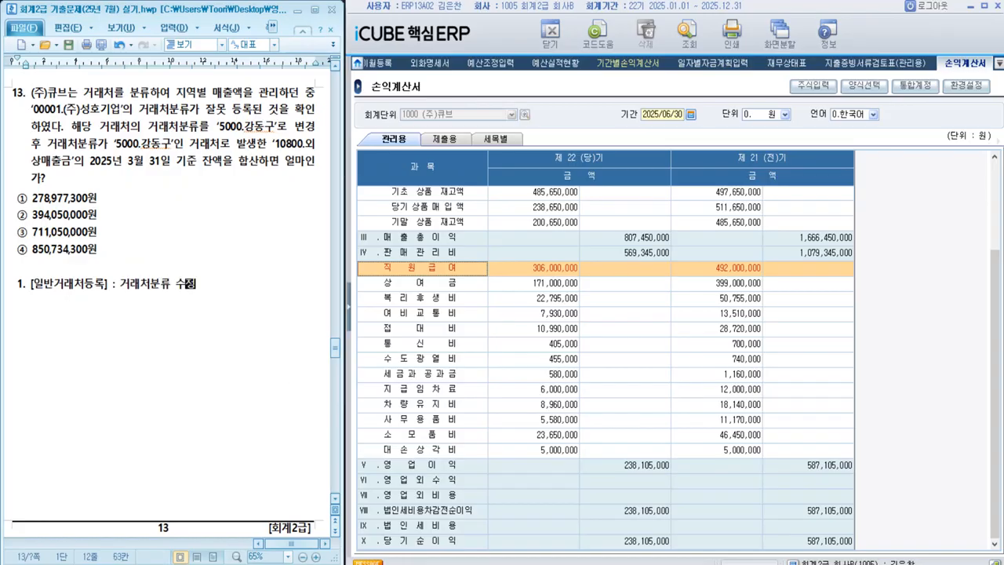
Step: Add a second note line reading "2. [거래처원장] : 외상매출금 조회"
key(Return)
text(2. [거래처원)
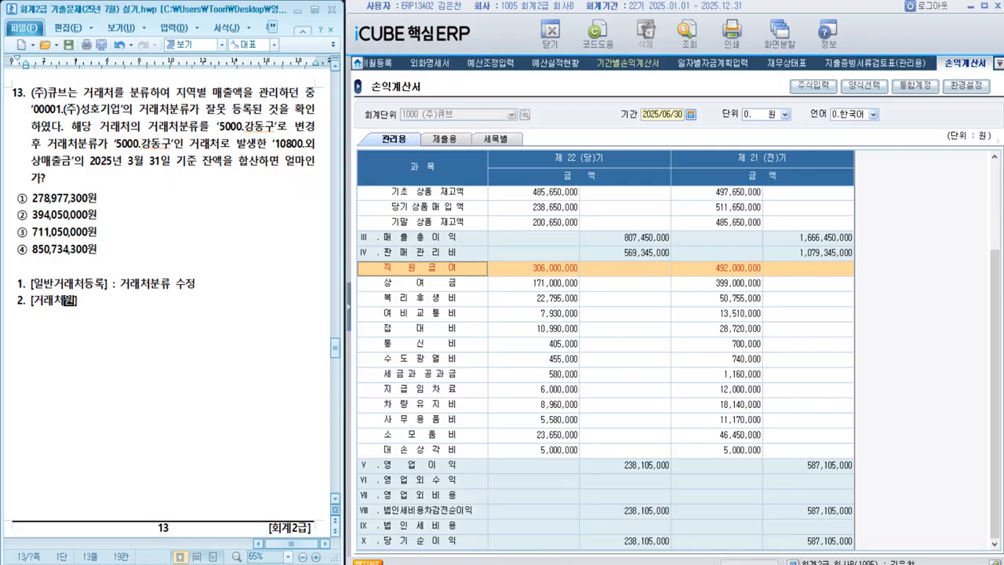
text(장] : 외상매출금 조회)
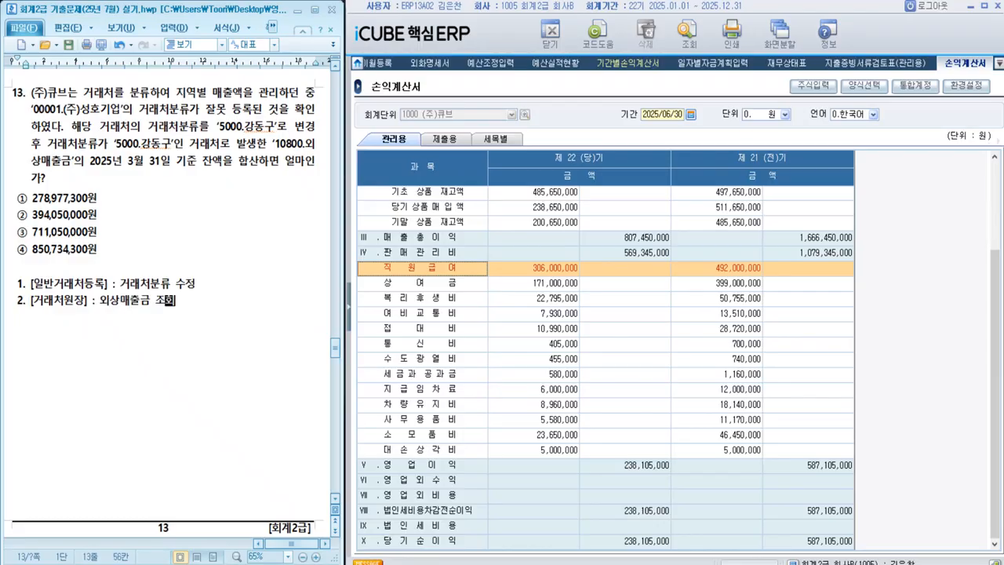
Step: Open the 일반거래처등록 screen from the 시스템관리 module in the ERP
click(349, 310)
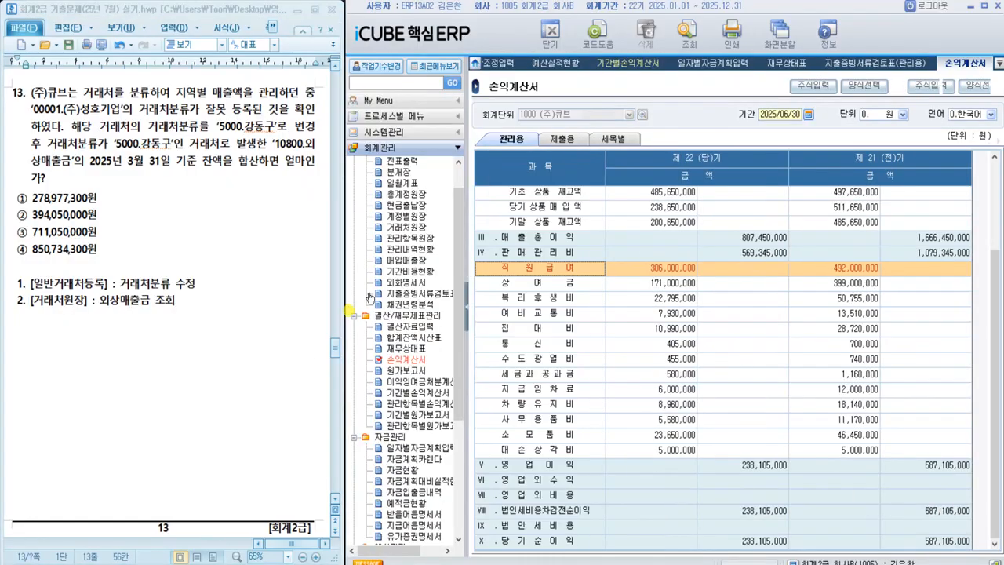
click(396, 132)
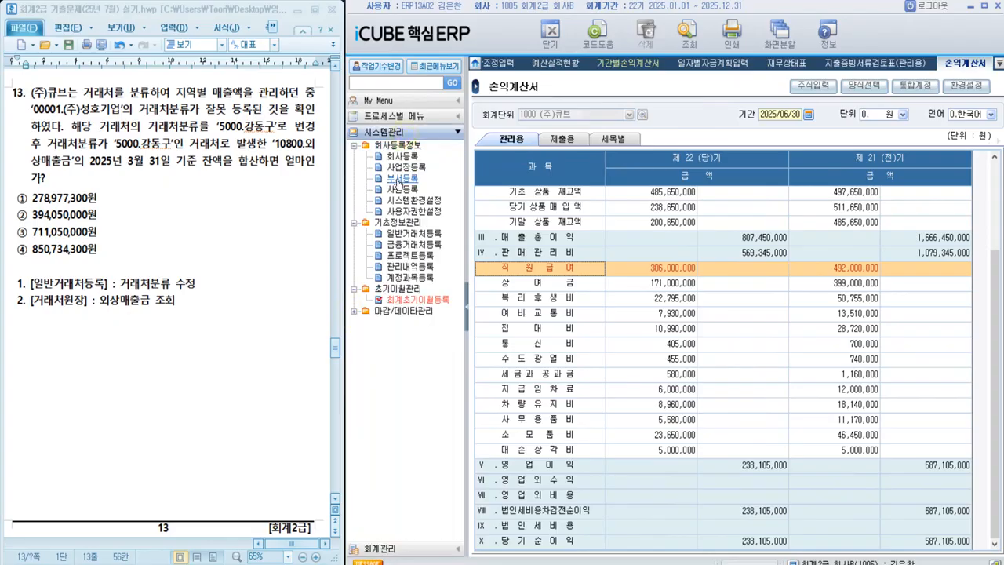
click(413, 233)
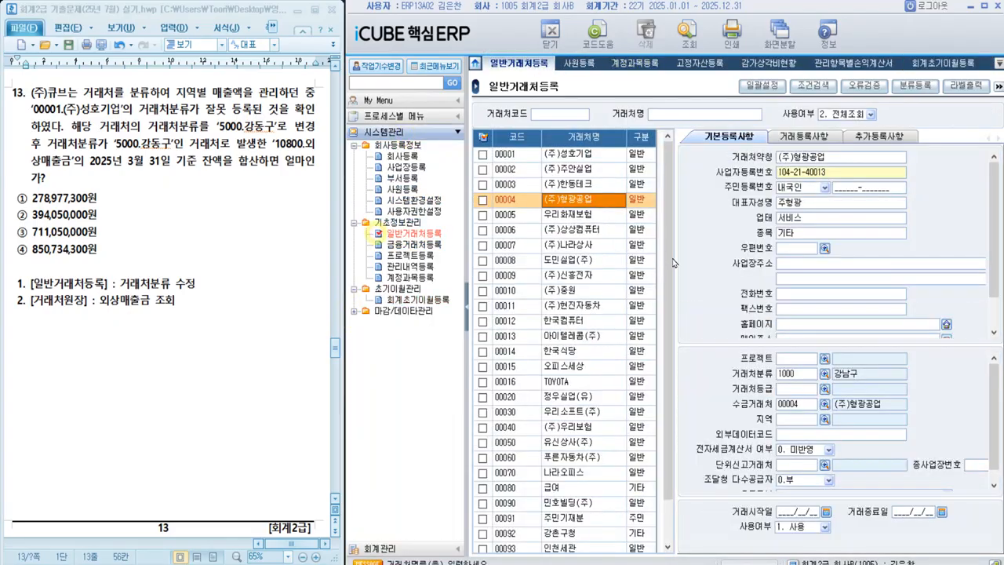
click(466, 310)
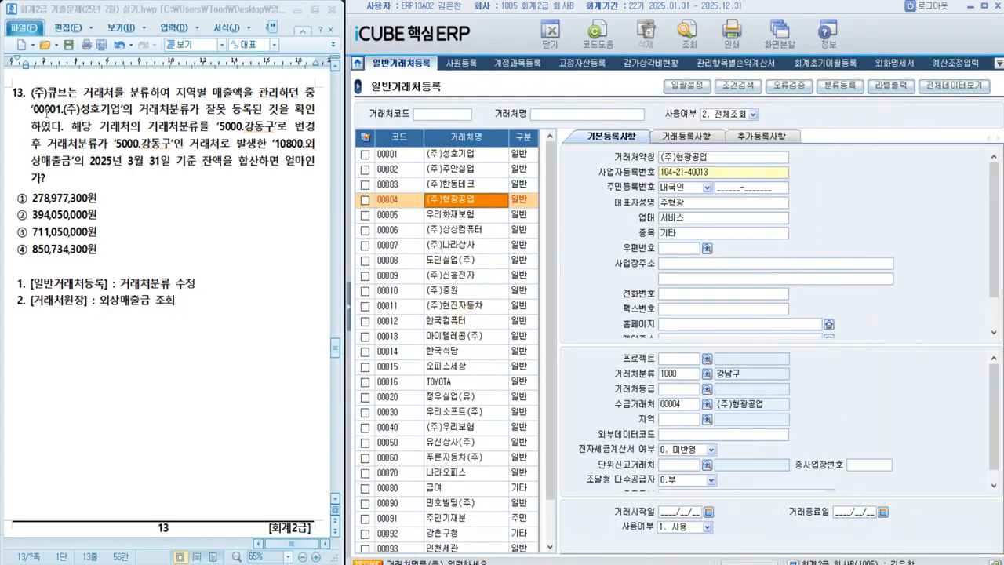
Step: Change the 거래처분류 of (주)성호기업 to 5000 강동구 and save the record by moving to another one
click(462, 156)
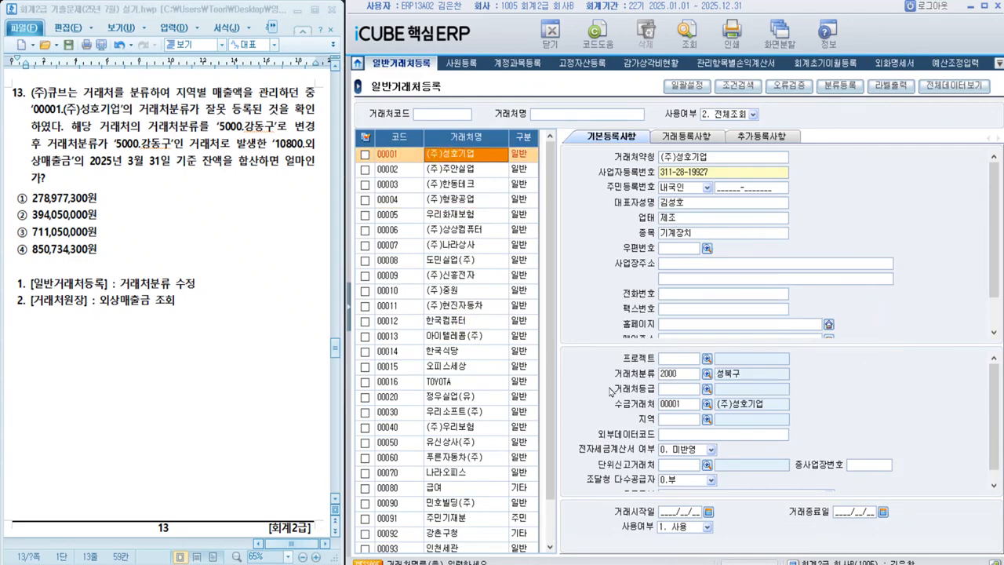
click(706, 375)
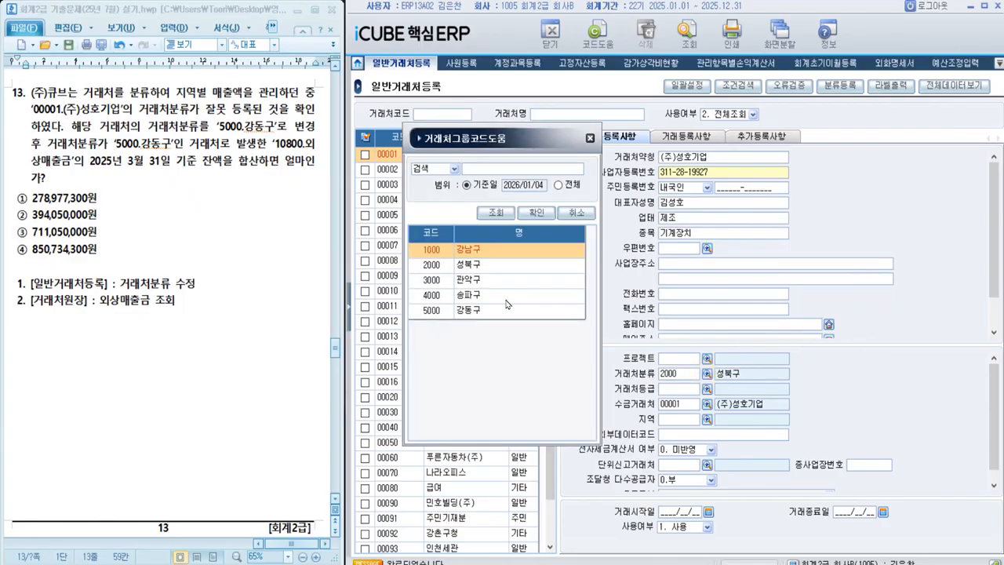
click(469, 311)
double_click(469, 310)
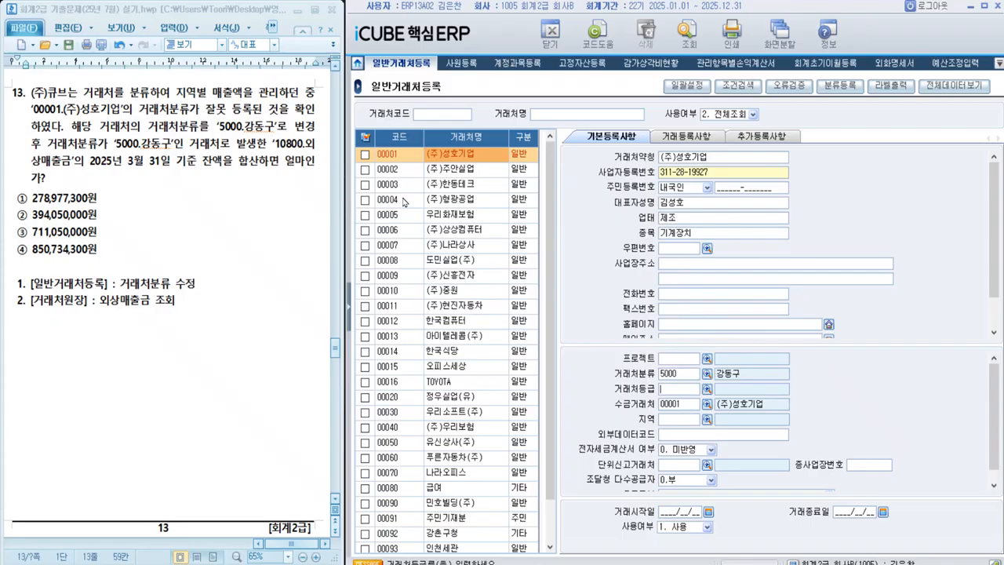
click(455, 174)
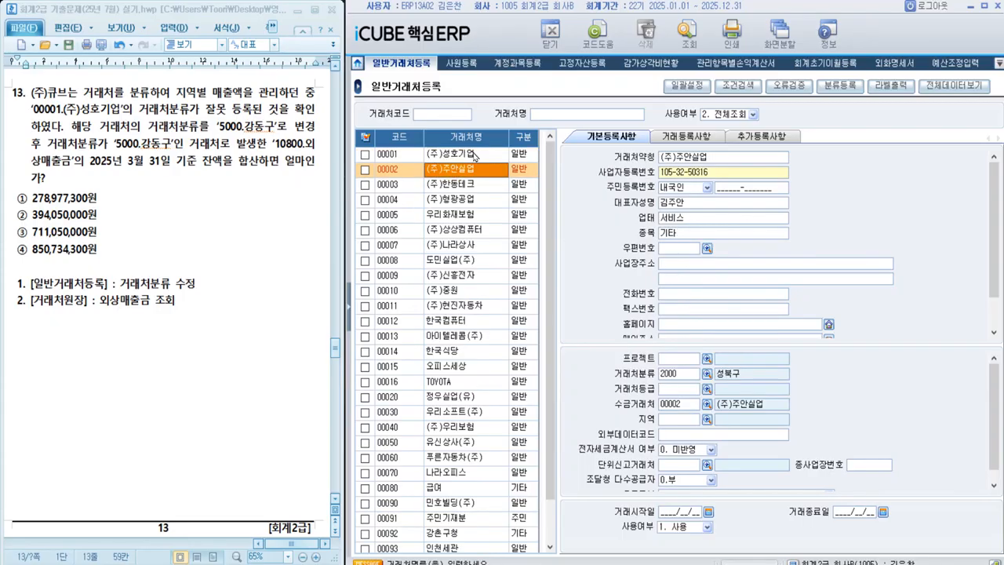
Step: Switch between the 00002 and 00001 records to check the 거래처분류 saved for (주)성호기업
click(476, 156)
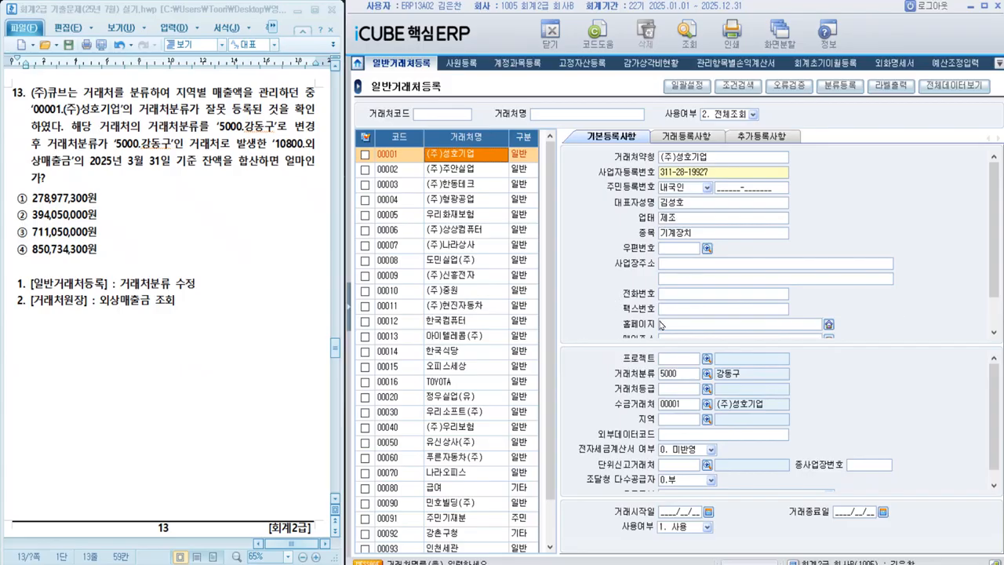
click(488, 173)
click(487, 158)
click(685, 374)
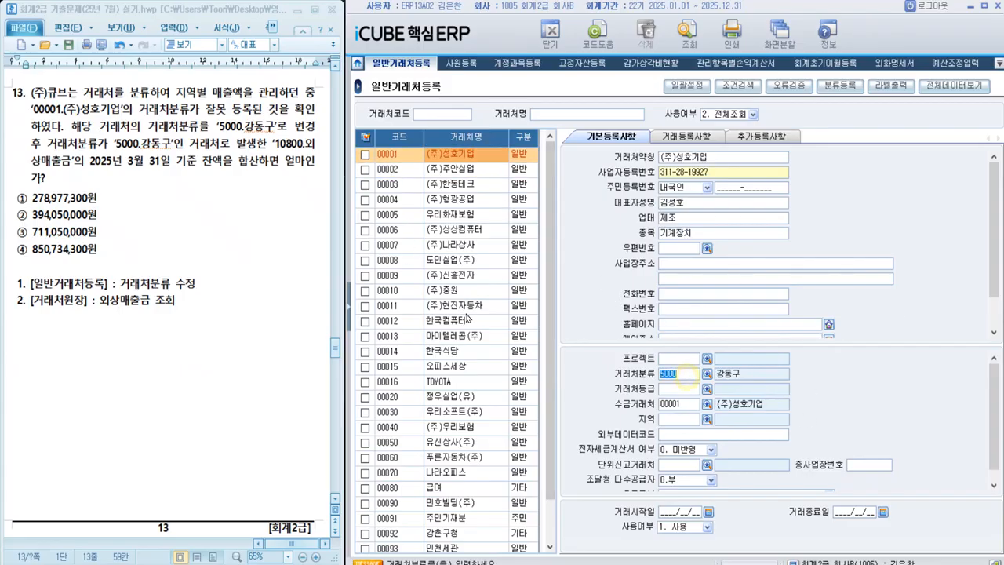
click(347, 313)
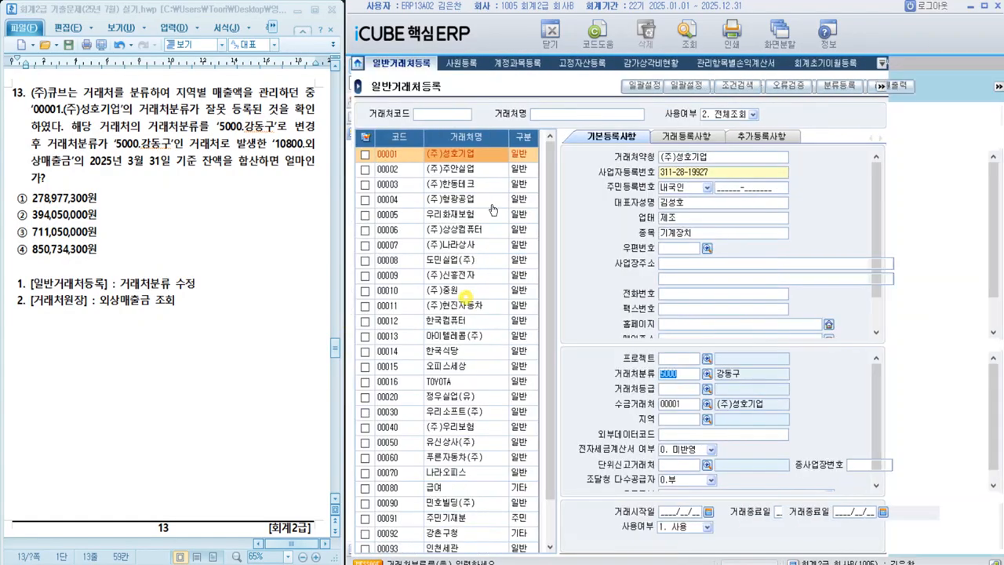
click(466, 290)
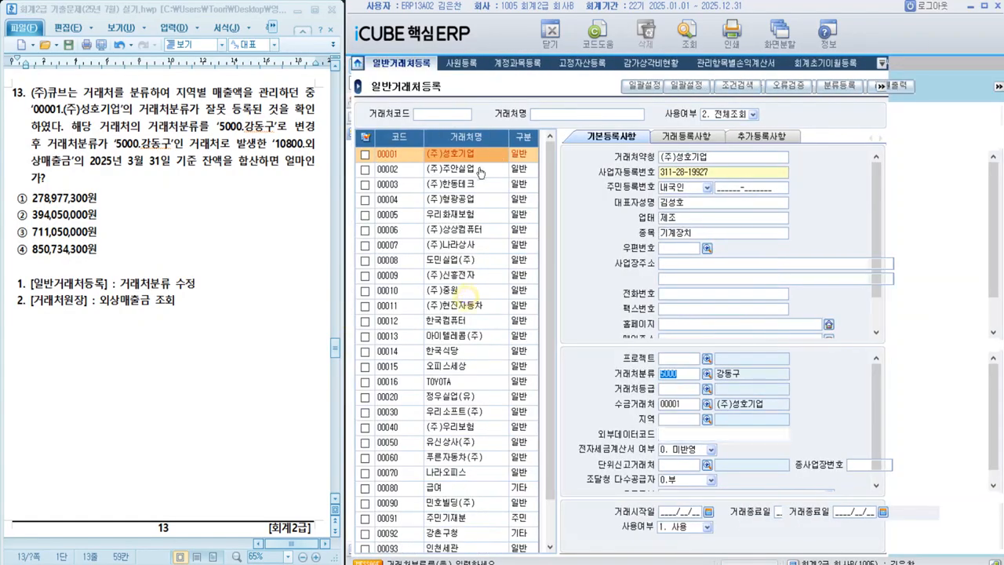
click(480, 170)
click(482, 155)
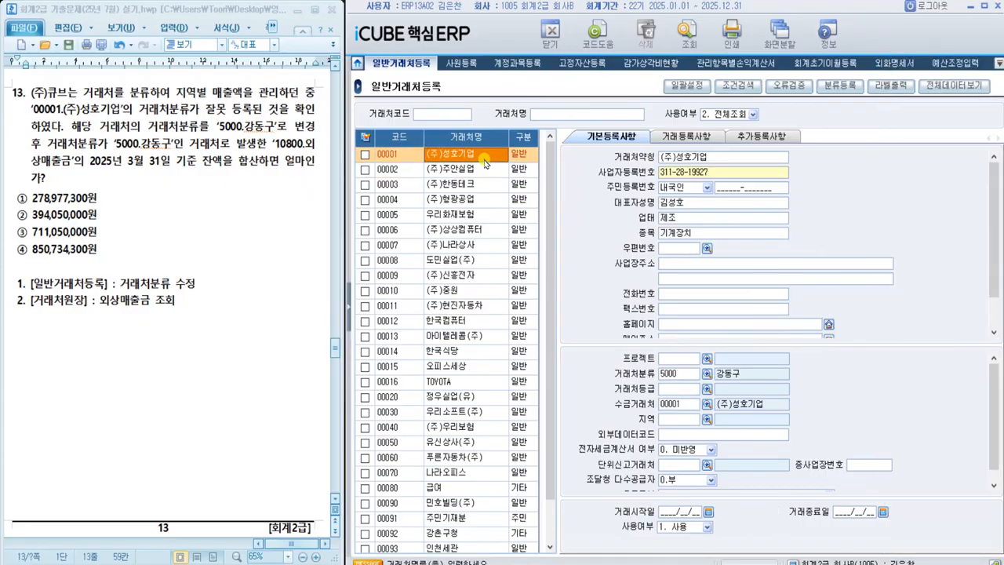
Step: Open the 거래처원장 screen from the 회계관리 module, giving it the full work area
click(350, 324)
click(412, 549)
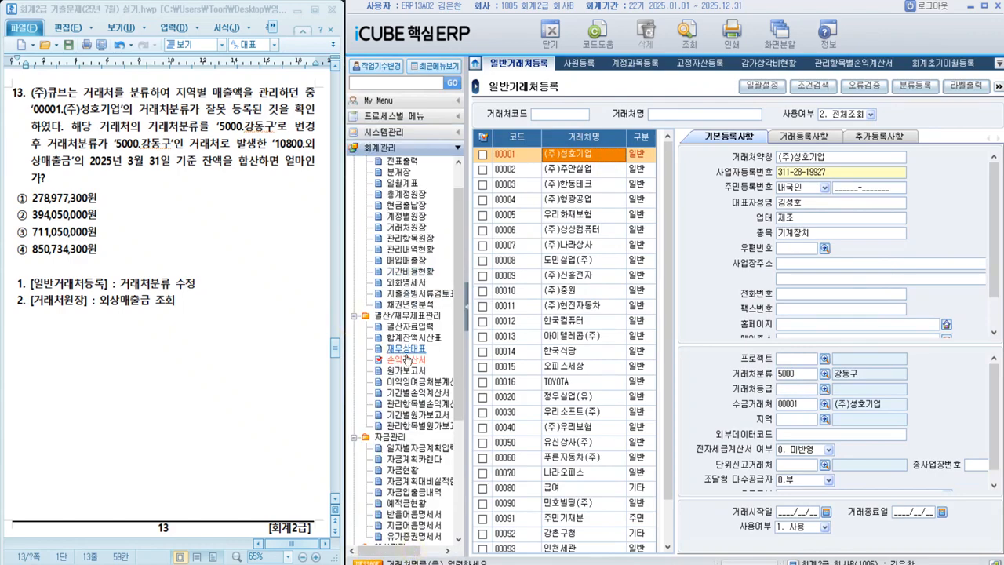
scroll(419, 316, up, 1)
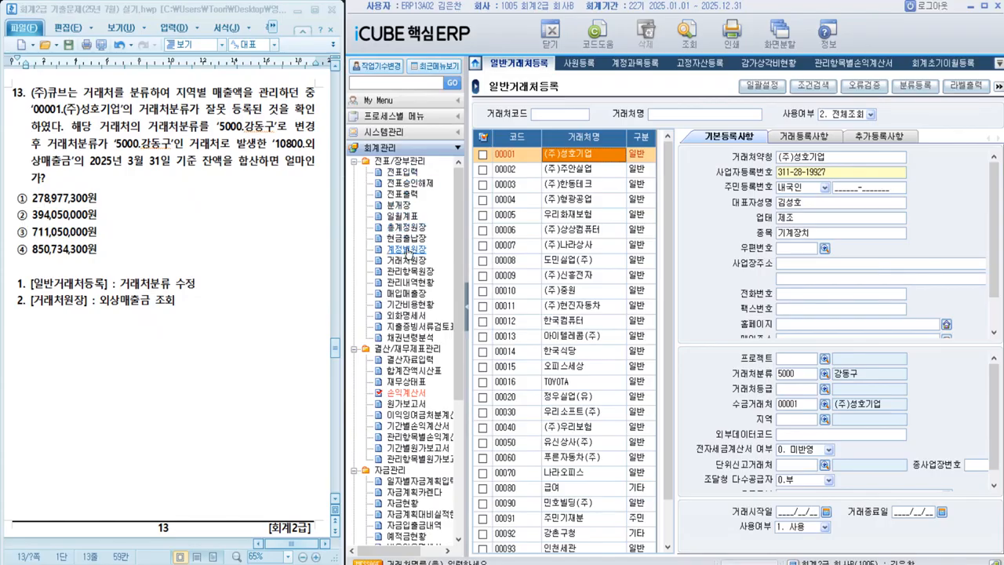
click(408, 266)
click(408, 266)
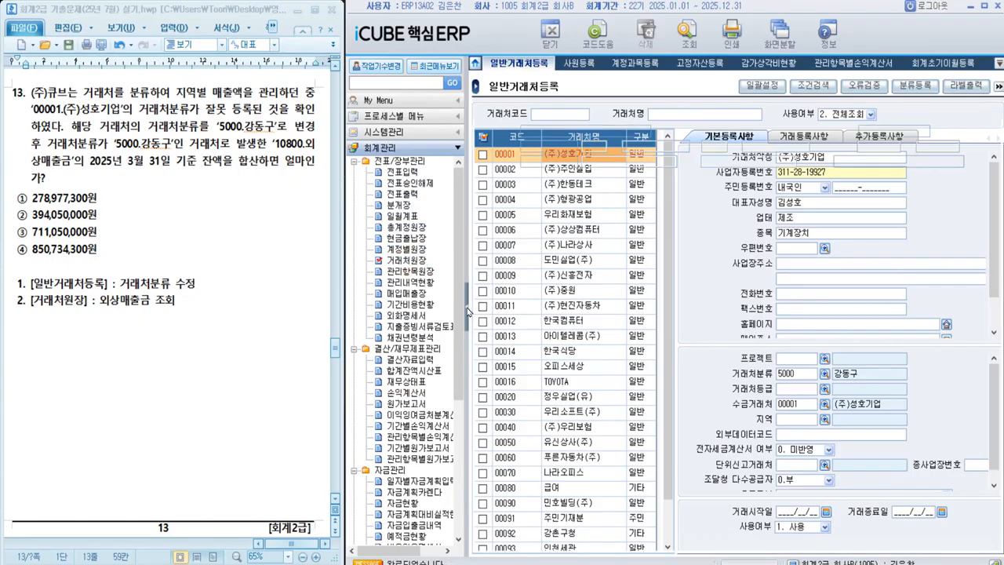
click(467, 306)
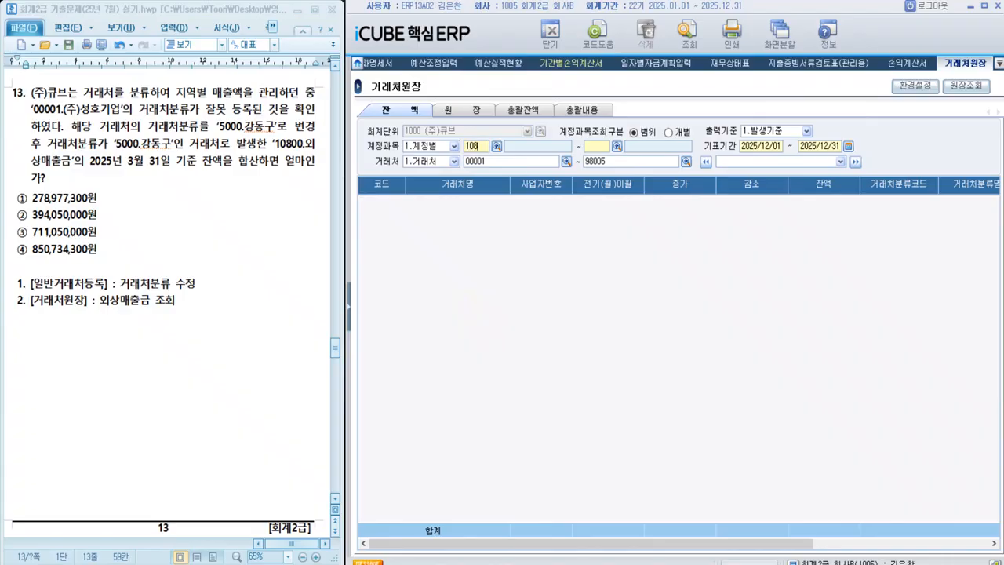
Step: Set the 거래처원장 filters to account 10800 외상매출금, period 2025/01/01 to 2025/03/31, and partner criterion 2.거래처분류
text(00)
key(Return)
key(Return)
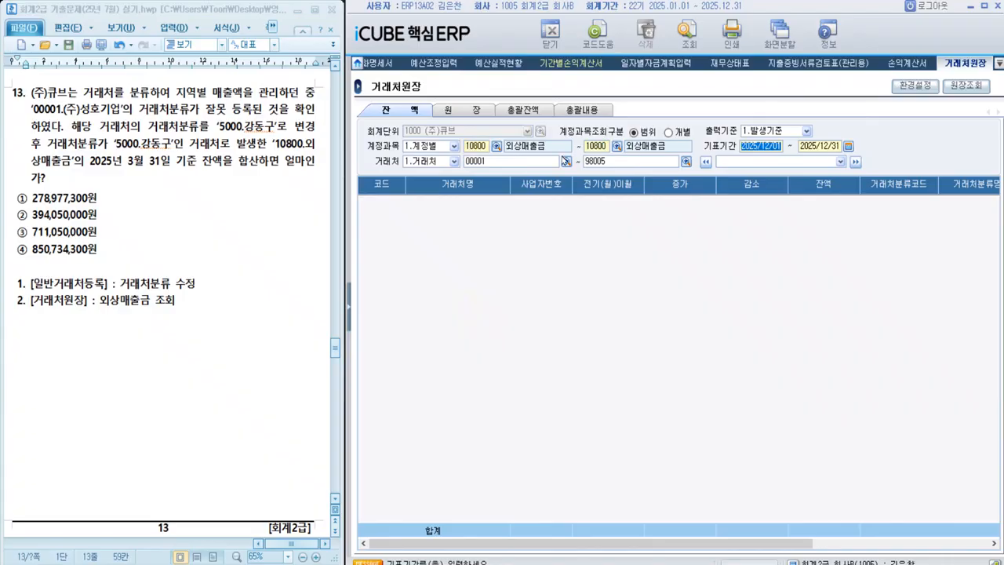
key(Return)
key(shift+Tab)
text(2)
text(025010120)
text(250331)
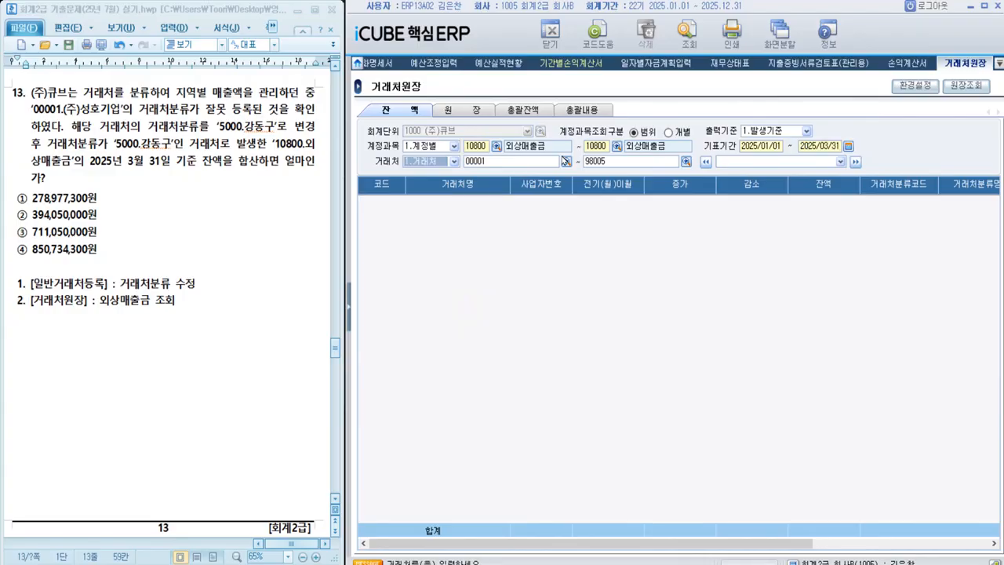
click(441, 162)
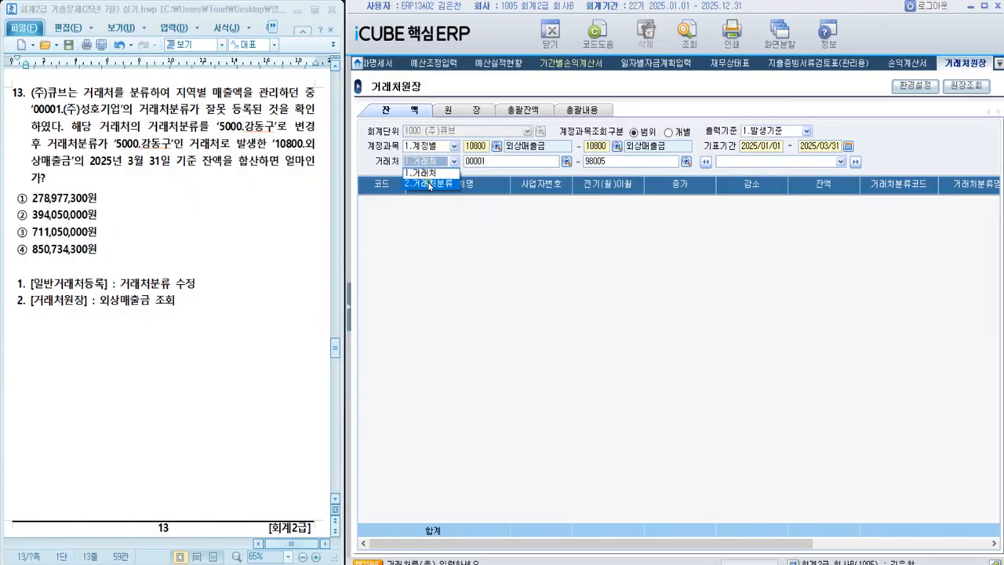
click(428, 184)
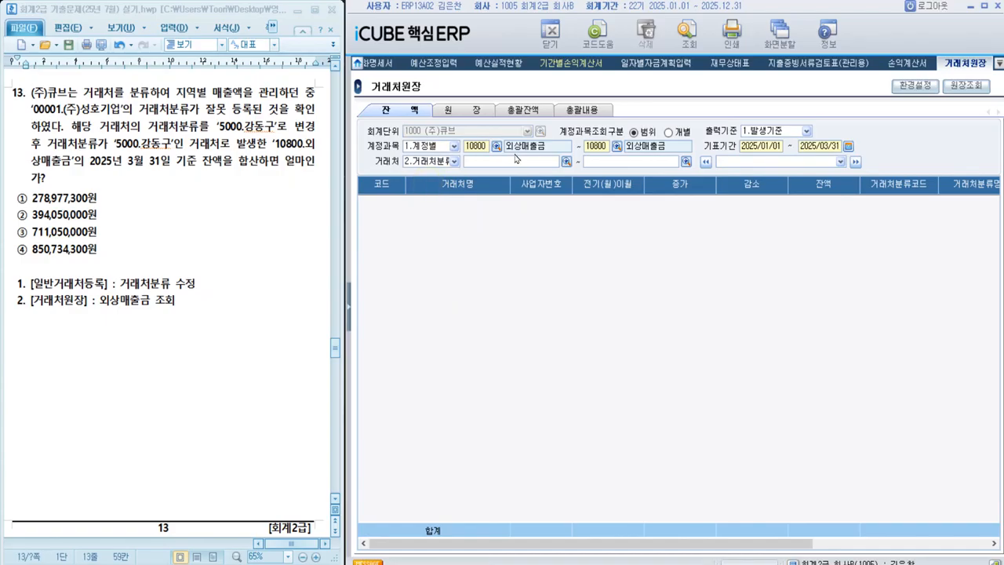
Step: Highlight '5000.강동구', '10800.외상매출금' and '2025년 3월 31' in the text of question 13
double_click(115, 145)
key(alt+c)
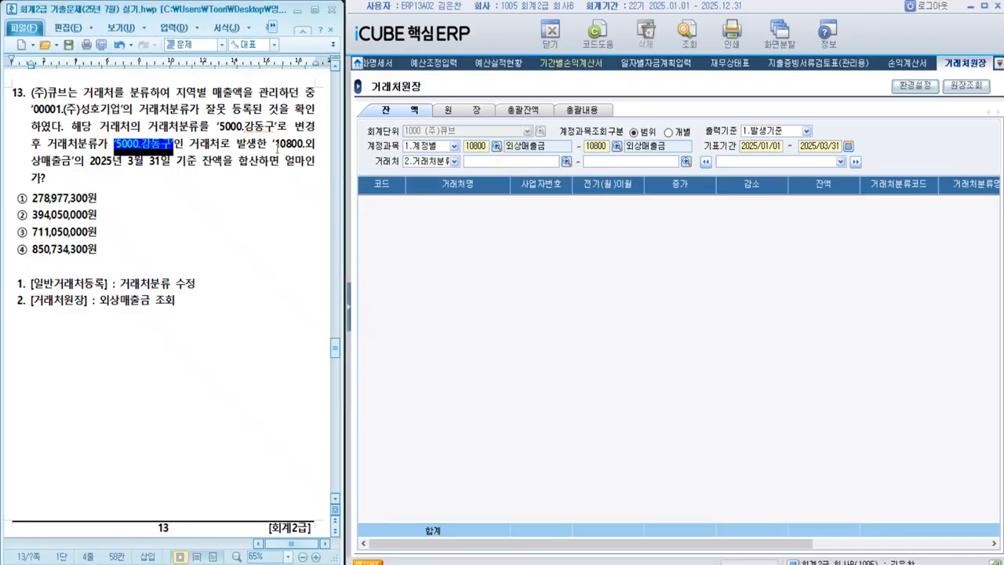
drag(274, 144, 160, 162)
key(alt+c)
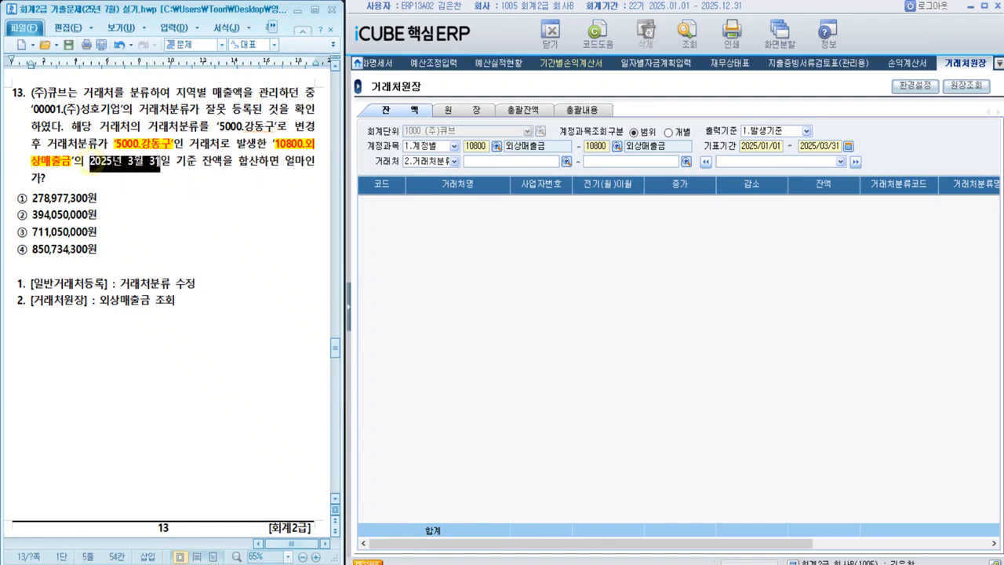
key(alt+c)
click(226, 219)
Step: Choose 5000 강동구 as the 거래처분류 range and retrieve the 거래처원장 balances
click(502, 157)
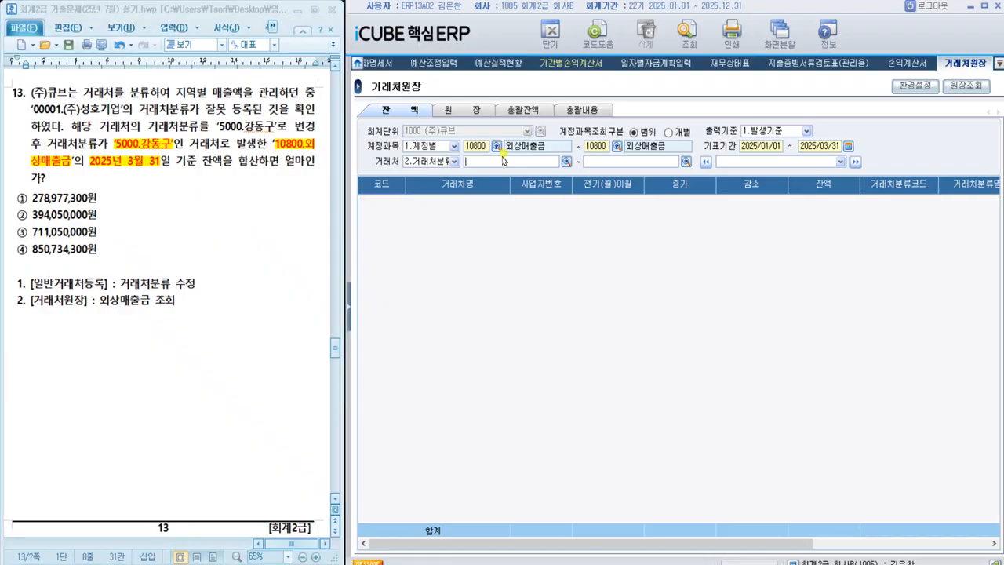
click(566, 162)
click(501, 312)
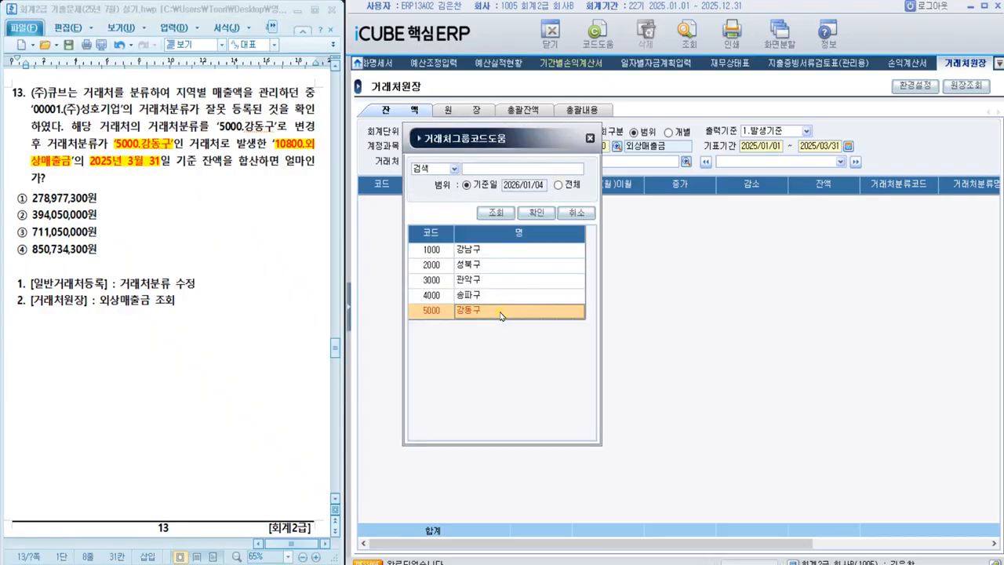
double_click(506, 312)
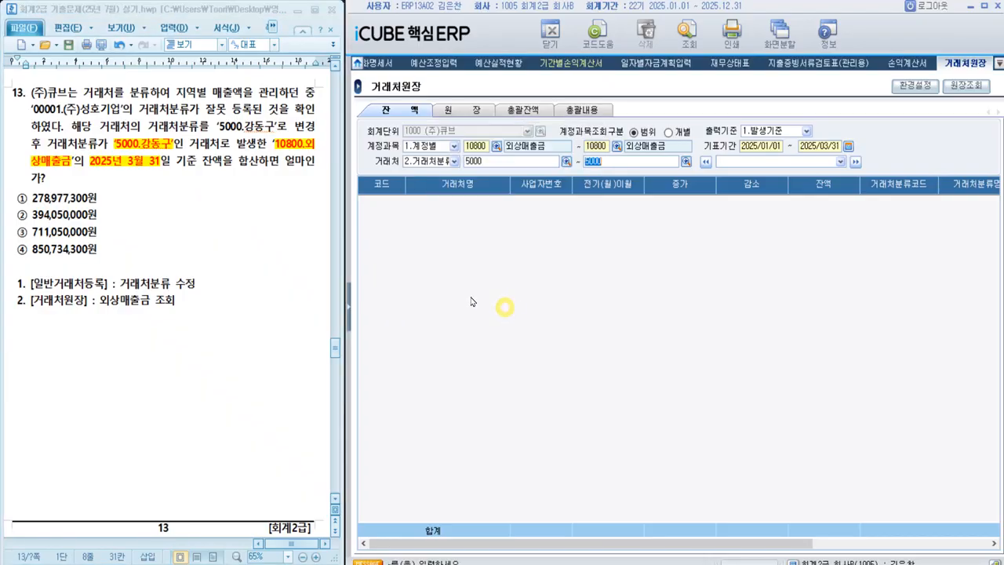
click(687, 31)
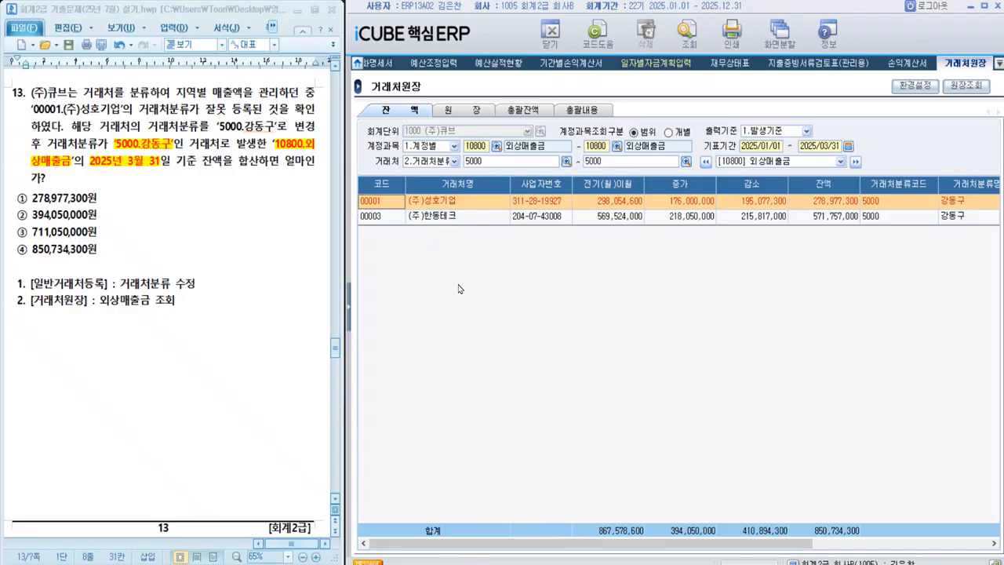
Step: Mark option ④ 850,734,300원 as the answer to question 13
drag(514, 543, 642, 541)
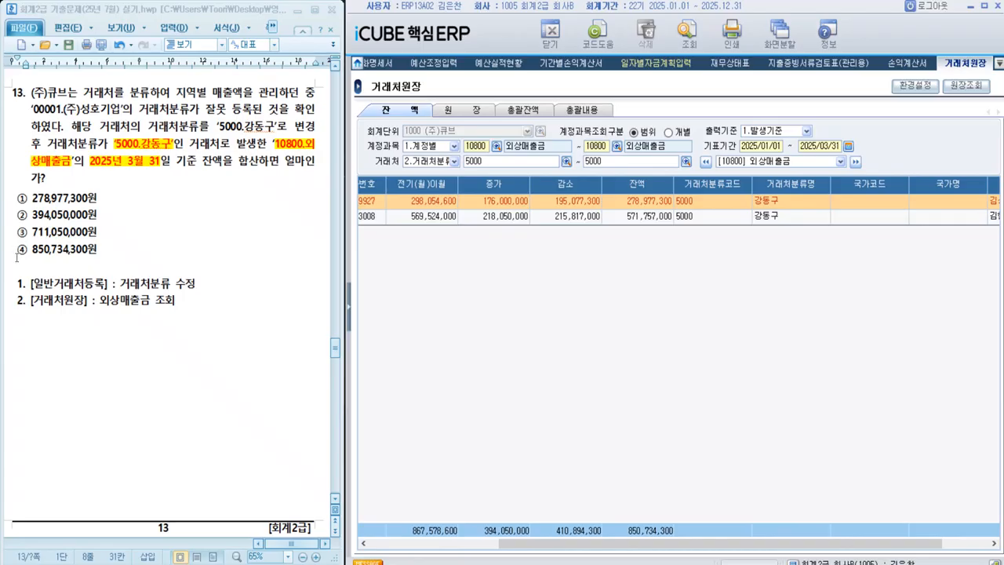
drag(16, 252, 99, 251)
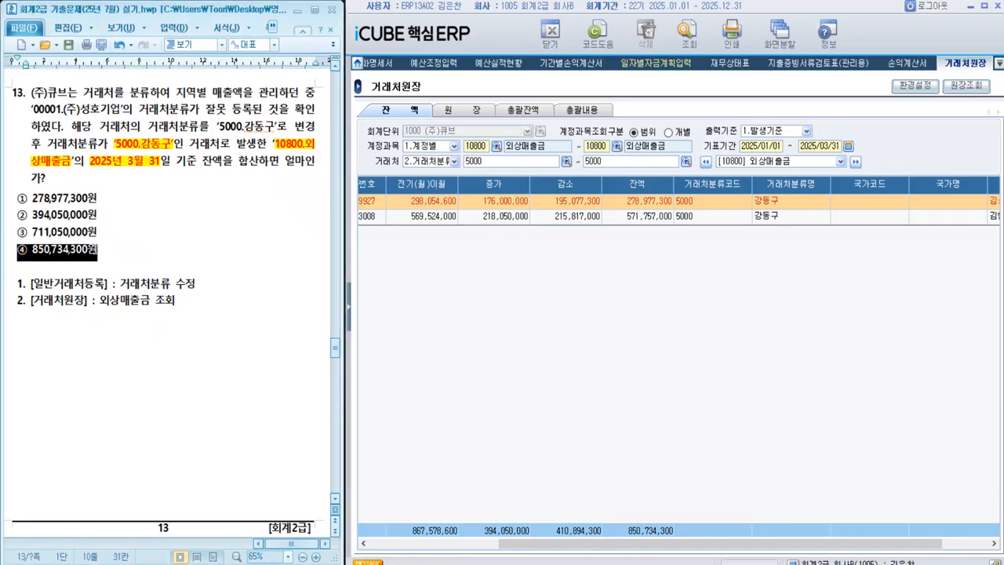
click(150, 291)
Step: Highlight the word '업무용승용차' in the text of question 14
scroll(149, 303, down, 6)
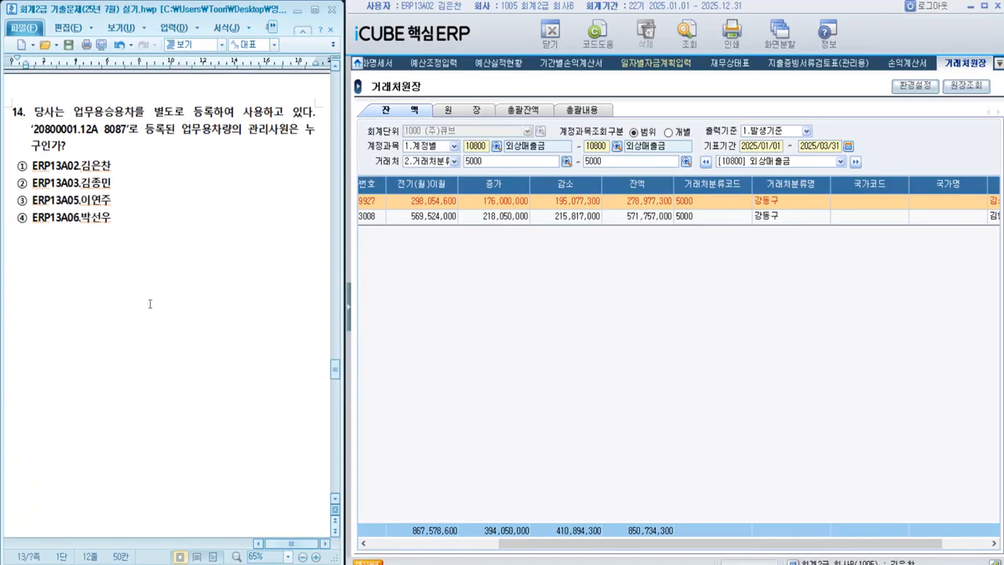
scroll(150, 304, down, 1)
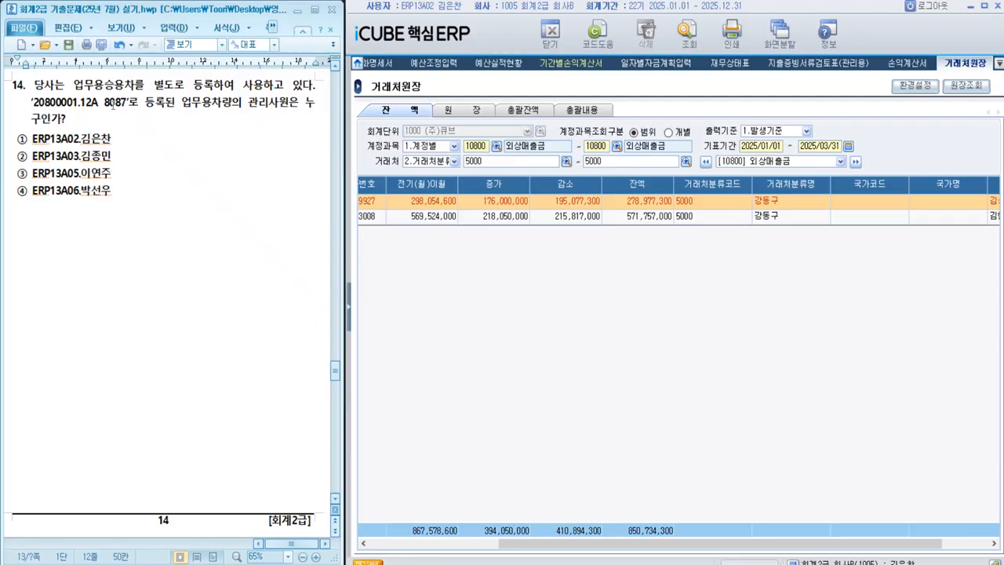
drag(75, 86, 135, 83)
key(alt+c)
click(176, 196)
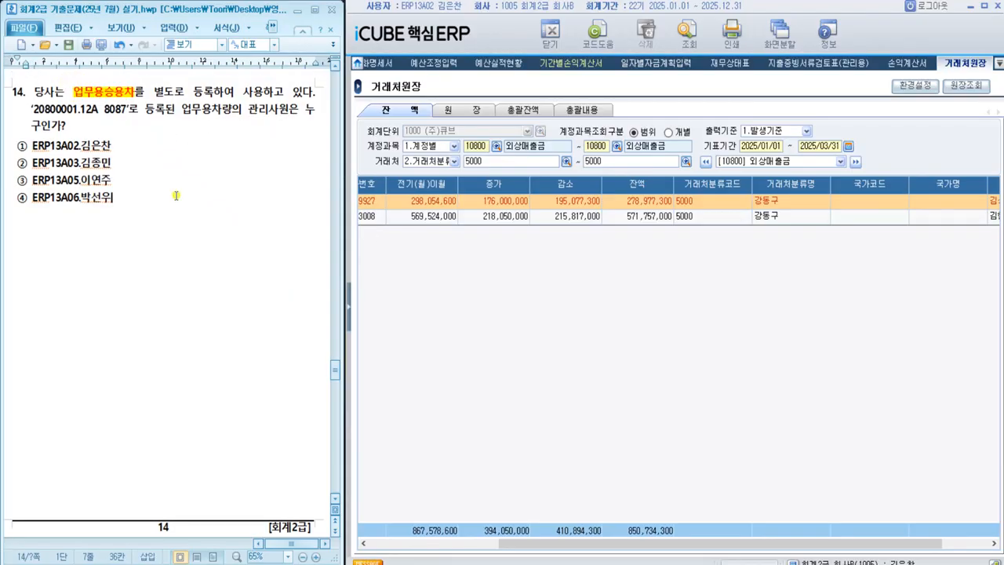
Step: Open the 업무용승용차 차량등록 screen from 업무용승용차관리 in the 회계관리 module
click(350, 304)
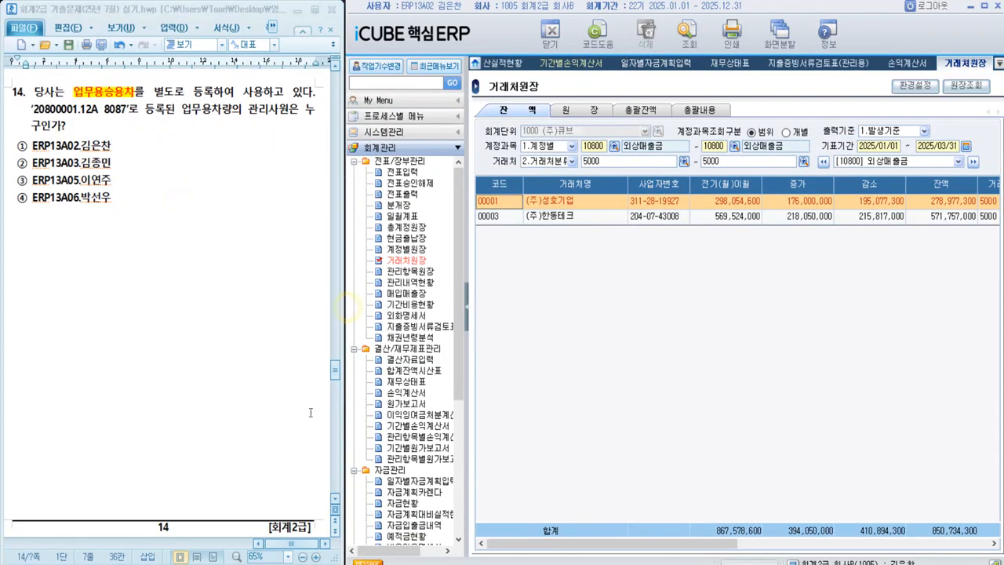
scroll(311, 413, down, 3)
scroll(202, 316, up, 5)
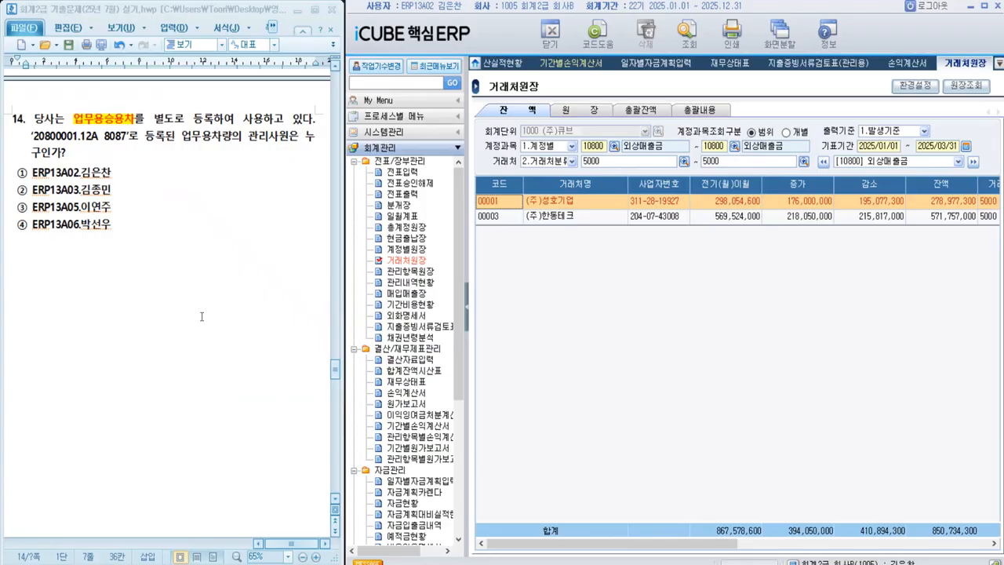
click(201, 316)
scroll(396, 348, down, 7)
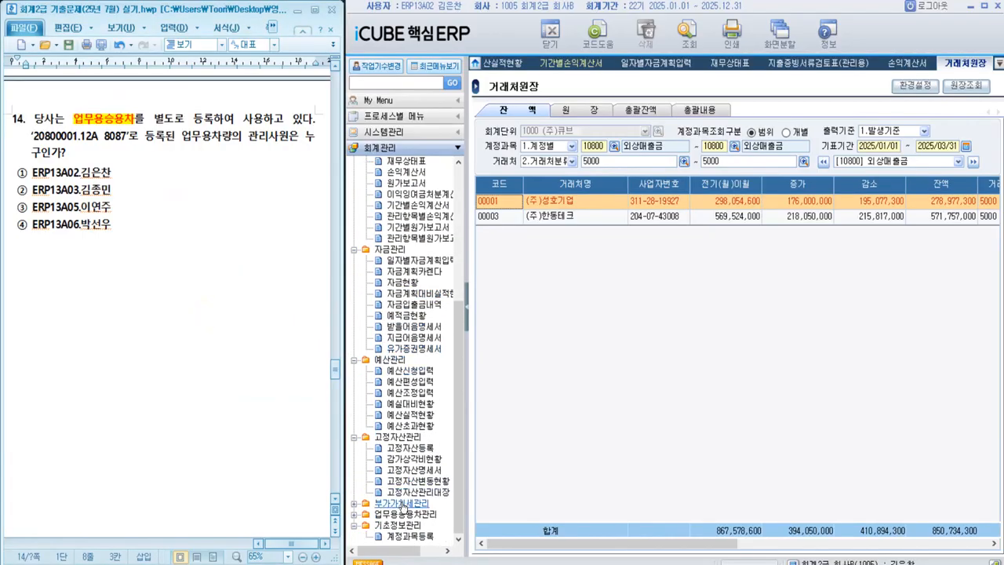
click(400, 515)
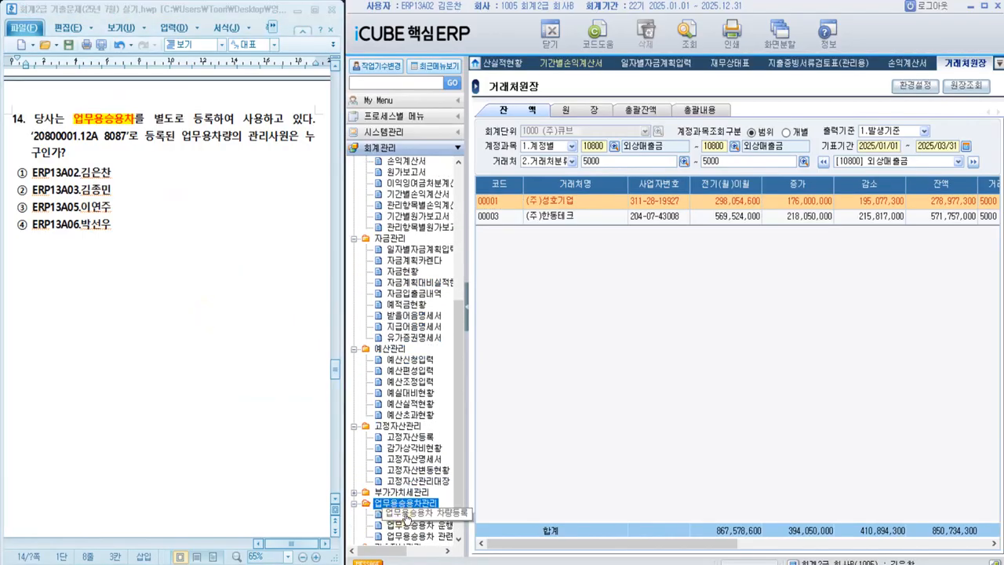
click(405, 515)
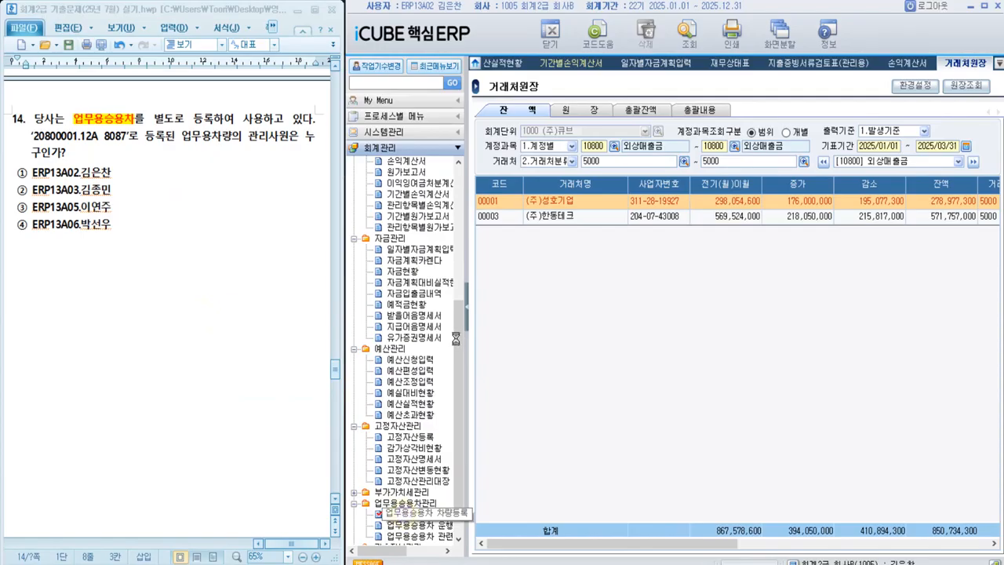
click(464, 312)
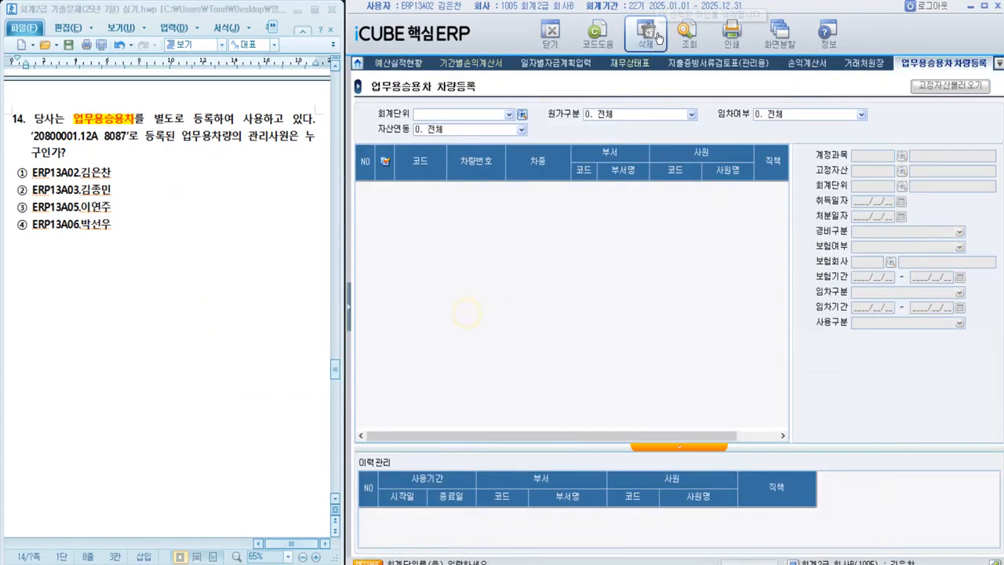
click(684, 34)
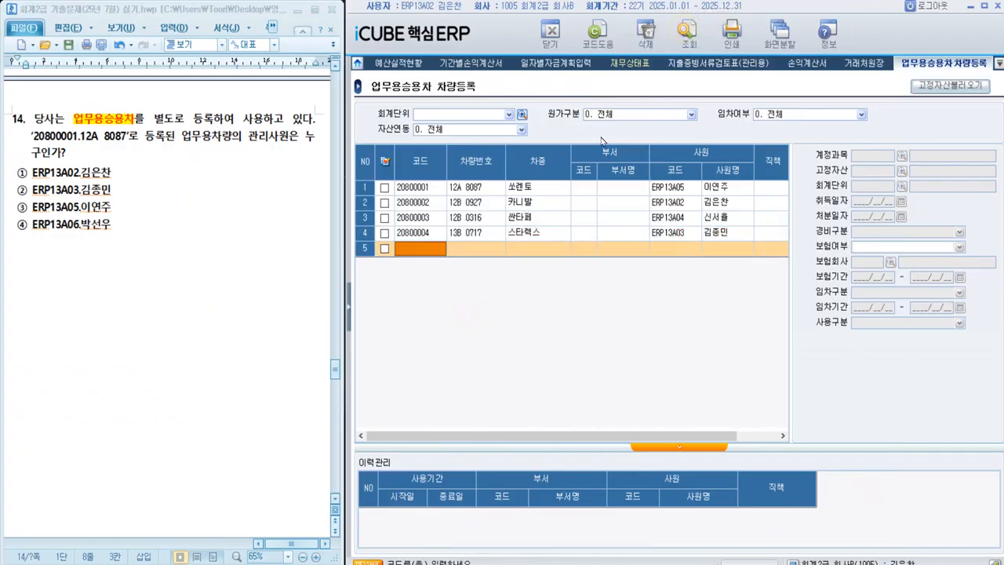
click(493, 189)
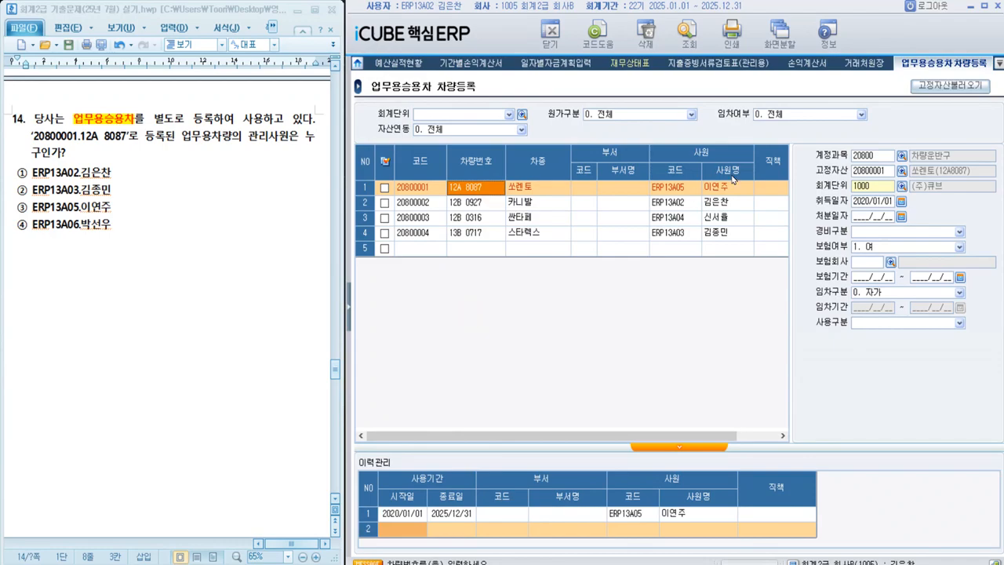
Step: Highlight option ③ as the answer to question 14 and go on to question 15
click(13, 210)
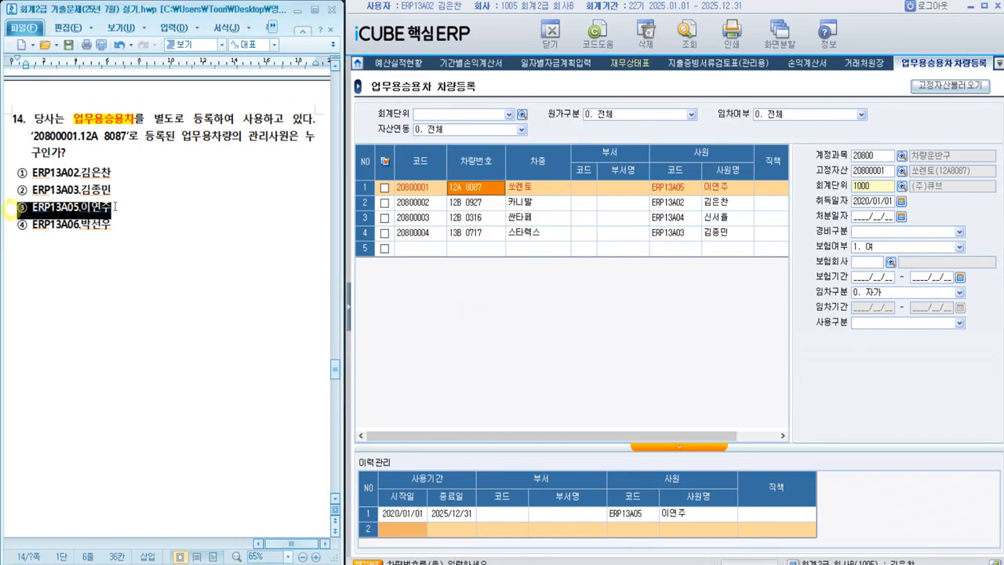
key(alt+c)
click(144, 272)
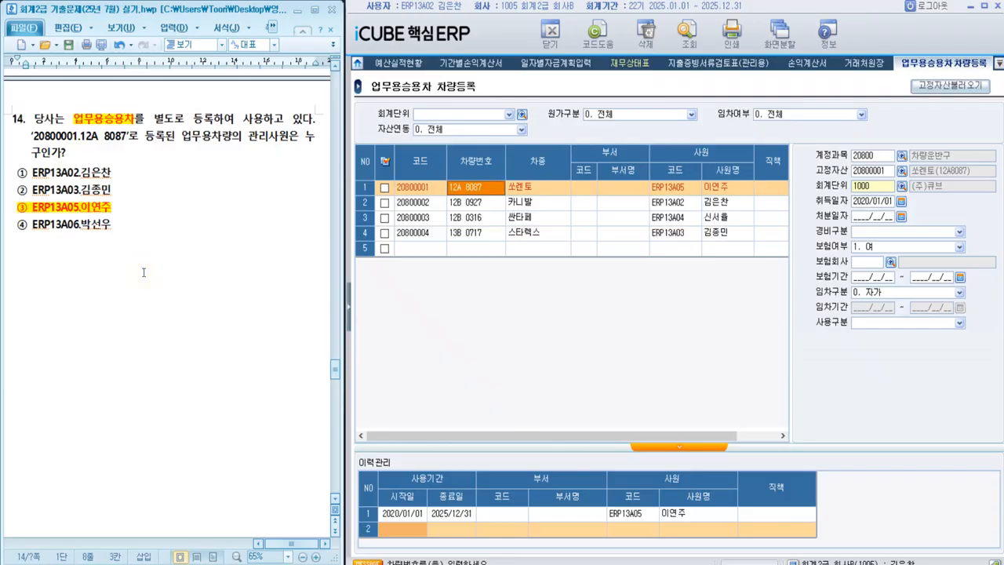
scroll(144, 272, down, 10)
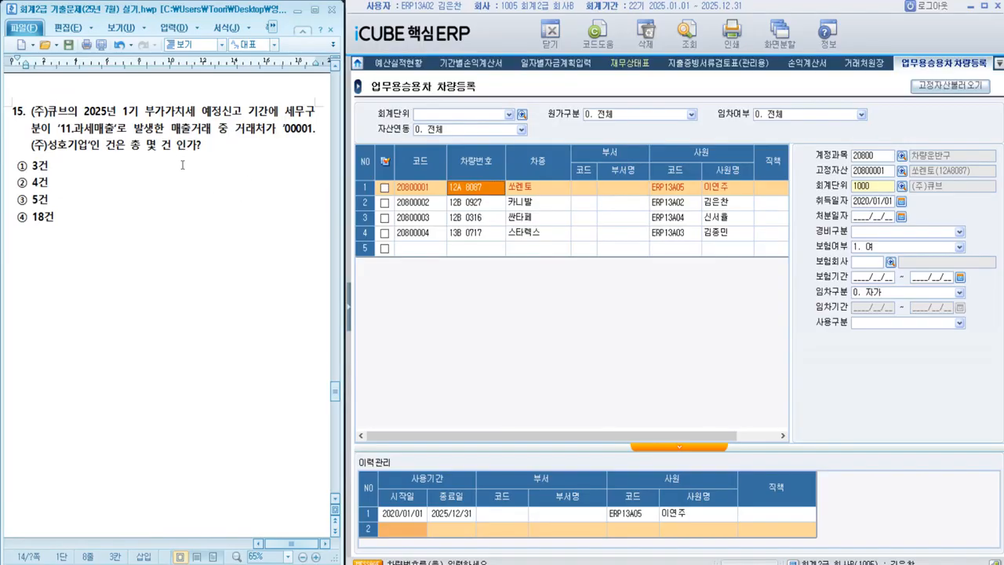
Step: Highlight the term '세무구분' in the text of question 15
drag(285, 114, 41, 132)
key(alt+shift+h)
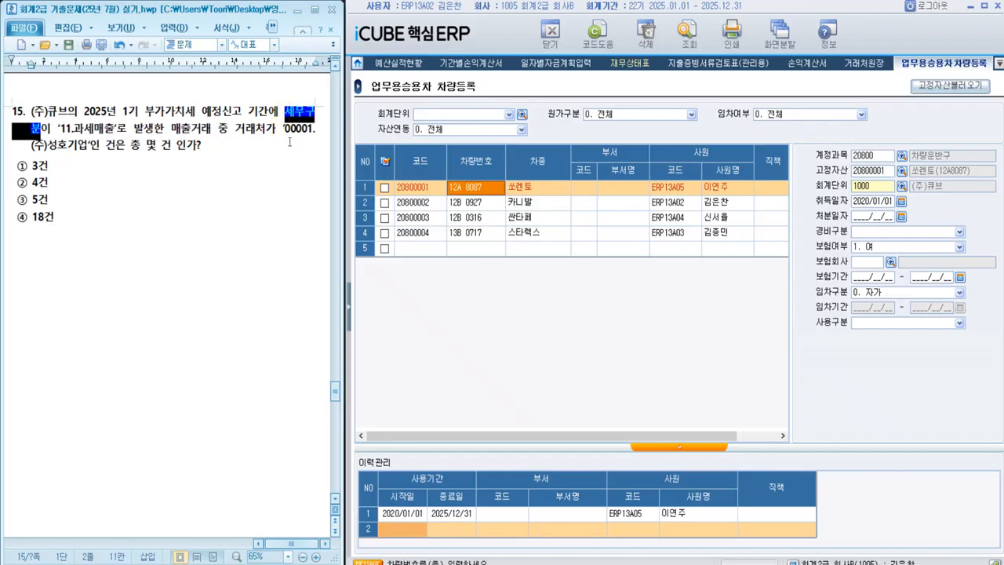
click(201, 280)
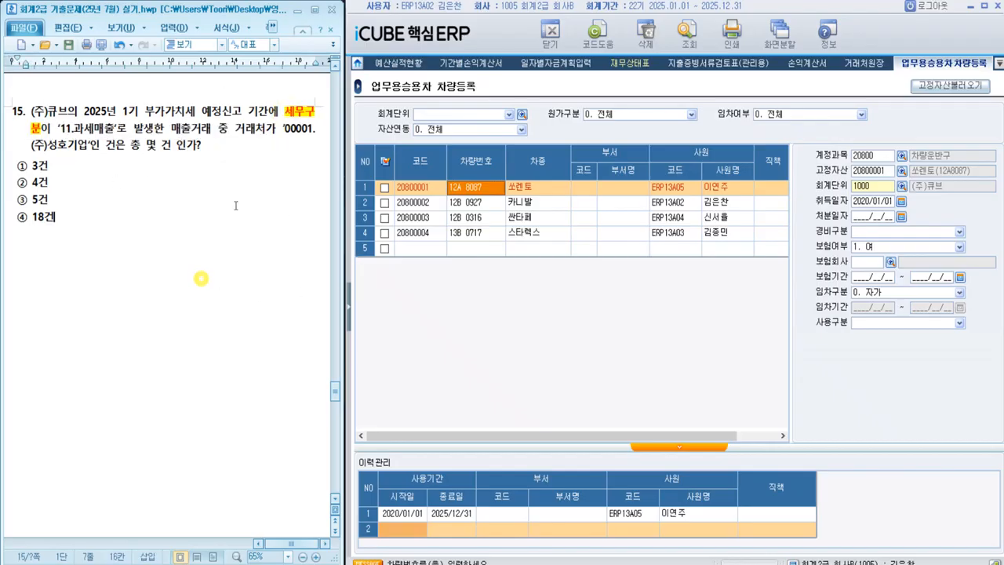
Step: Open the 매입매출장 report from the 회계관리 module and switch to its 세무구분별 view
click(346, 315)
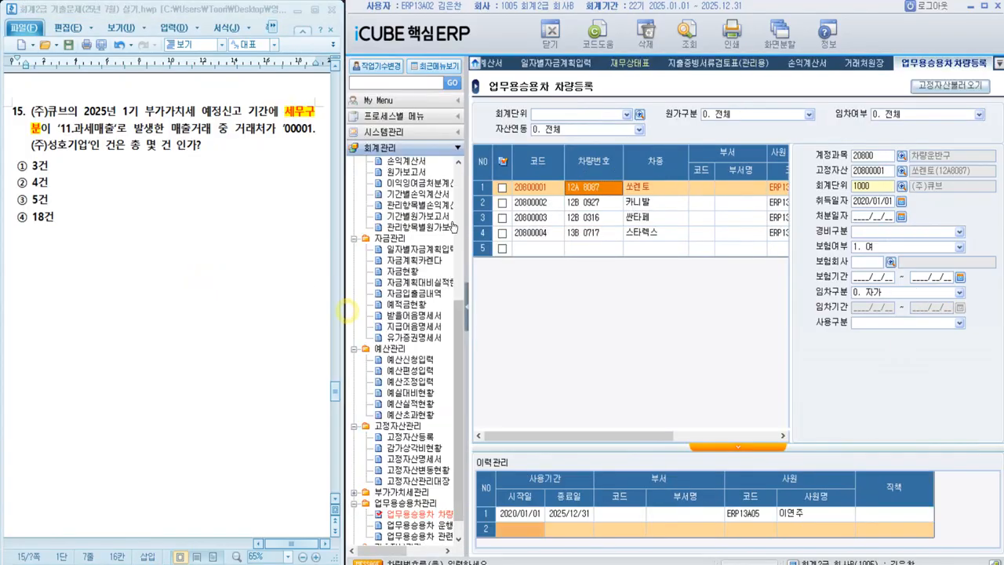
scroll(427, 236, up, 1)
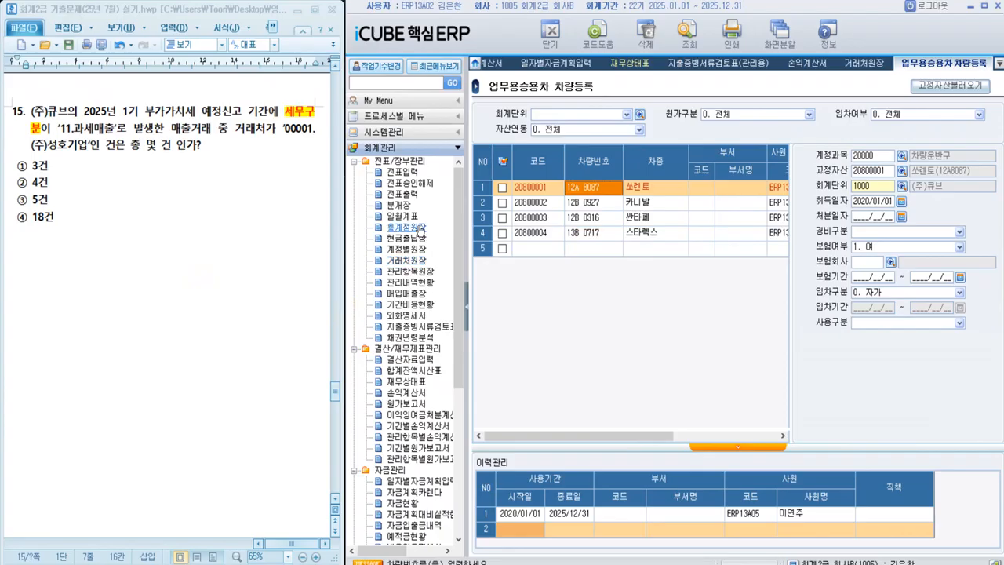
click(406, 294)
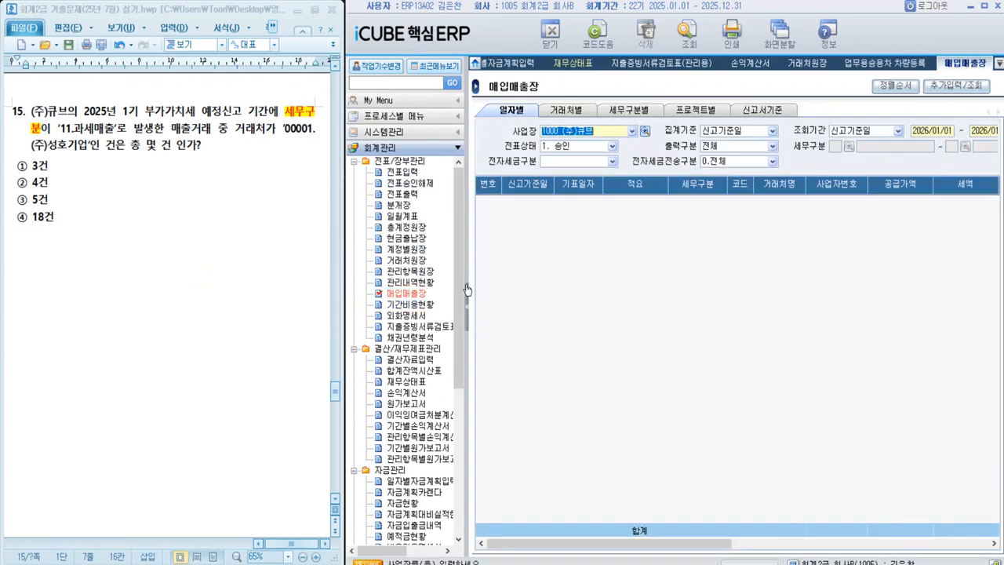
click(465, 305)
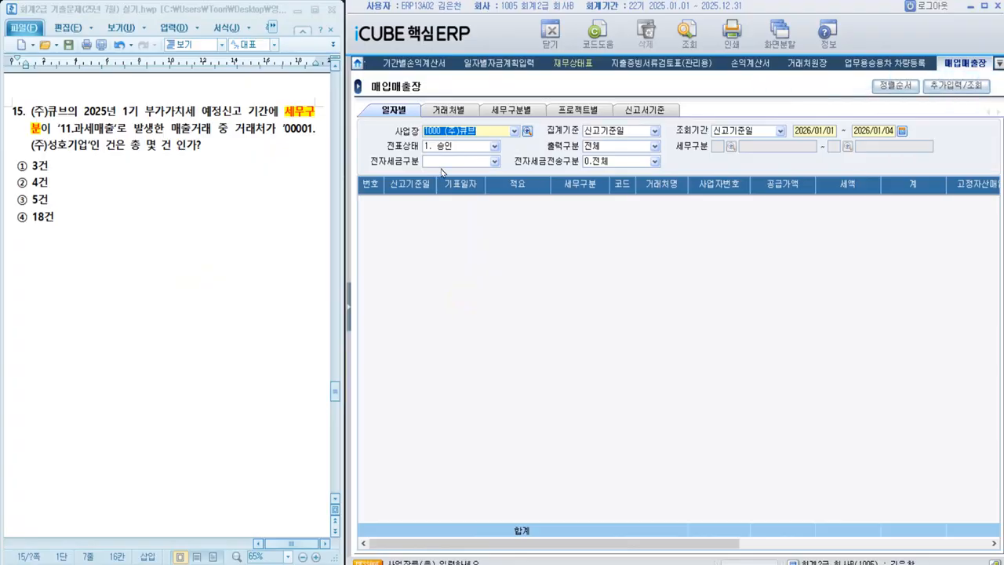
click(492, 111)
Step: Set the 매입매출장 query period to 2025/01/01–2025/03/31 and 출력구분 to 1. 매출
click(749, 130)
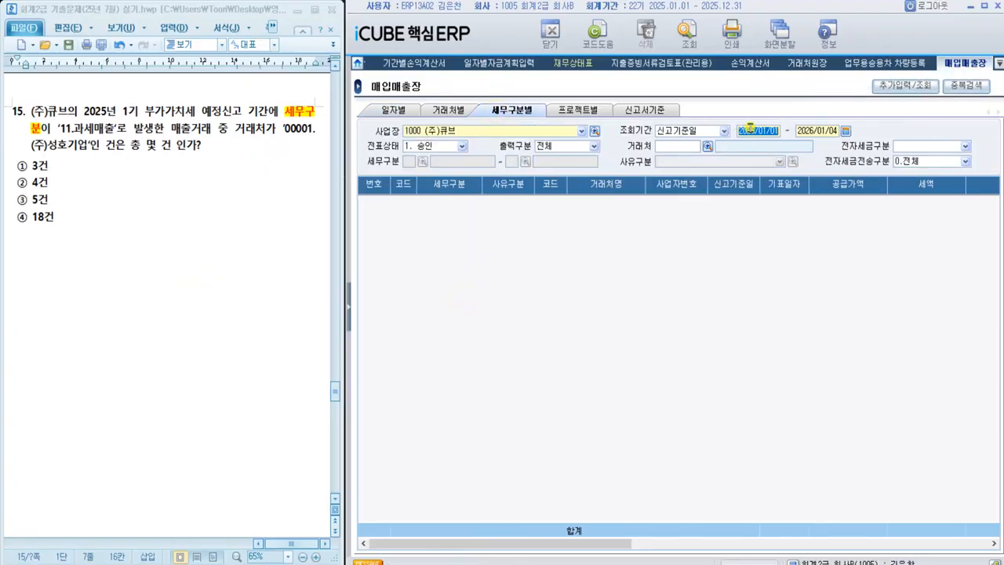
text(20)
text(25/01/01 ~ 2)
text(025/03/31)
key(Return)
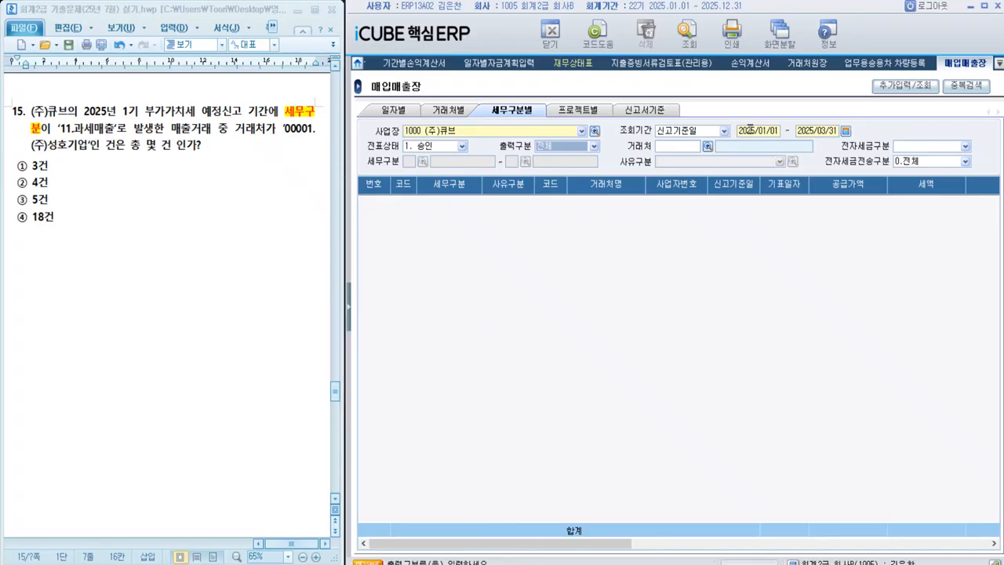
key(Down)
key(Down)
key(Return)
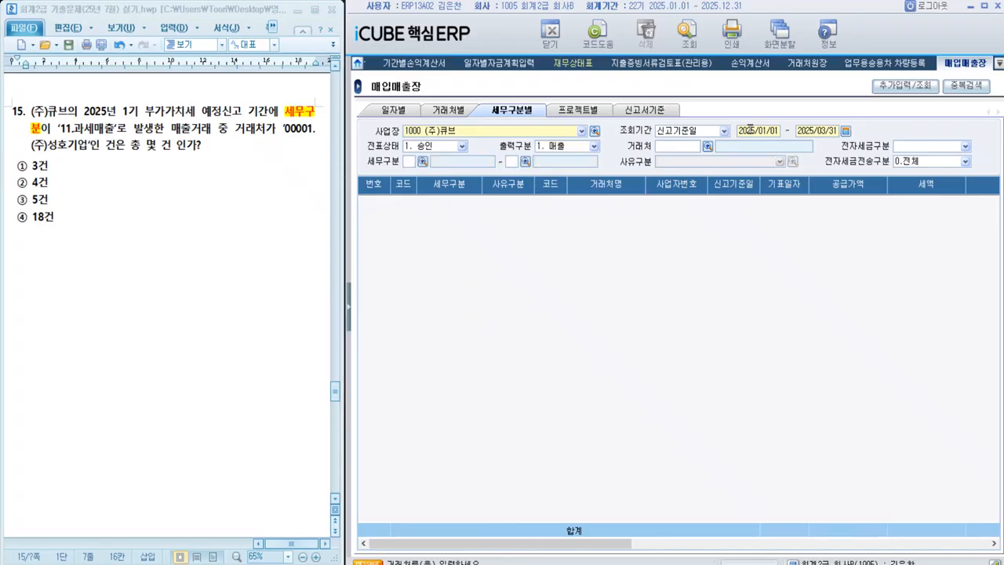
Step: Set 거래처 to 00001 (주)성호기업 and 세무구분 to 11 과세매출 through 11 과세매출, and retrieve the matching transactions
key(F2)
key(Return)
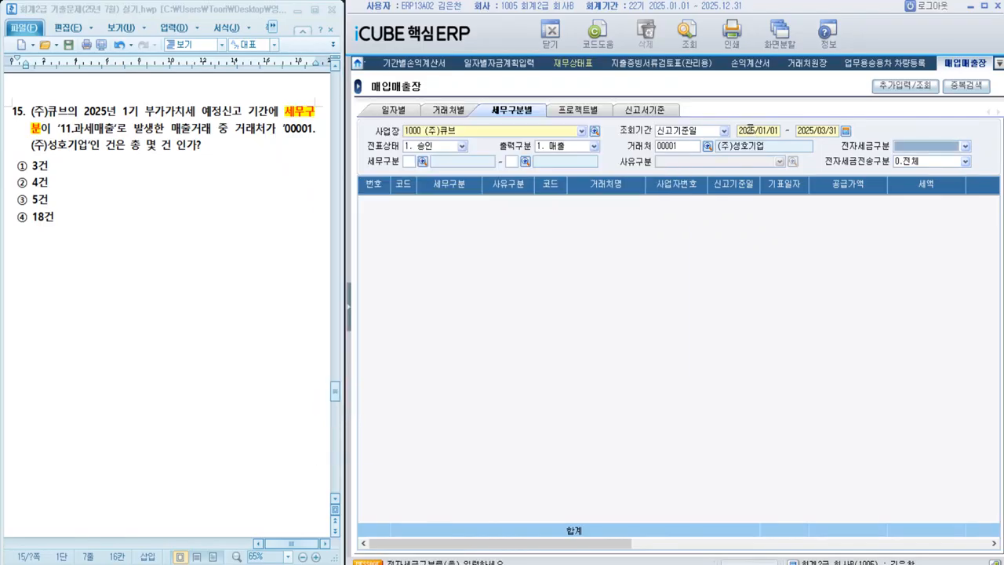
key(Return)
key(F2)
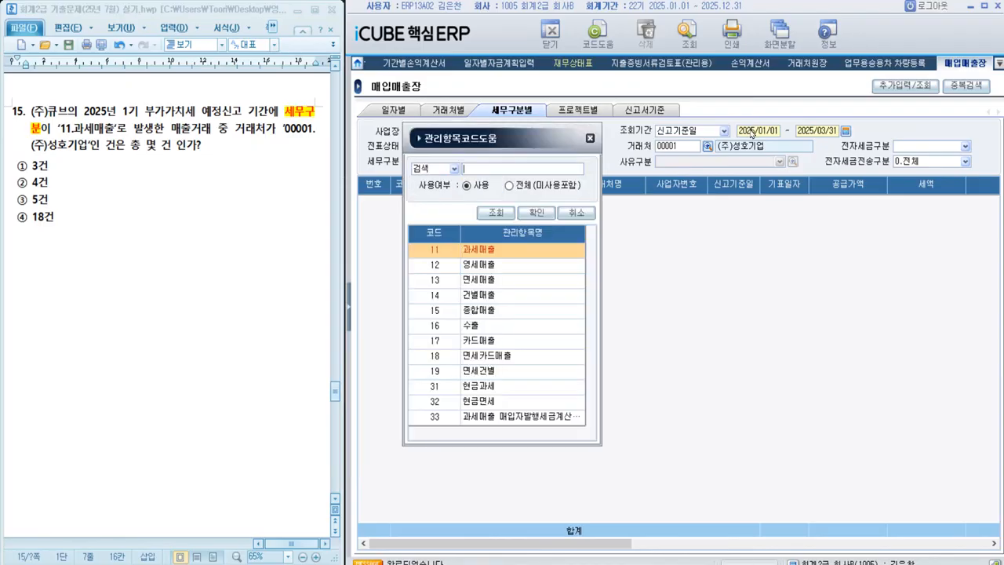
key(Return)
key(F12)
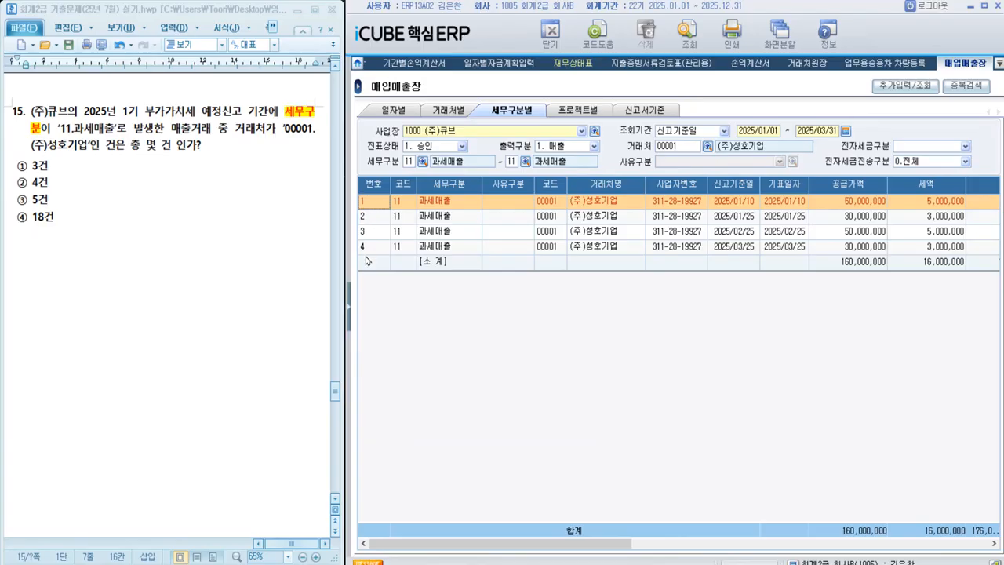
Step: Highlight option ② 4건 as the answer to question 15 and go on to question 16
drag(17, 182, 48, 187)
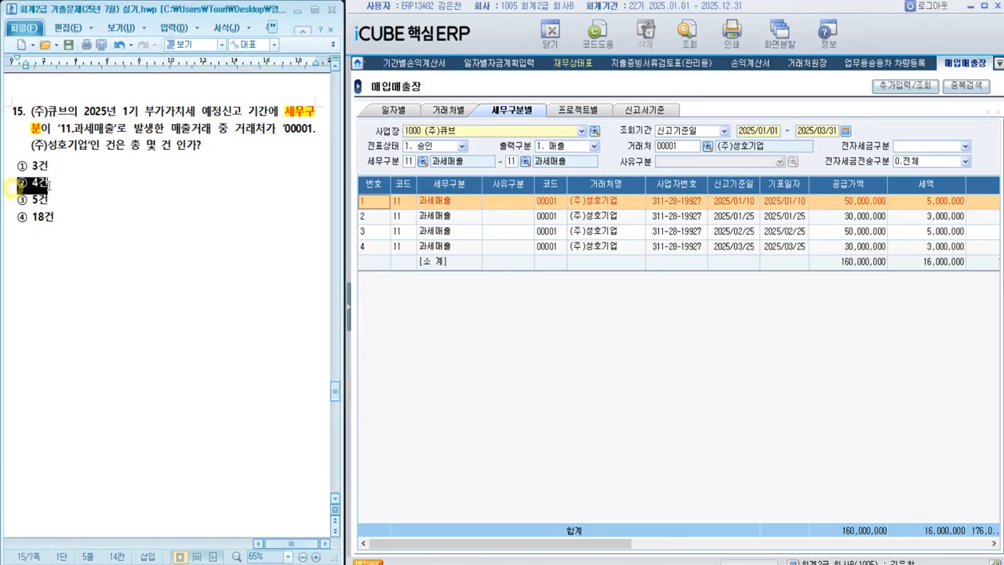
click(158, 360)
scroll(158, 359, down, 10)
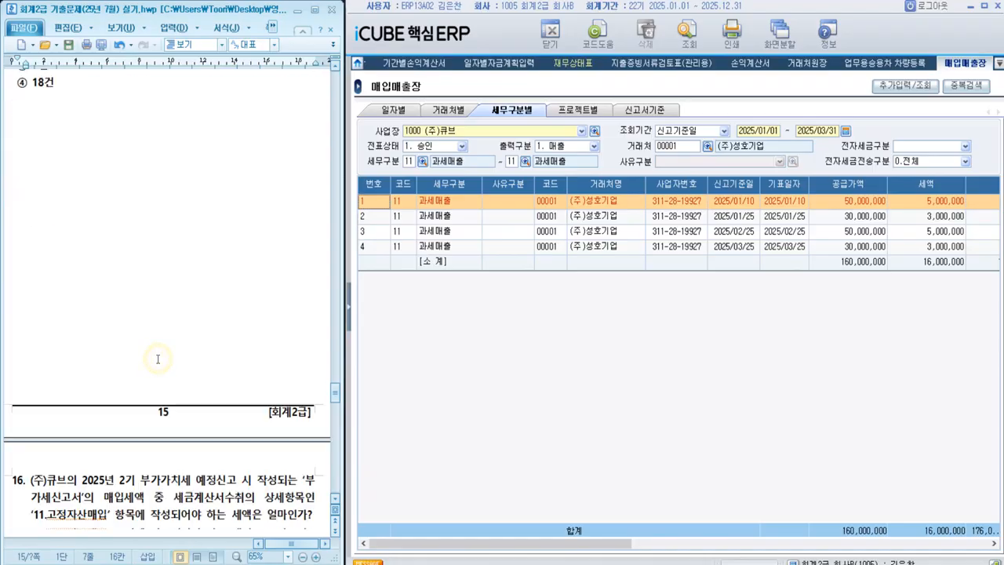
scroll(158, 359, up, 1)
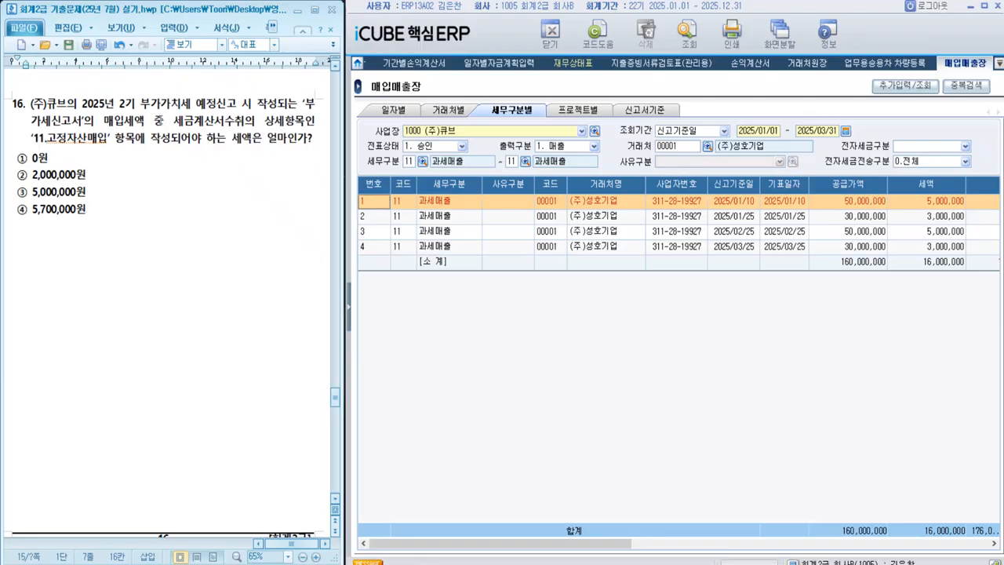
Step: Highlight '부가세신고서' in question 16 and open the 부가세신고서 screen from 부가가치세관리
drag(303, 102, 79, 127)
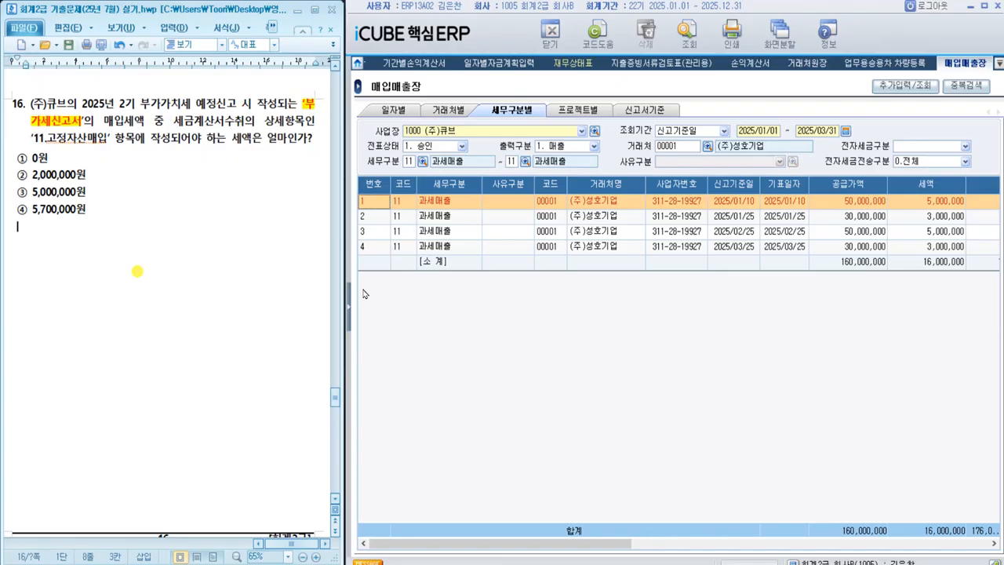
click(349, 306)
scroll(416, 353, down, 8)
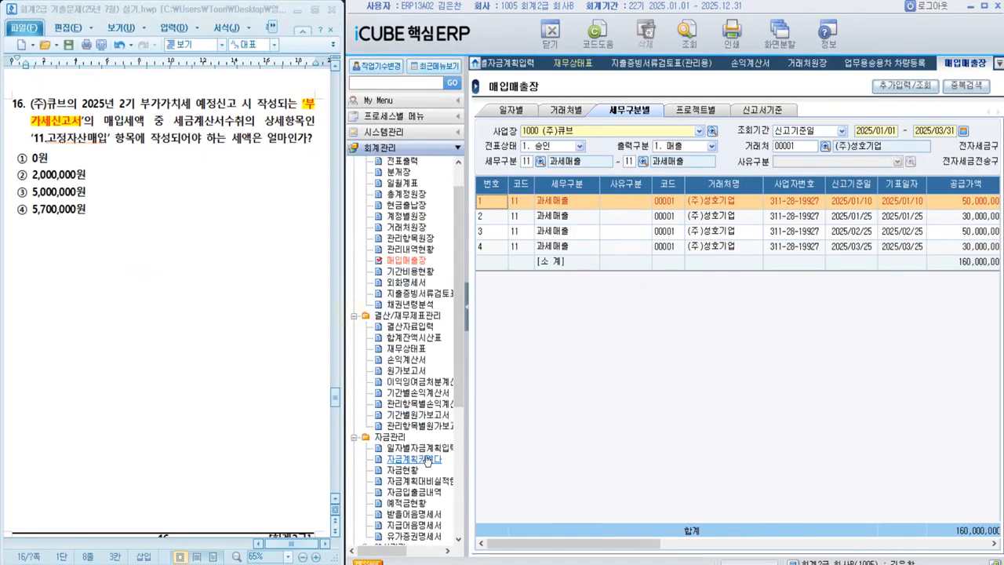
click(407, 459)
double_click(406, 473)
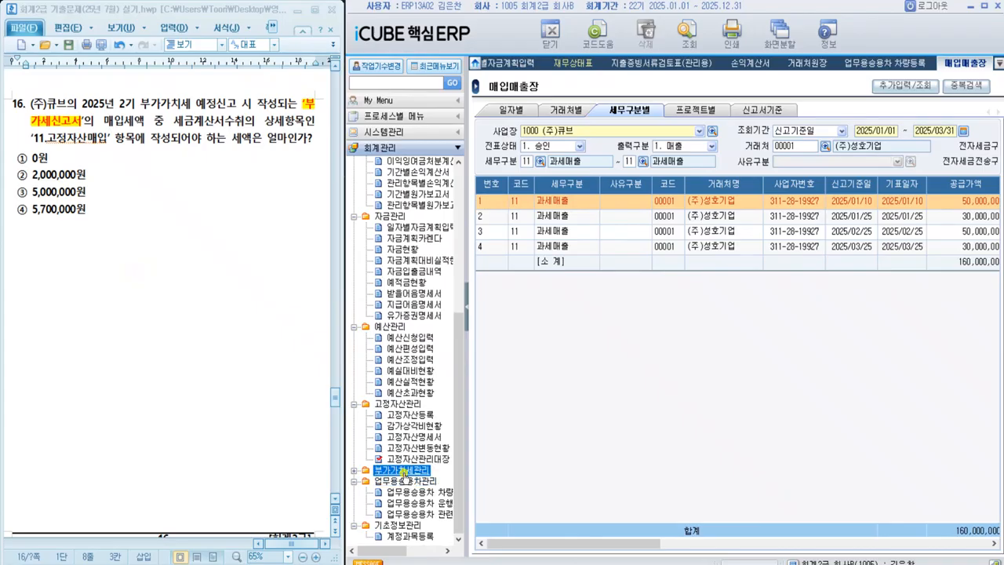
click(404, 461)
click(403, 447)
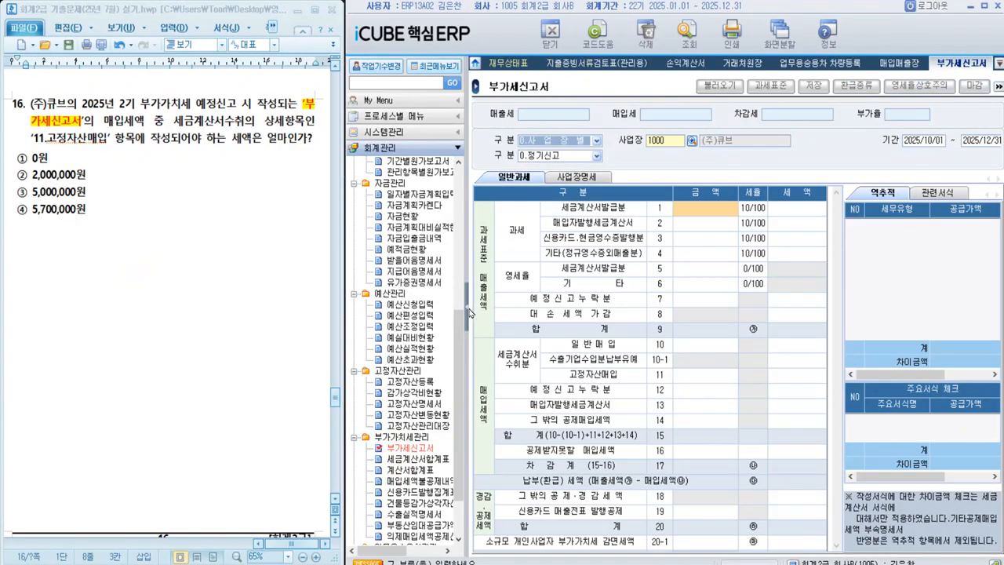
click(468, 307)
Step: Set the 부가세신고서 period to 2025/07/01–2025/09/30 and load the return data
click(819, 142)
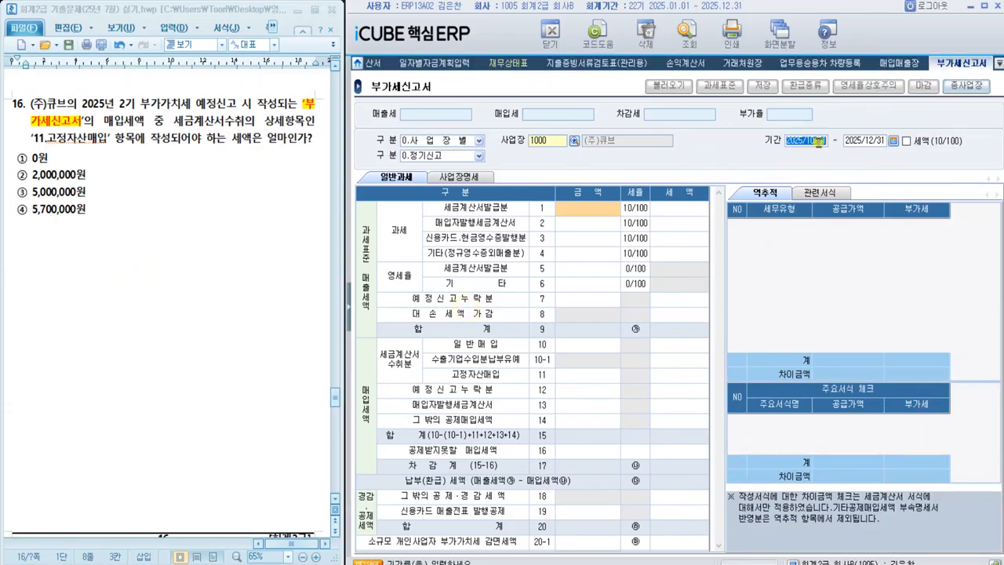
text(20)
key(Return)
text(2025/09/30)
key(Return)
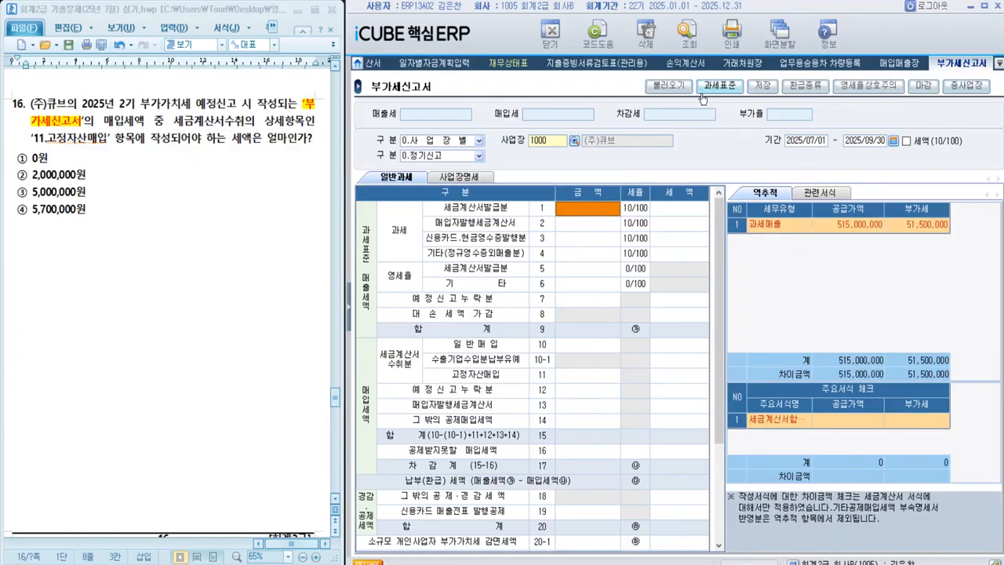
click(668, 85)
click(554, 328)
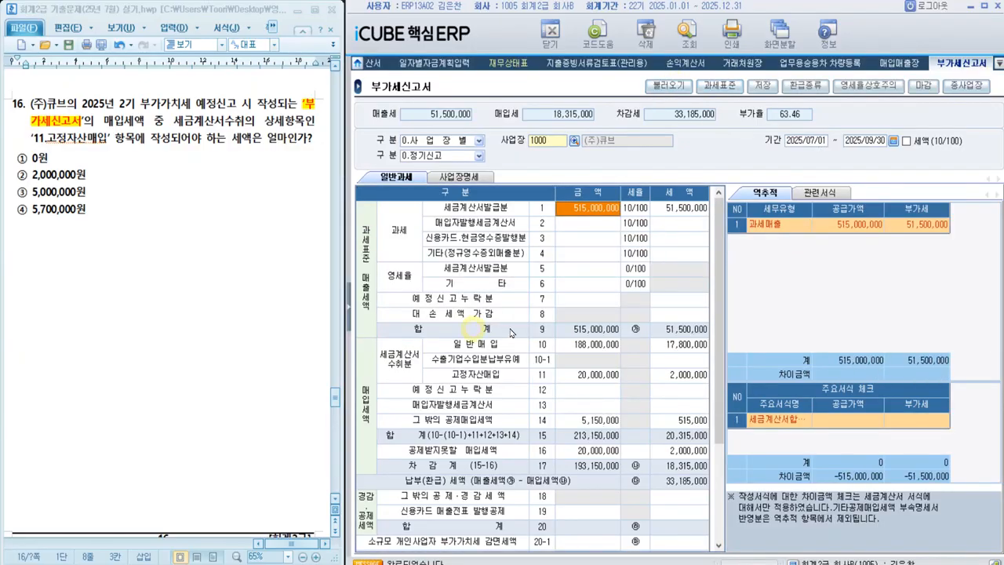
Step: Highlight '세금계산서수취' and '11.고정자산매입' in the text of question 16
drag(174, 124, 255, 124)
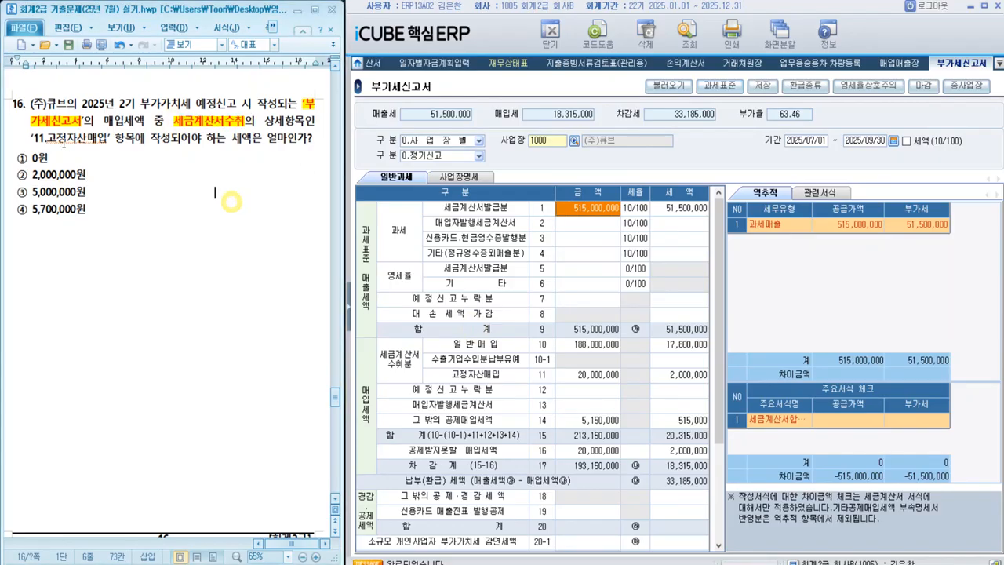
drag(30, 138, 108, 142)
key(alt+c)
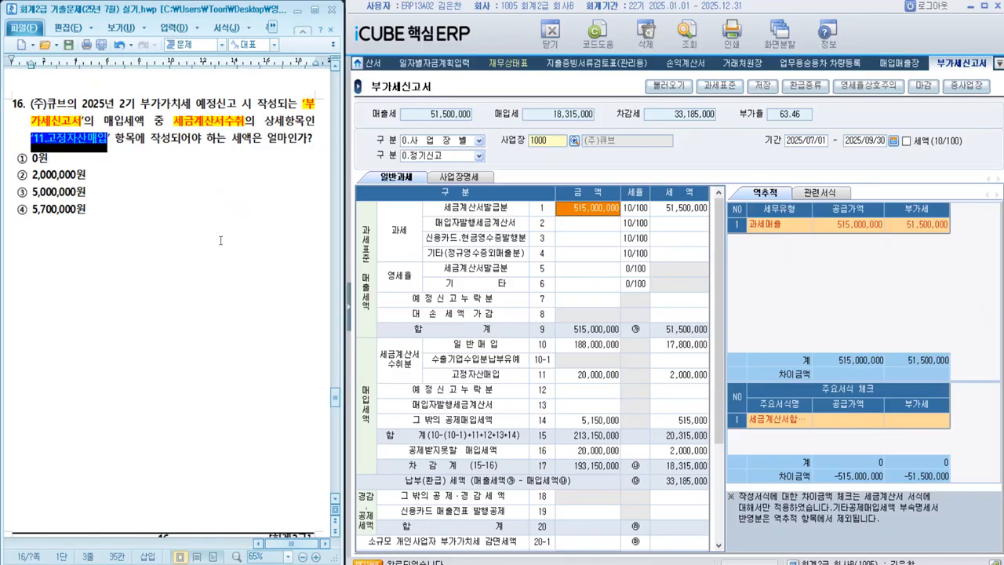
click(152, 191)
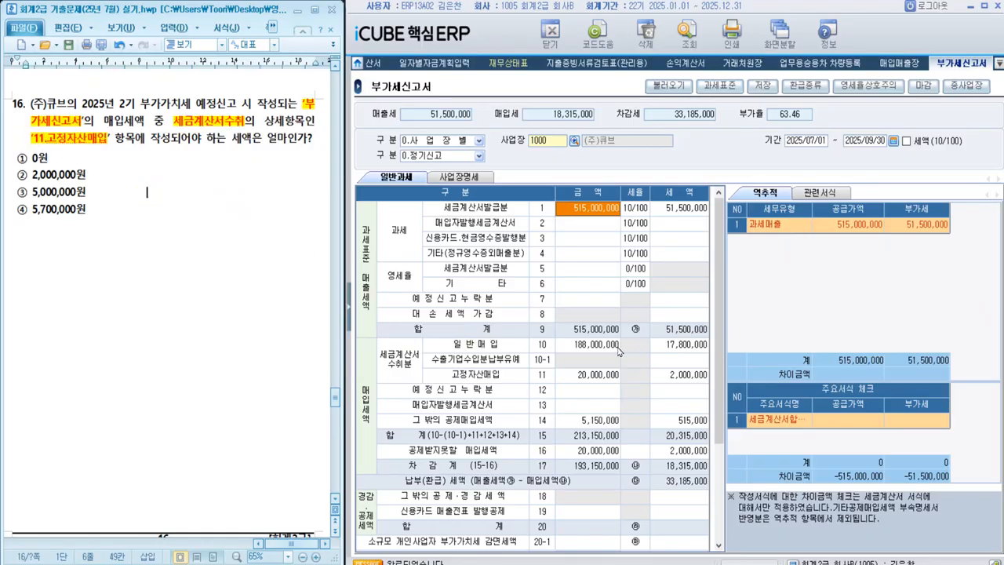
Step: Highlight '세액' in question 16 and select the tax amount of item 11 고정자산매입 in the return
click(599, 374)
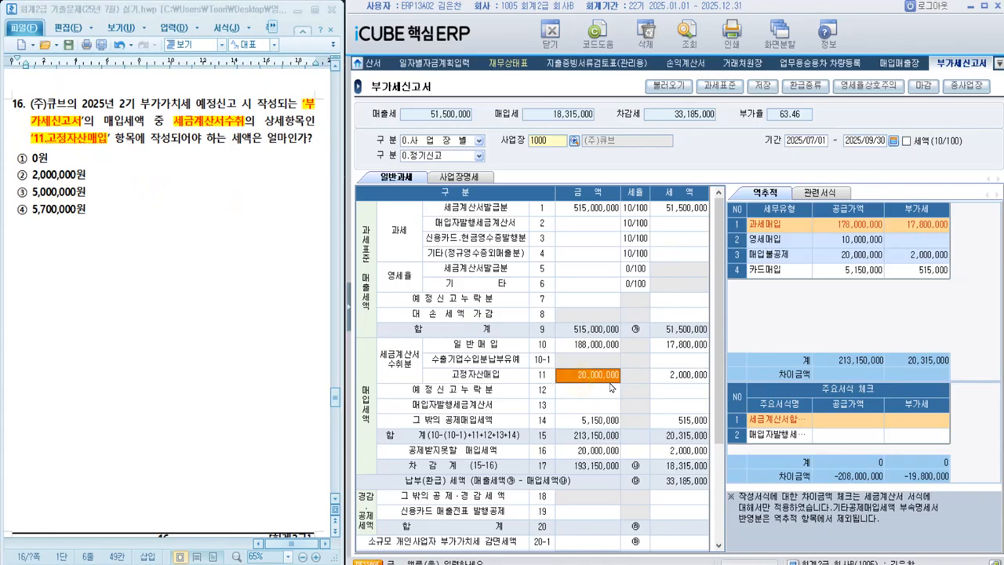
drag(233, 140, 251, 141)
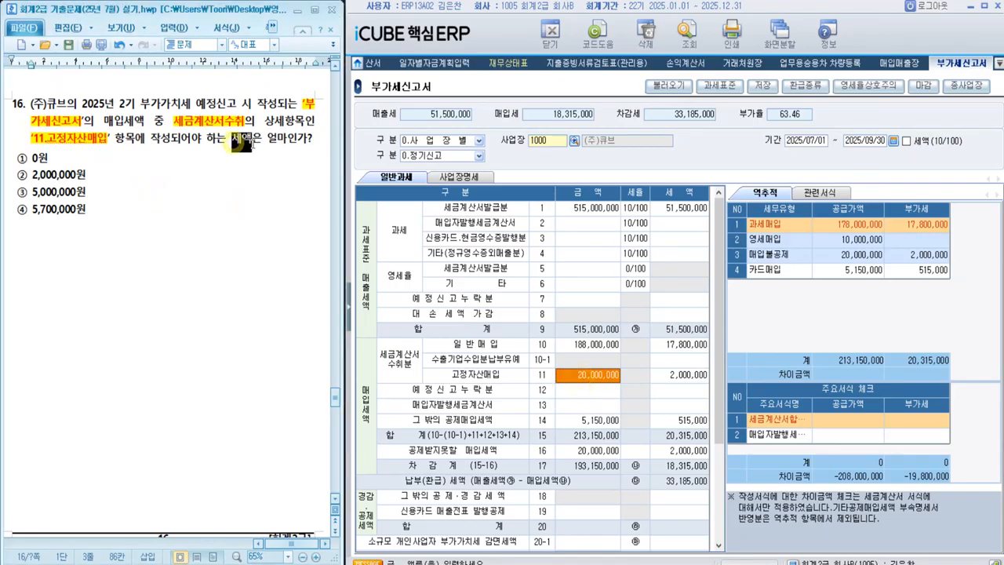
key(alt+c)
click(242, 206)
click(667, 375)
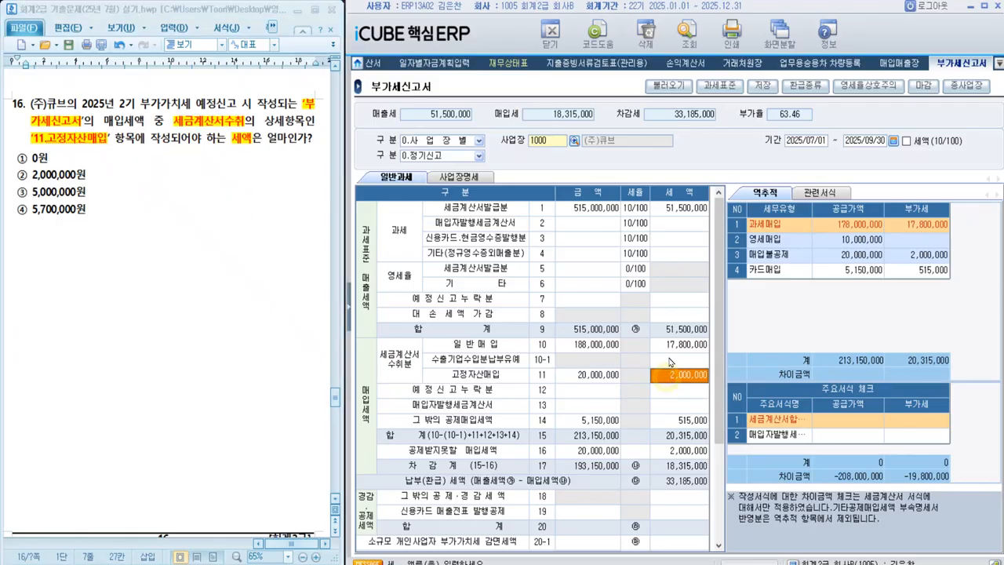
Step: Highlight option ② 2,000,000원 as the answer to question 16 and go on to question 17
drag(15, 179, 86, 176)
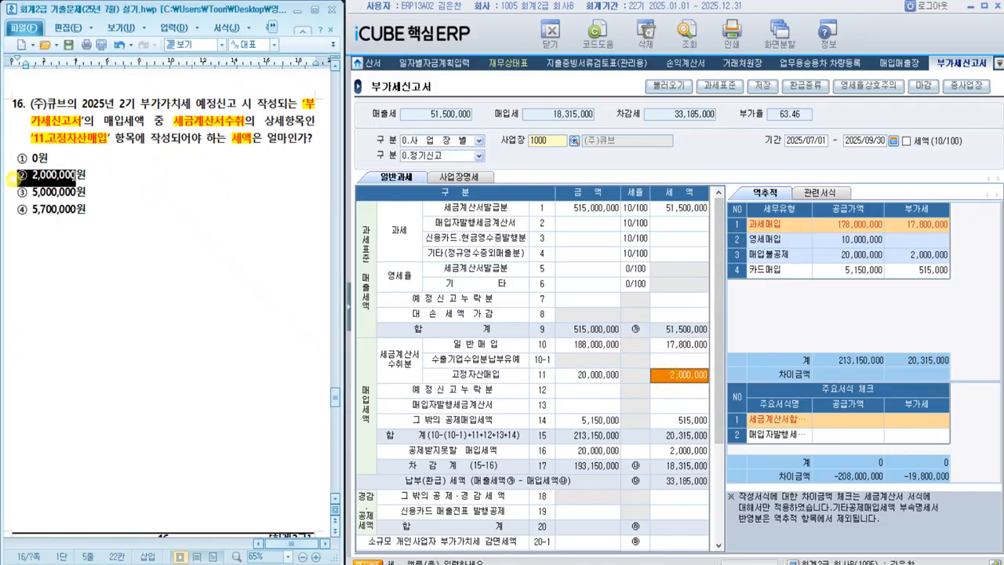
key(alt+c)
click(175, 275)
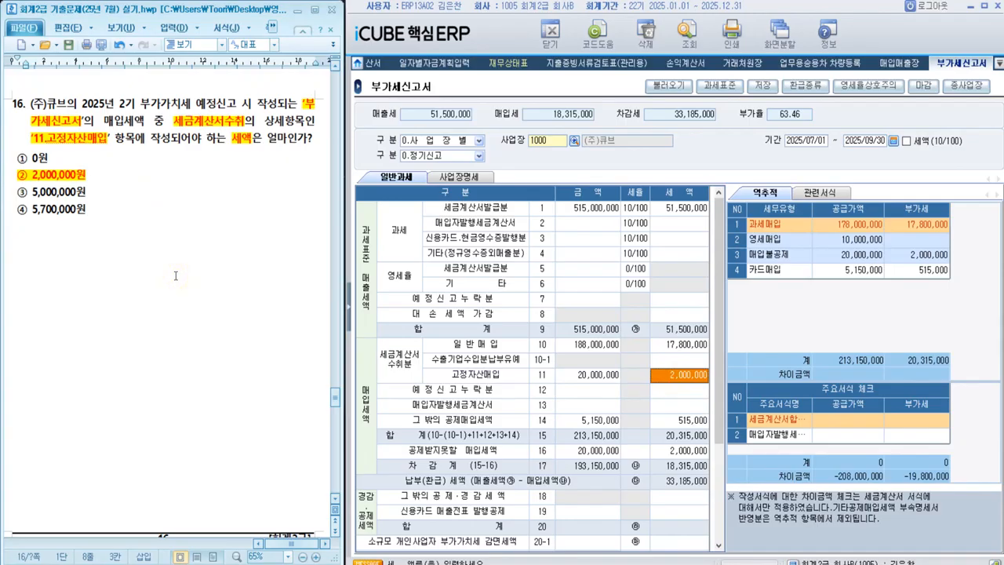
scroll(176, 275, down, 10)
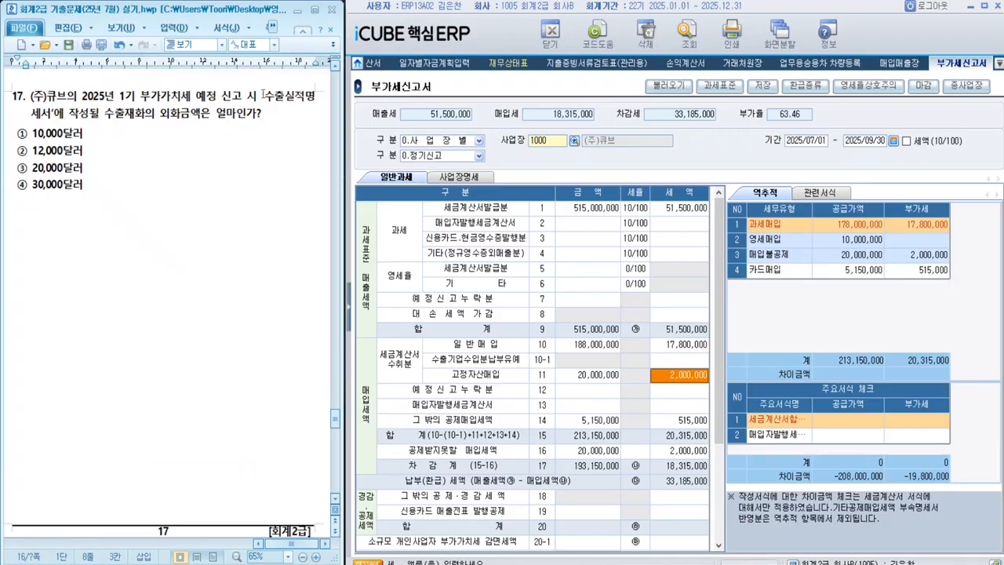
Step: Highlight '수출실적명세서' in question 17 and open the 수출실적명세서 screen from 부가가치세관리
drag(263, 94, 53, 118)
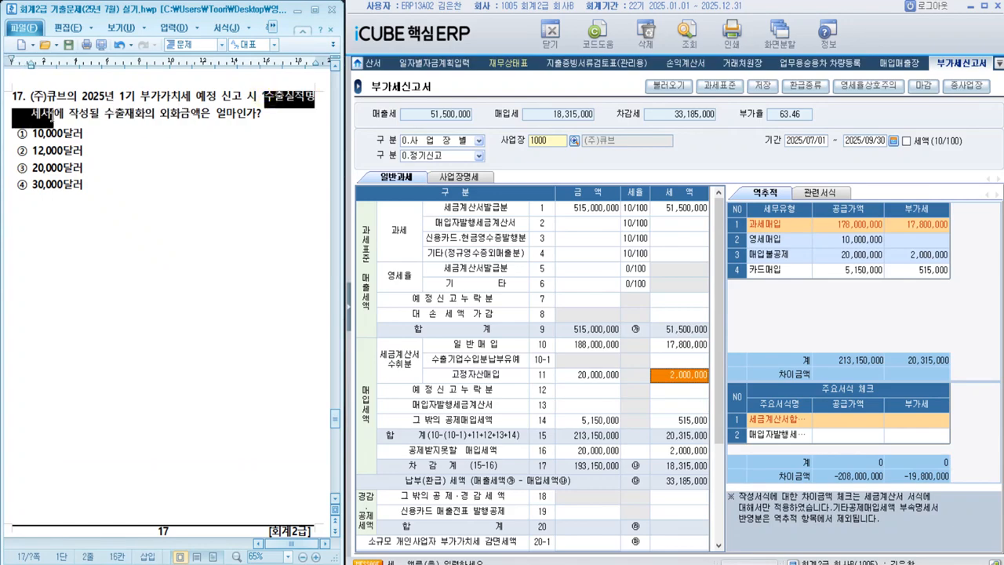
key(alt+c)
click(214, 212)
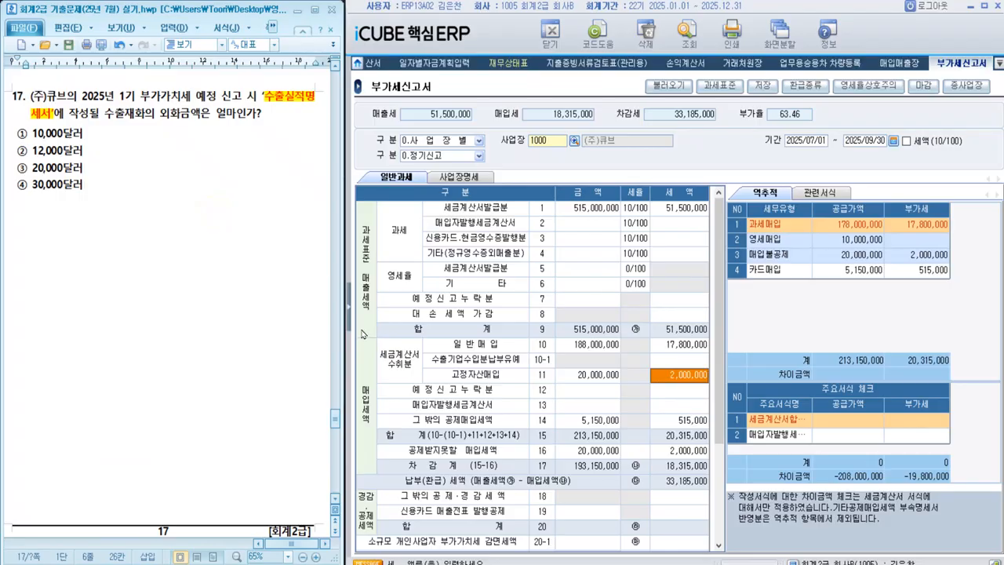
click(350, 307)
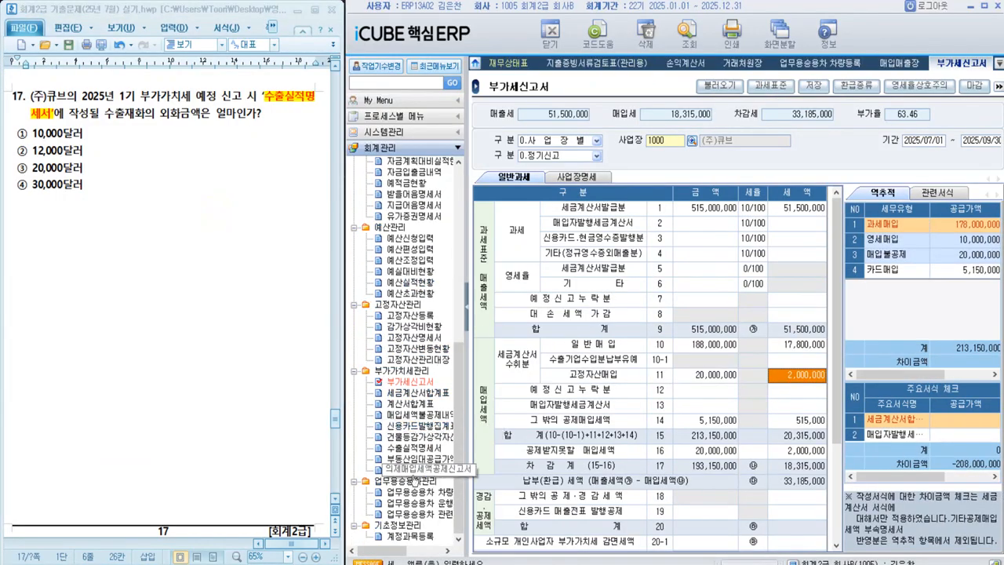
click(414, 447)
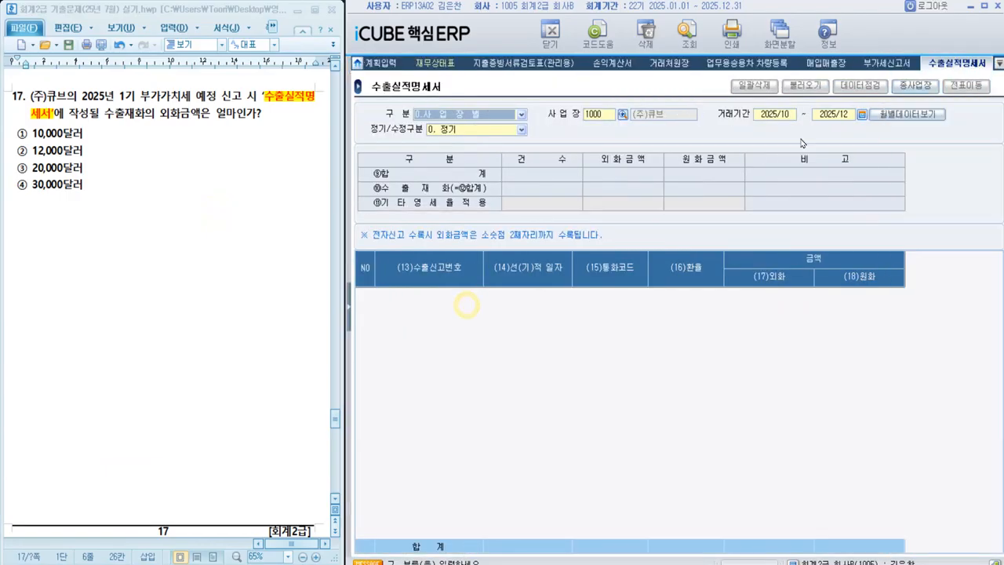
Step: Set the transaction period of the 수출실적명세서 to 2025/01–2025/03 and load its slip data
double_click(782, 117)
text(2)
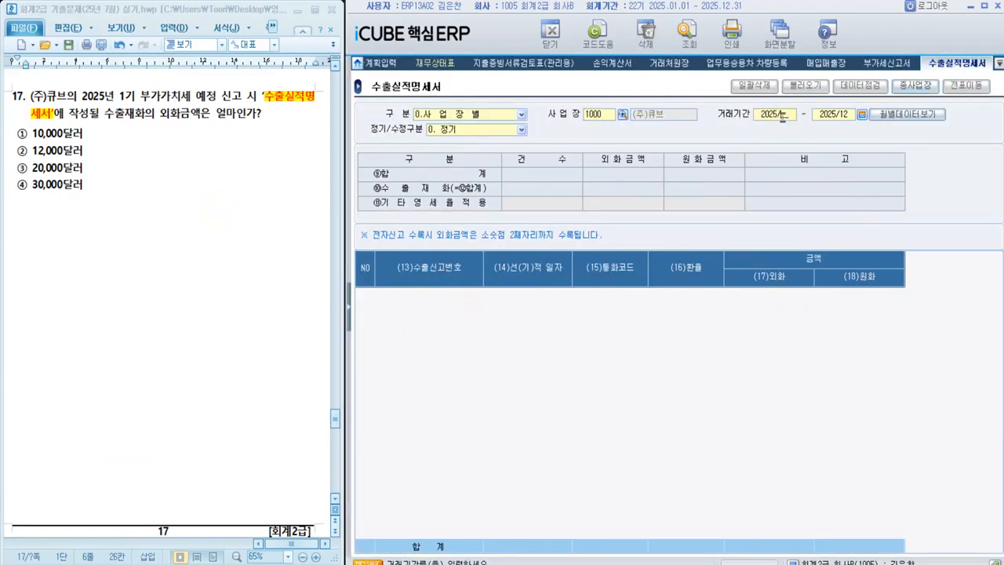
text(20)
text(03)
key(Return)
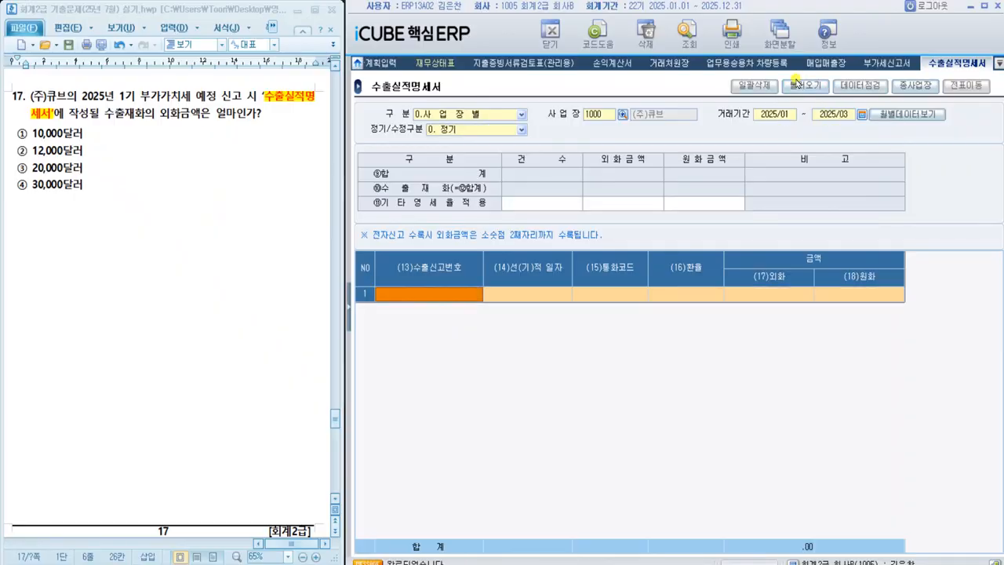
click(805, 85)
click(671, 420)
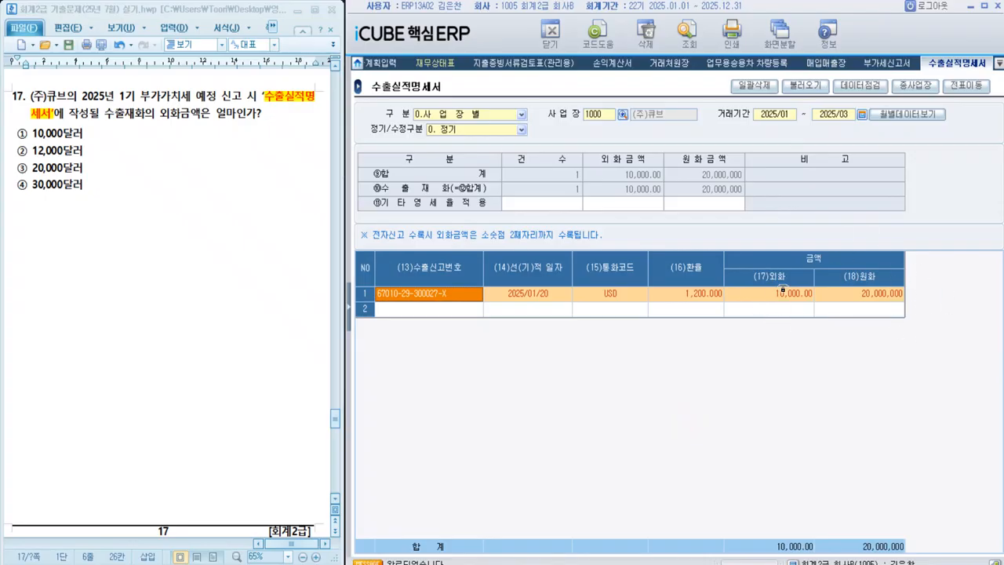
Step: Highlight option ① 10,000달러 as the answer to question 17 and go on to question 18
drag(16, 134, 85, 132)
key(alt+c)
click(109, 218)
click(109, 218)
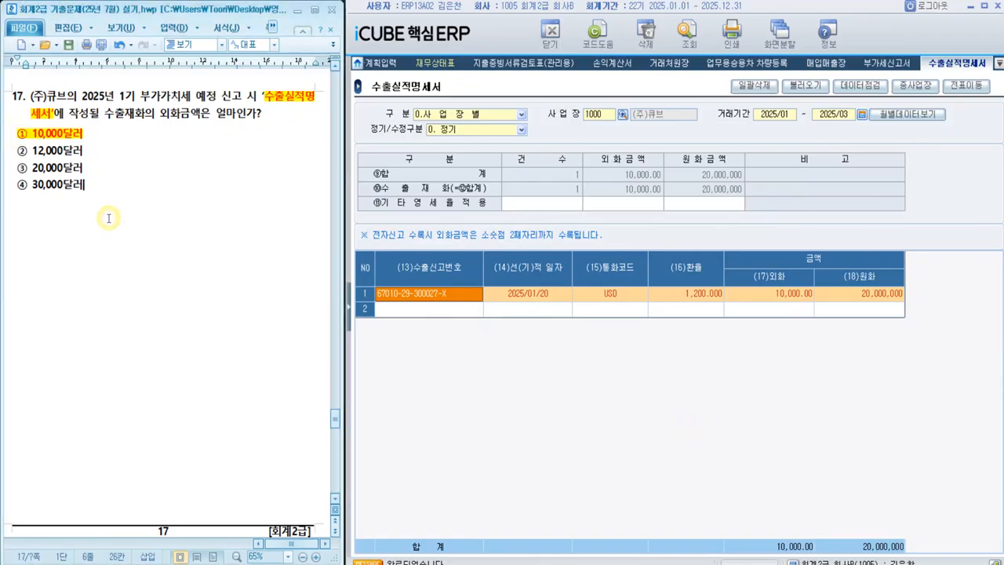
scroll(109, 218, down, 10)
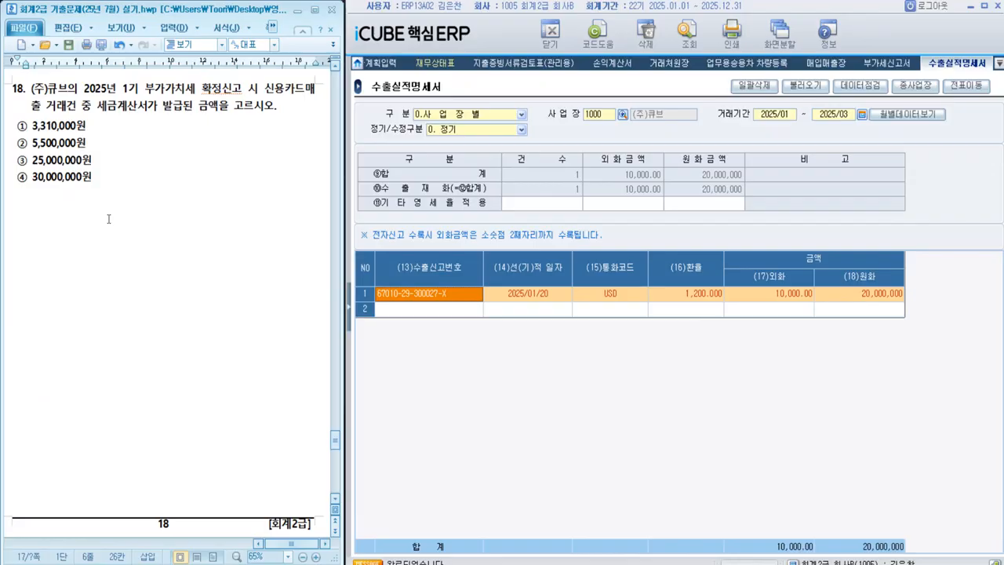
Step: Open the 신용카드발행집계표/수취명세서 screen from 부가가치세관리 and show its 신용카드발행집계표
click(350, 297)
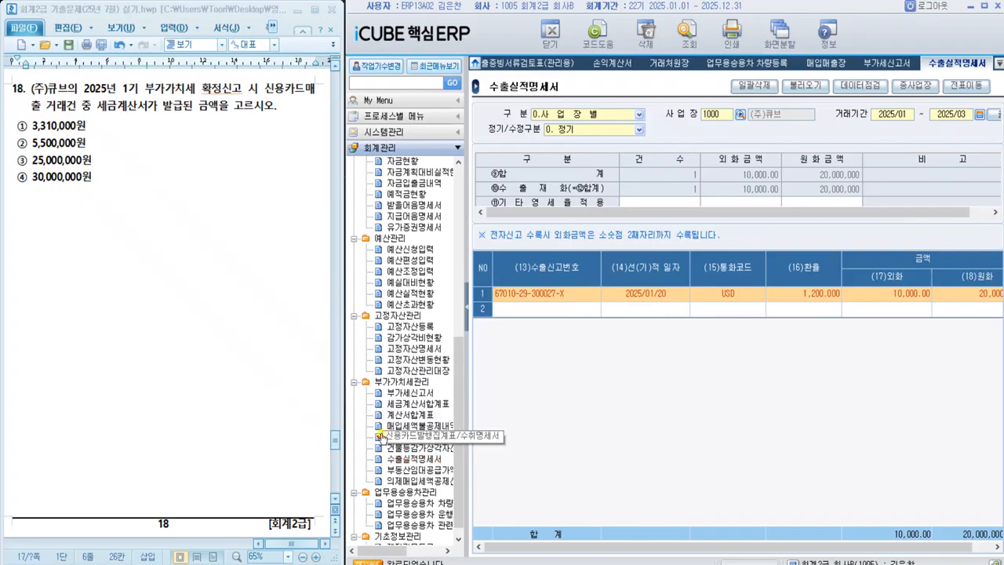
click(383, 436)
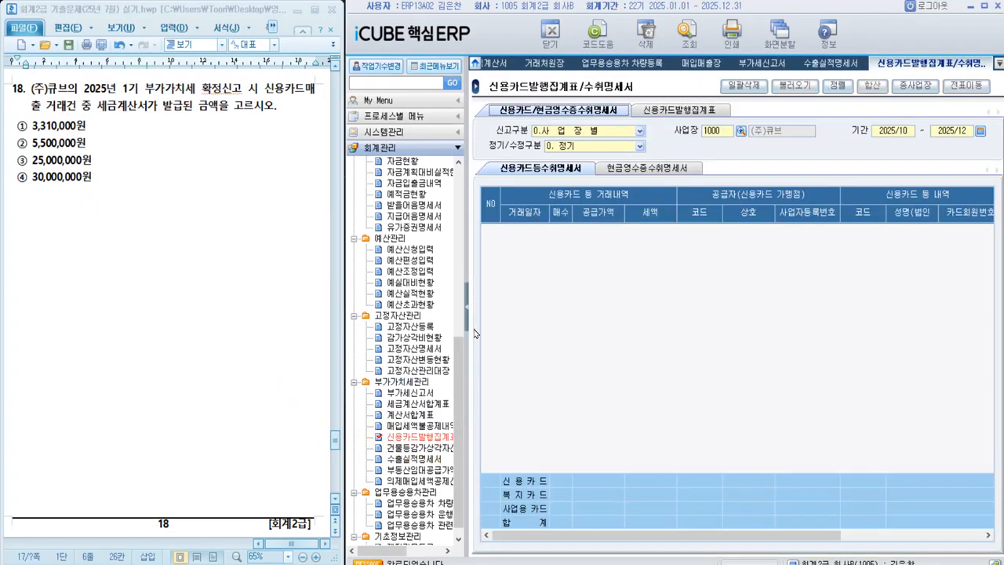
click(469, 322)
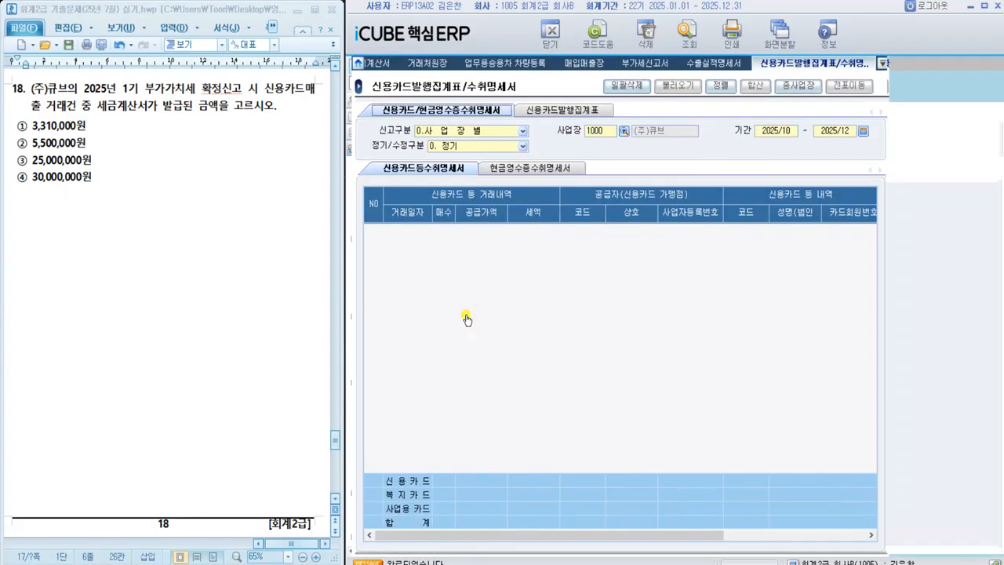
click(554, 109)
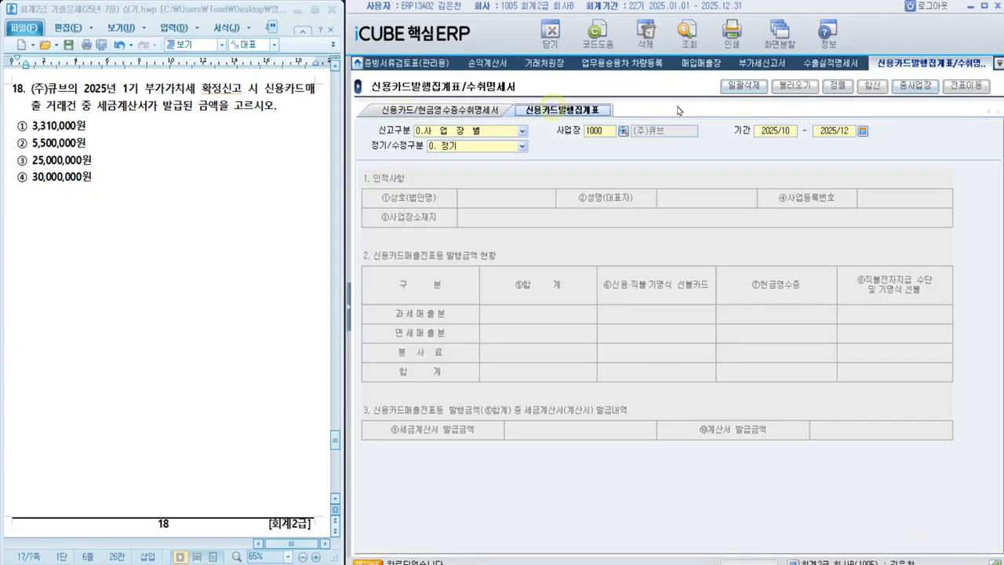
Step: Query the 신용카드발행집계표 for the period 2025/04–2025/06 and load its data
click(780, 130)
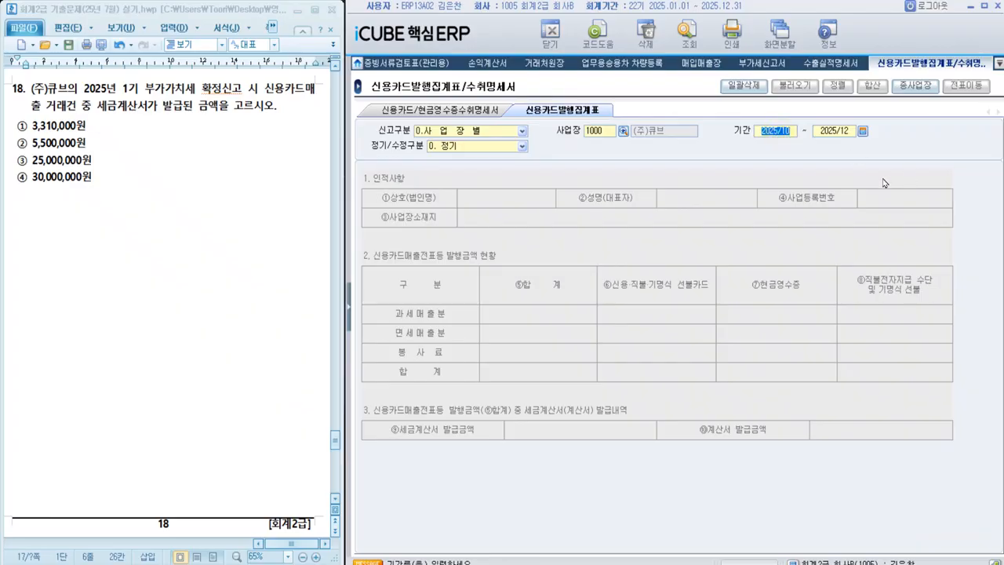
text(202504202506)
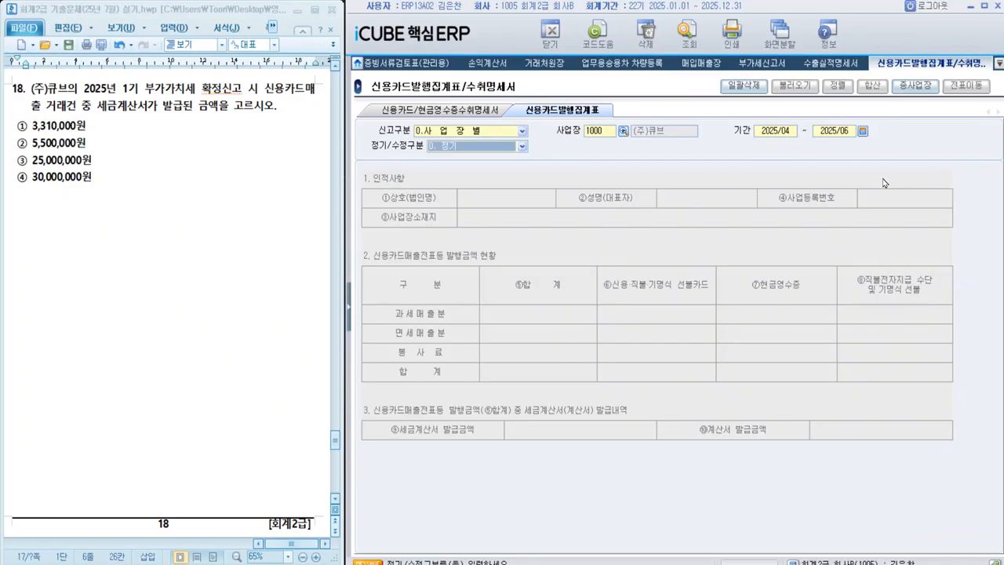
key(Return)
click(473, 324)
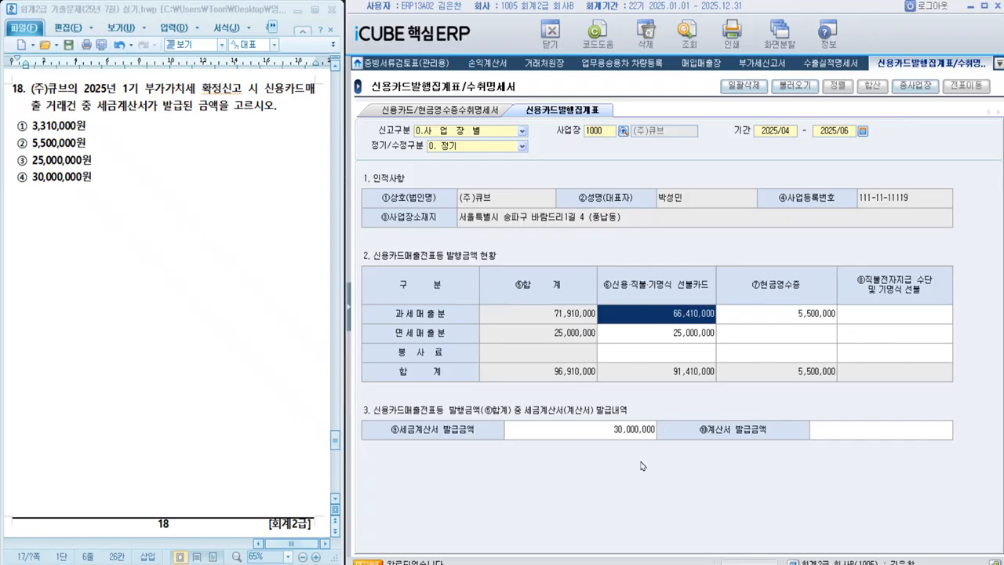
Step: Select the 세금계산서 발급금액, highlight option ④ 30,000,000원 as the answer to question 18 and go on to question 19
click(620, 439)
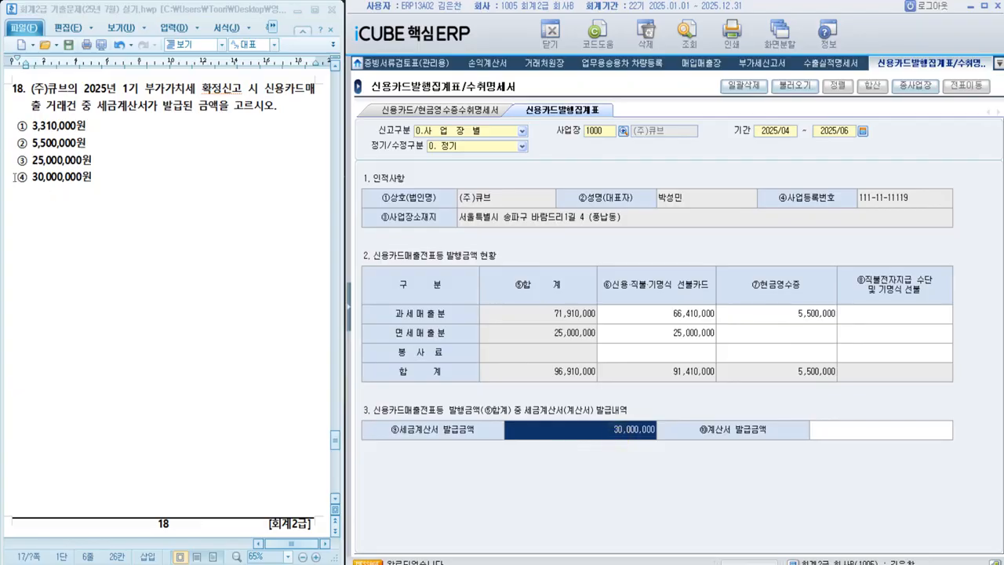
drag(18, 177, 92, 177)
click(173, 257)
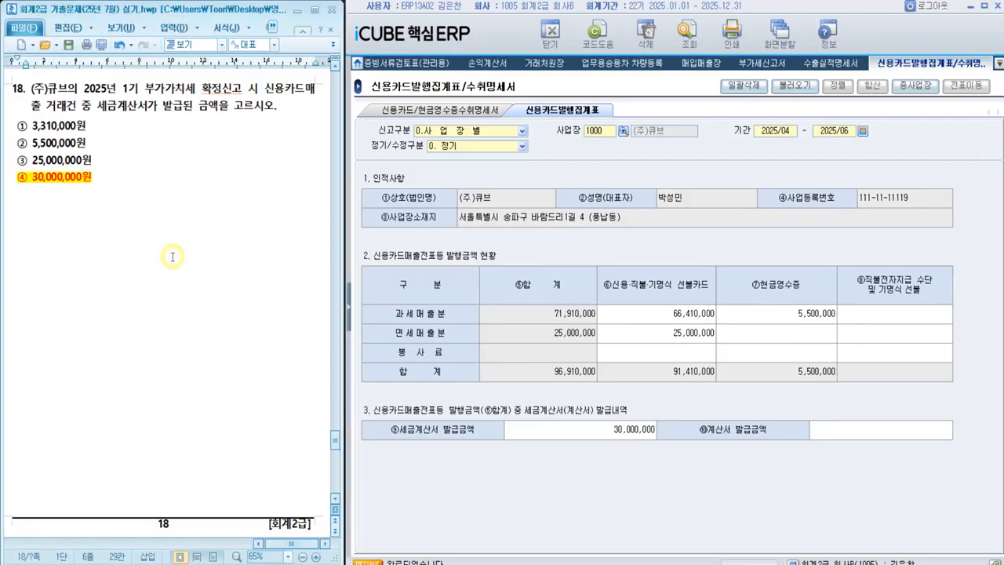
scroll(173, 257, down, 10)
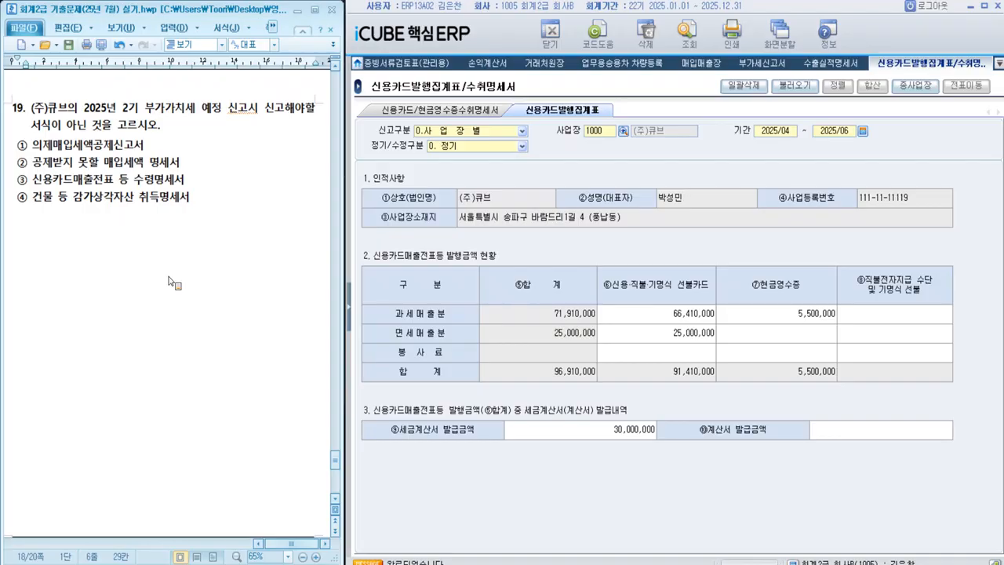
Step: Return to the 부가세신고서 screen from 부가가치세관리 and collapse the menu list
click(348, 313)
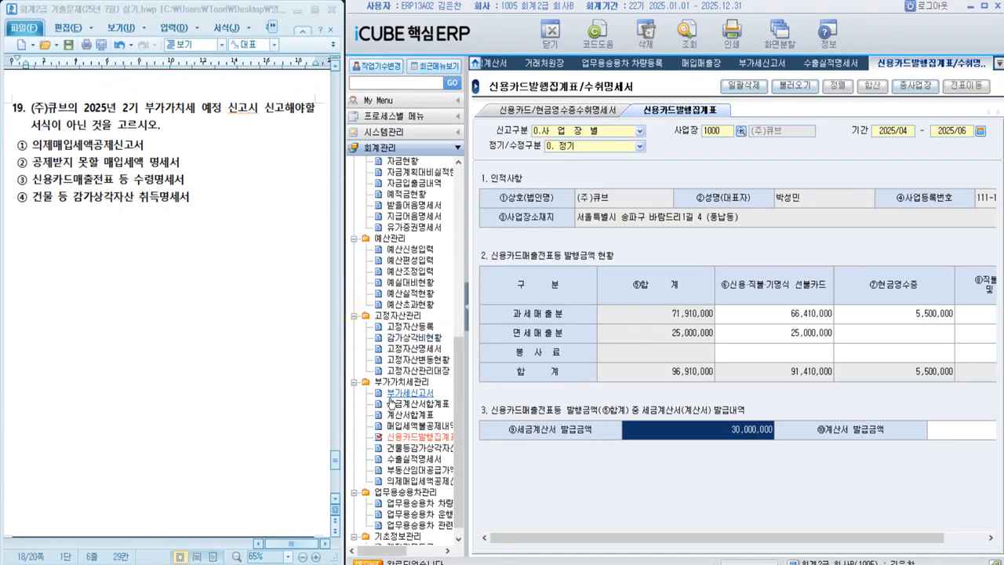
click(400, 392)
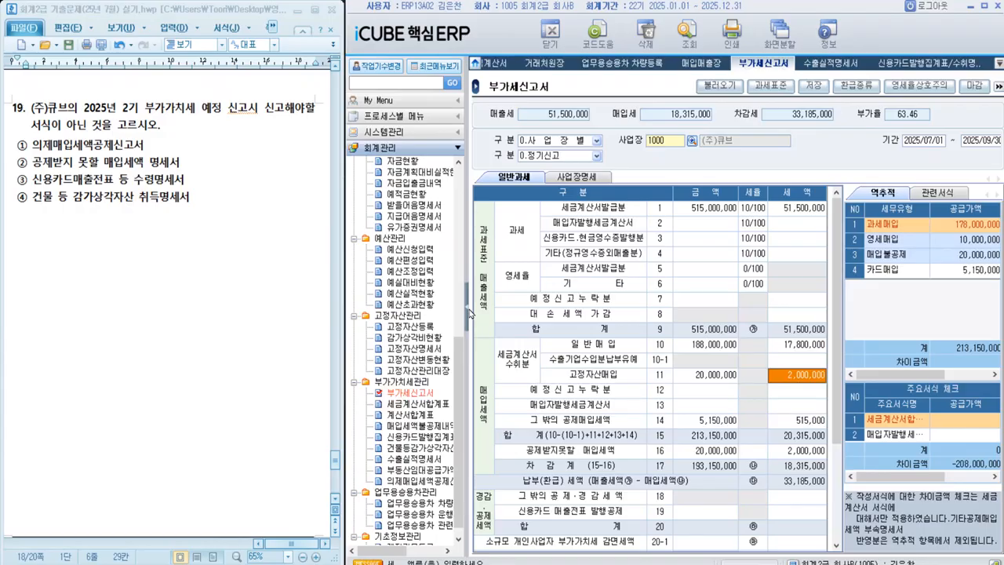
click(469, 314)
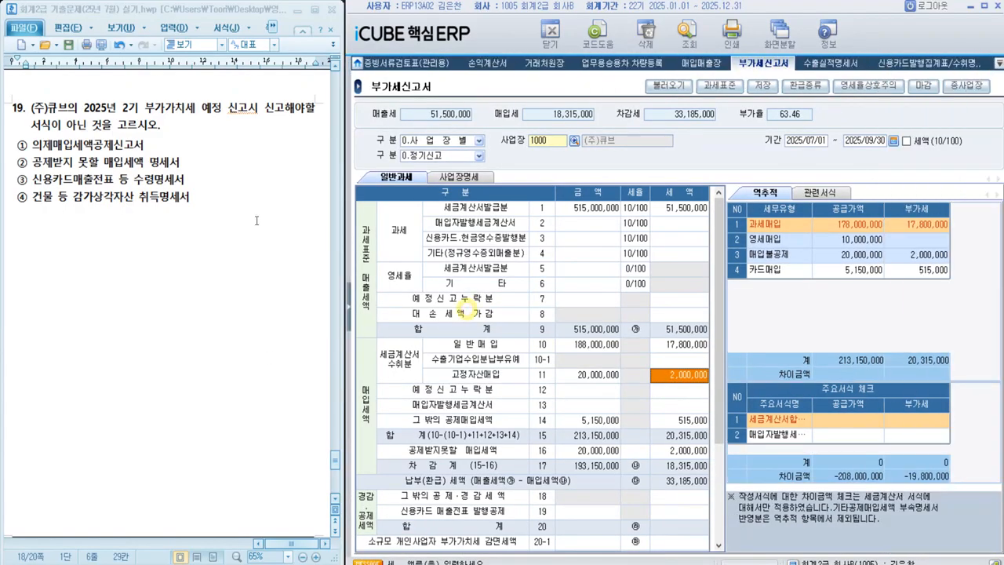
Step: Query the 부가세신고서 for 2025/07/01–2025/09/30 and reload the slip data, replacing the existing data
click(811, 141)
click(546, 325)
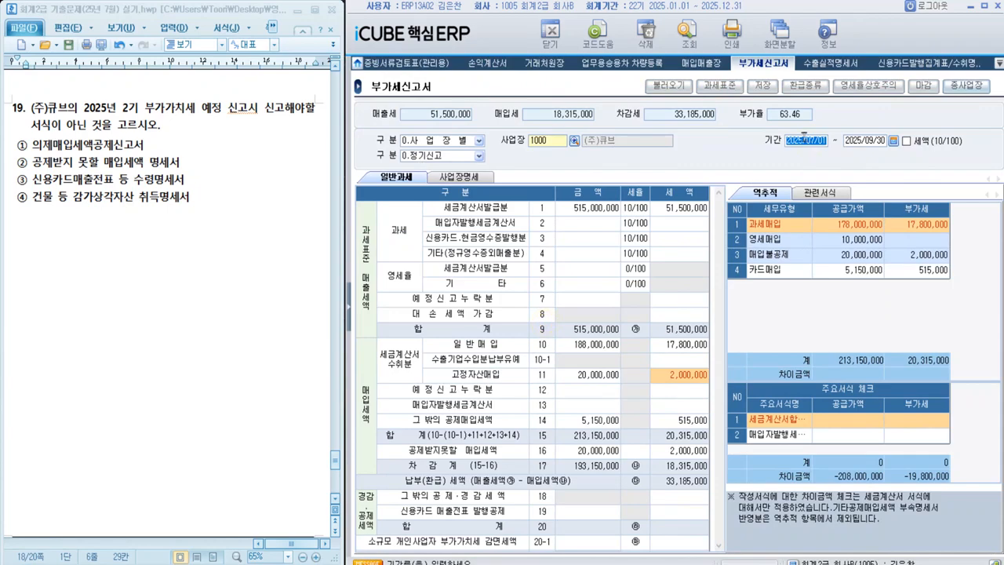
click(680, 50)
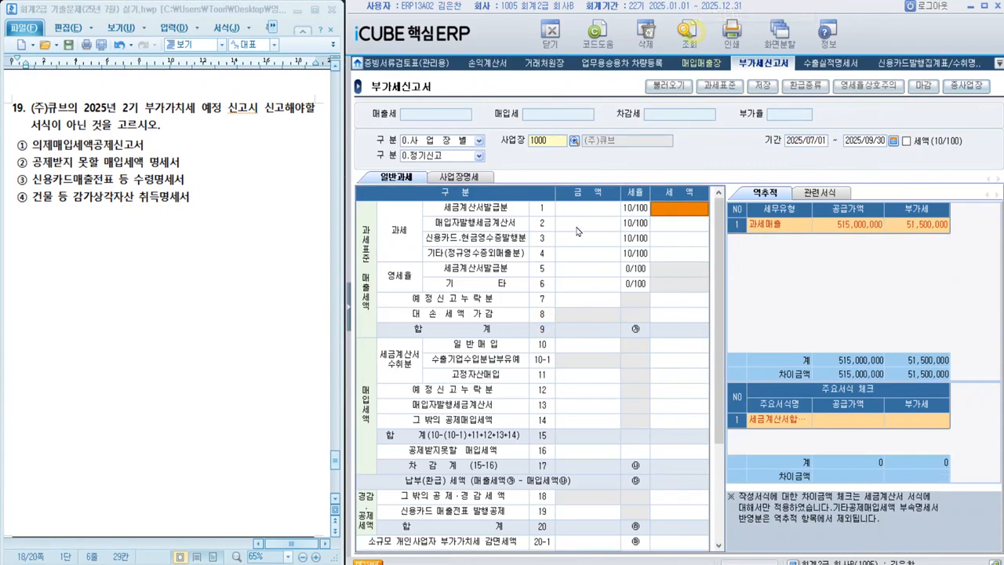
click(679, 87)
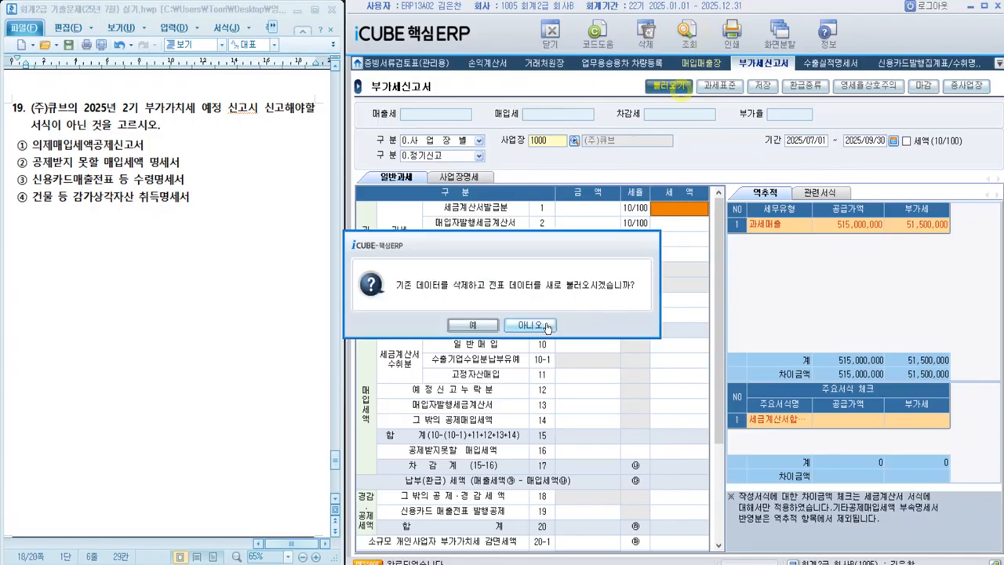
click(484, 324)
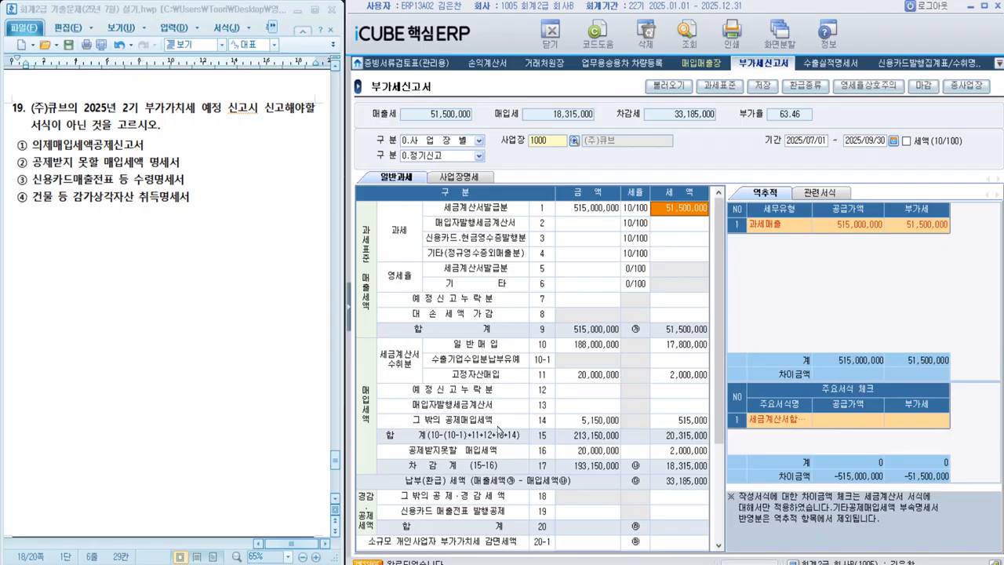
Step: Check line 43 의제매입세액 in the detail of item 14 and highlight option ① 의제매입세액공제신고서 as the answer to question 19
click(582, 425)
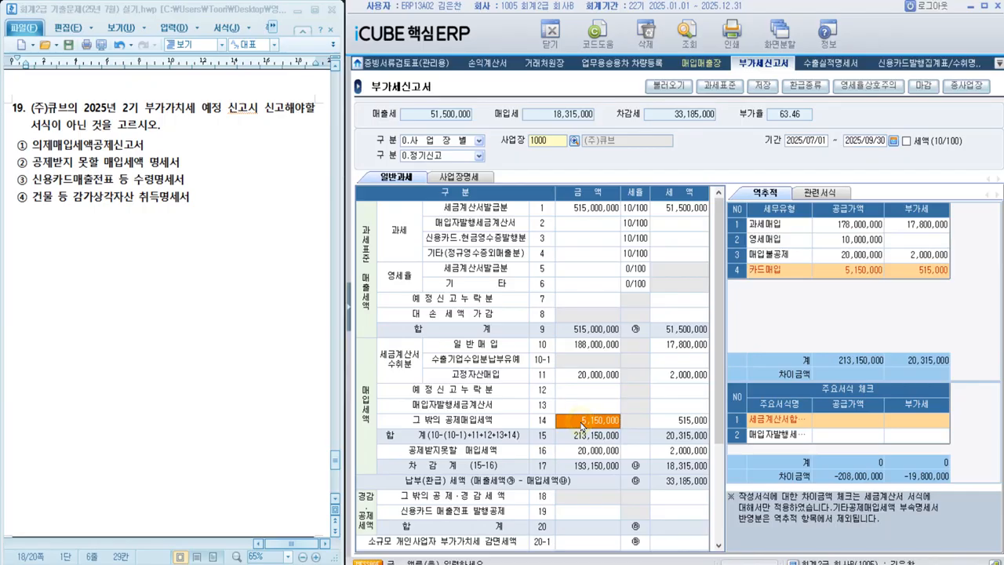
click(582, 425)
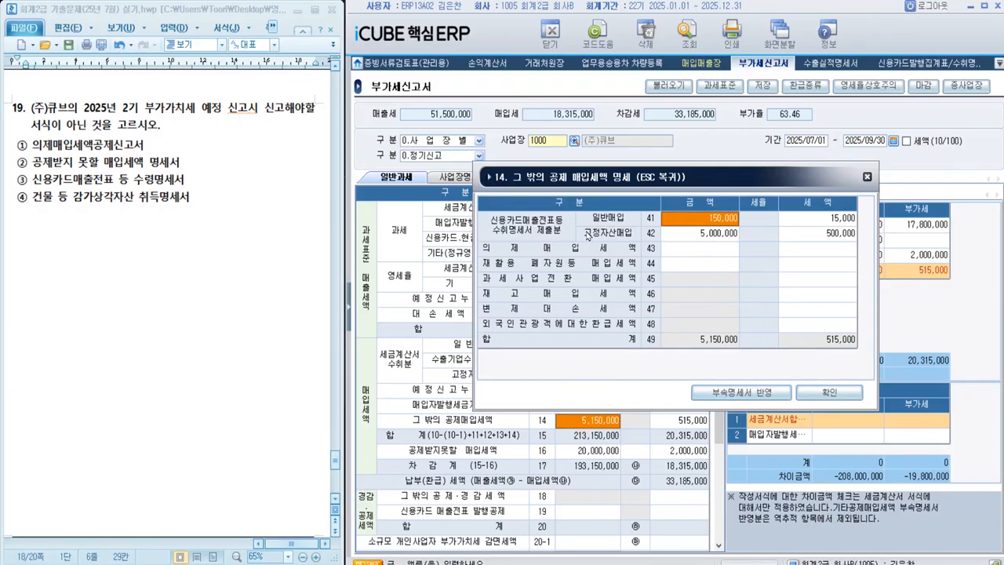
click(686, 250)
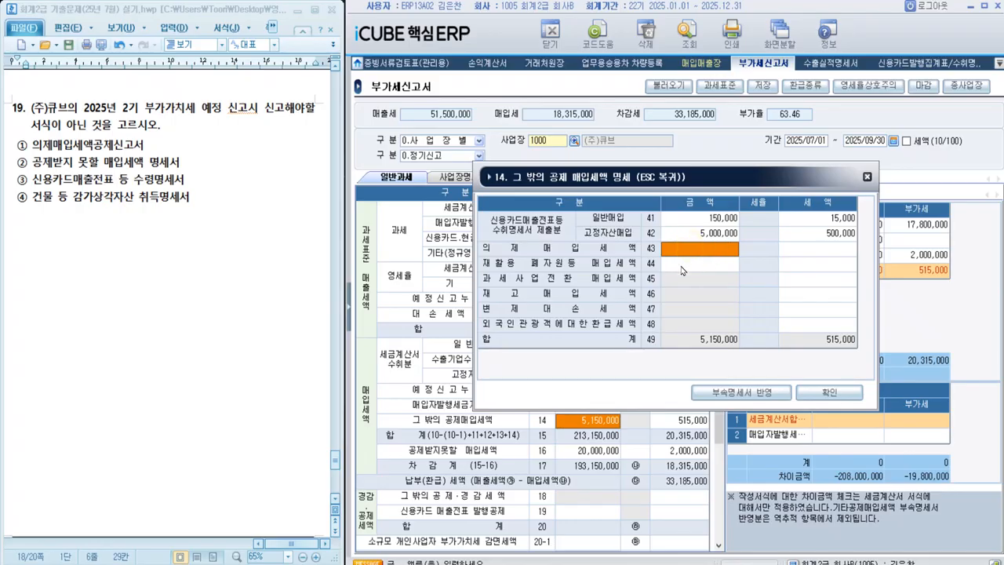
click(813, 394)
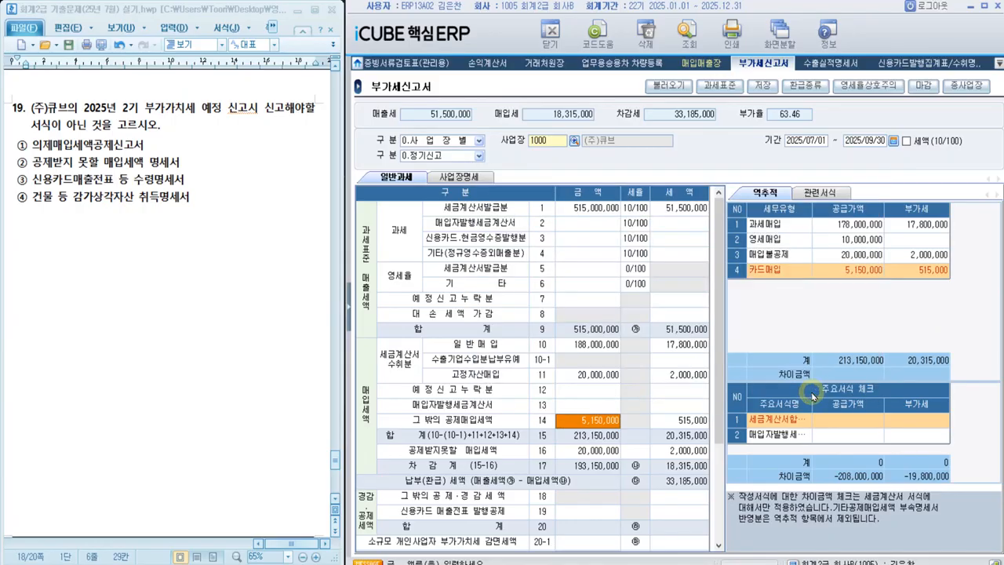
drag(13, 148, 148, 147)
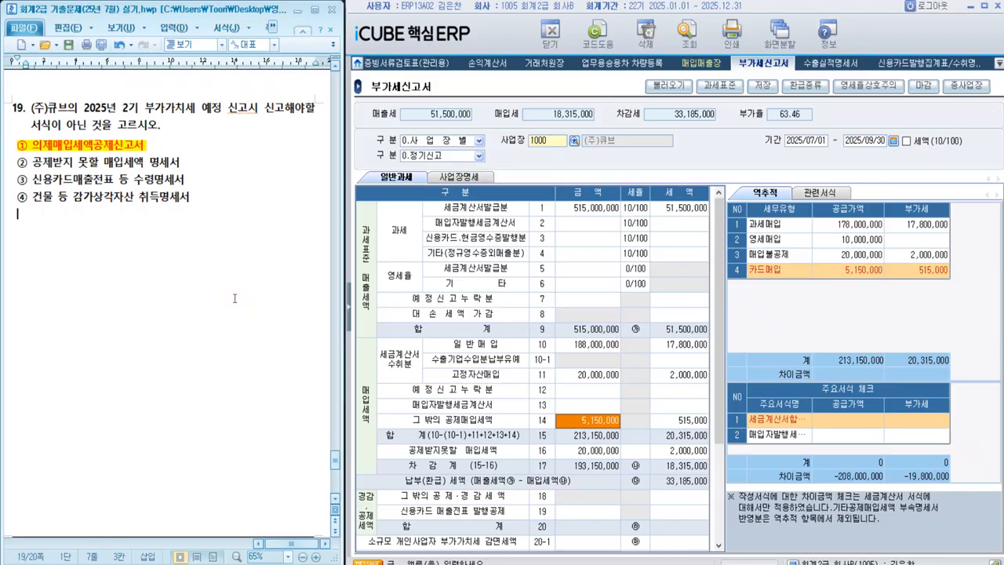
Step: Check the tax and amount of item 16 공제받지못할 매입세액 and add the note '16번' after option ②
click(679, 451)
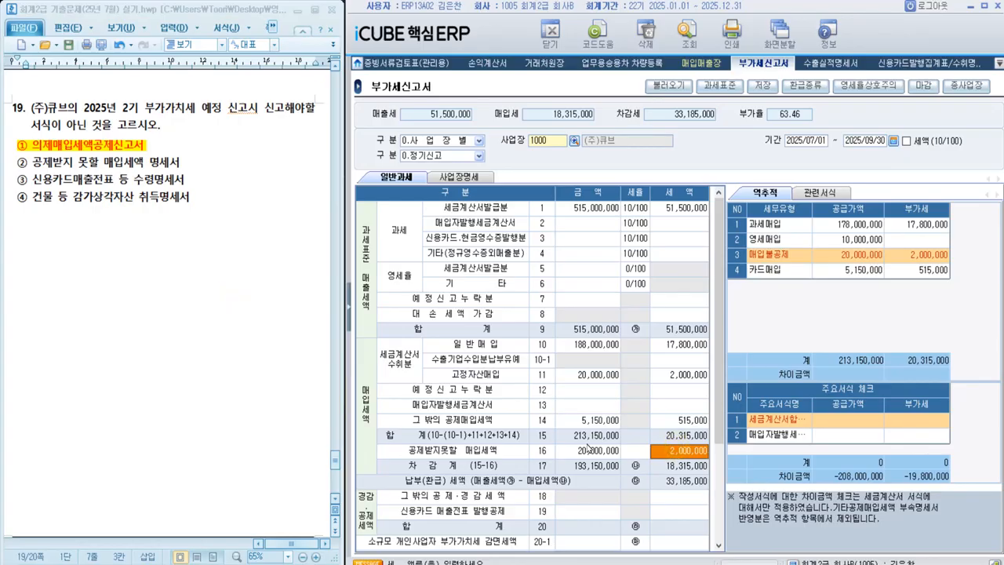
click(580, 453)
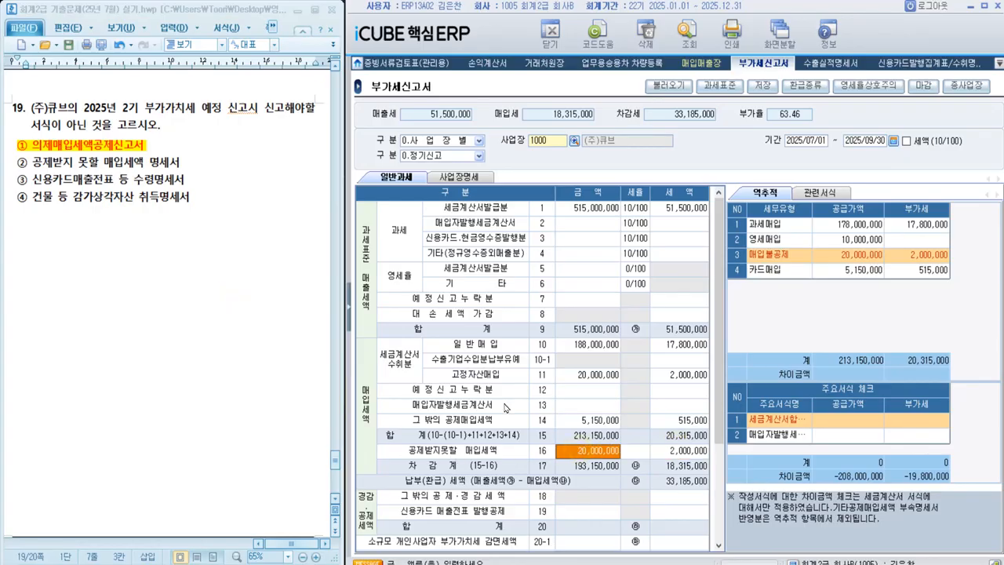
click(186, 163)
text(16)
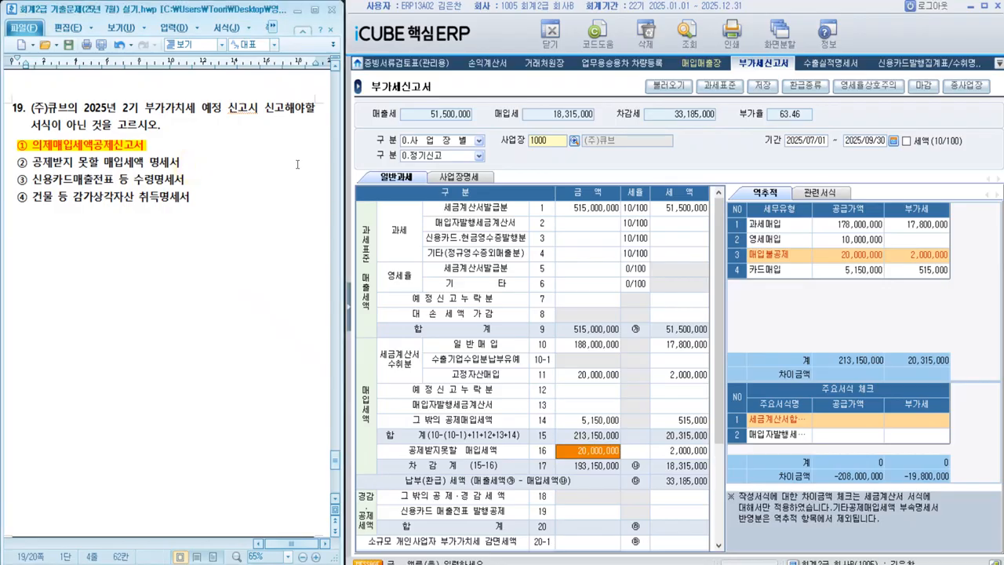
text(번)
Step: Add the note '14번 더블클릭 후 43번' after option ① of question 19 and remove the extra blank line
key(Up)
key(BackSpace)
key(BackSpace)
text(14번 더블)
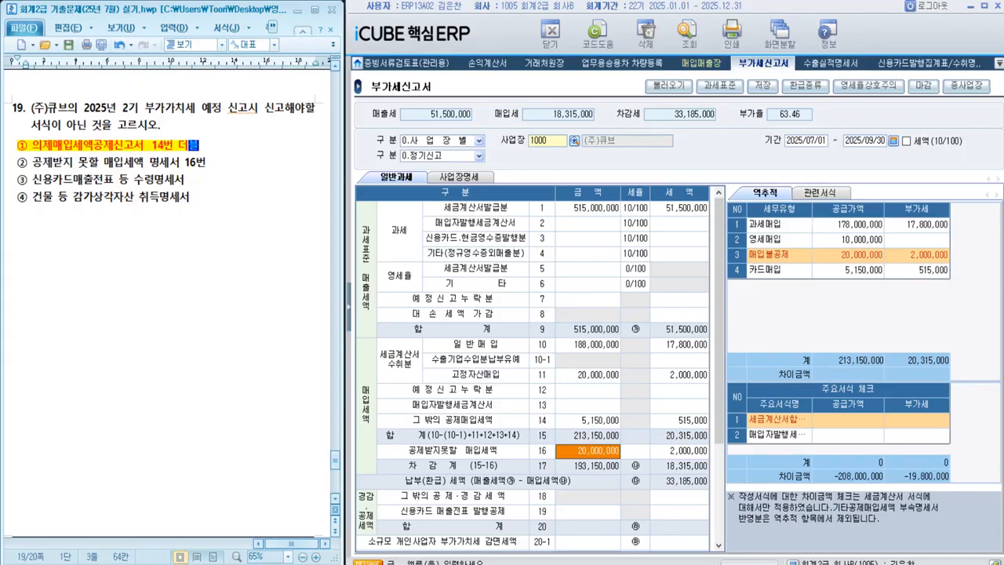
text(기클릭 후 )
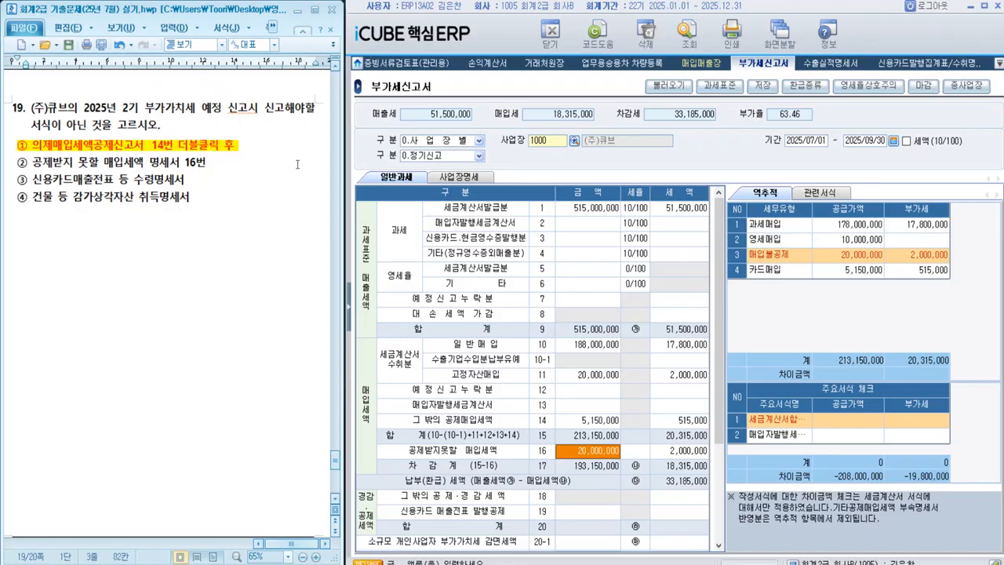
text(43번)
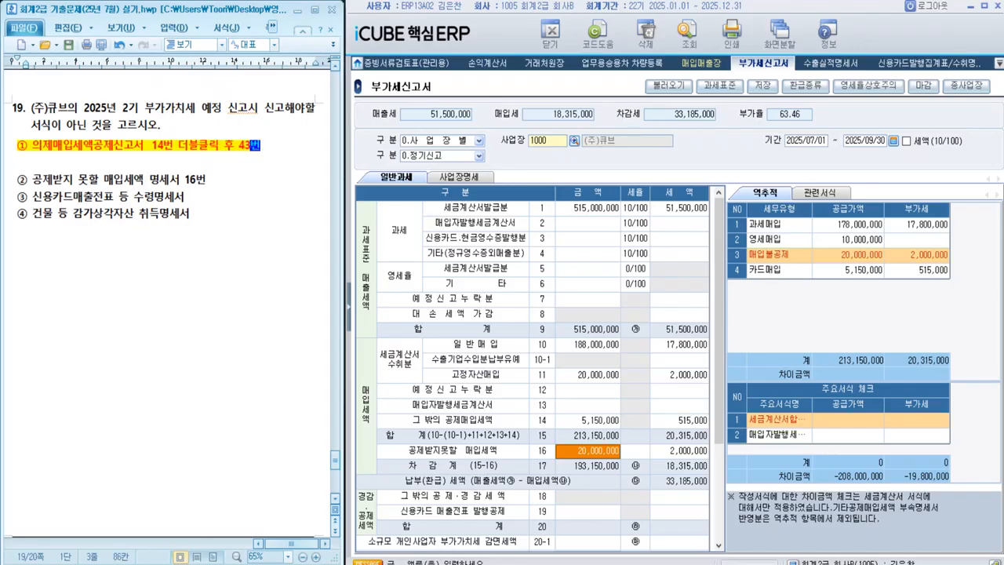
key(Delete)
Step: Open the detail of item 14 and add the note '14번 더블클릭 후 41,42' after option ③ of question 19, without an extra blank line
click(208, 179)
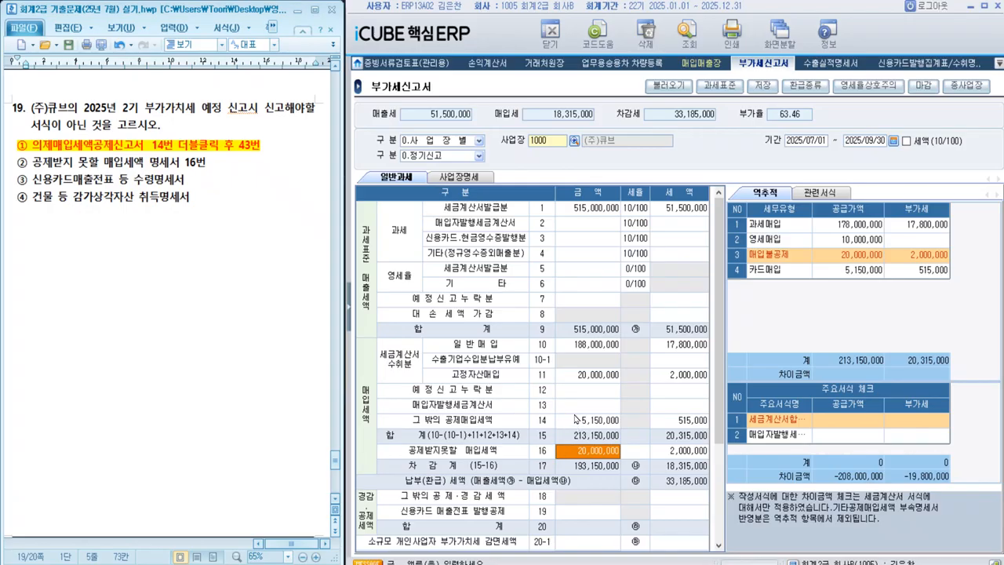
double_click(575, 419)
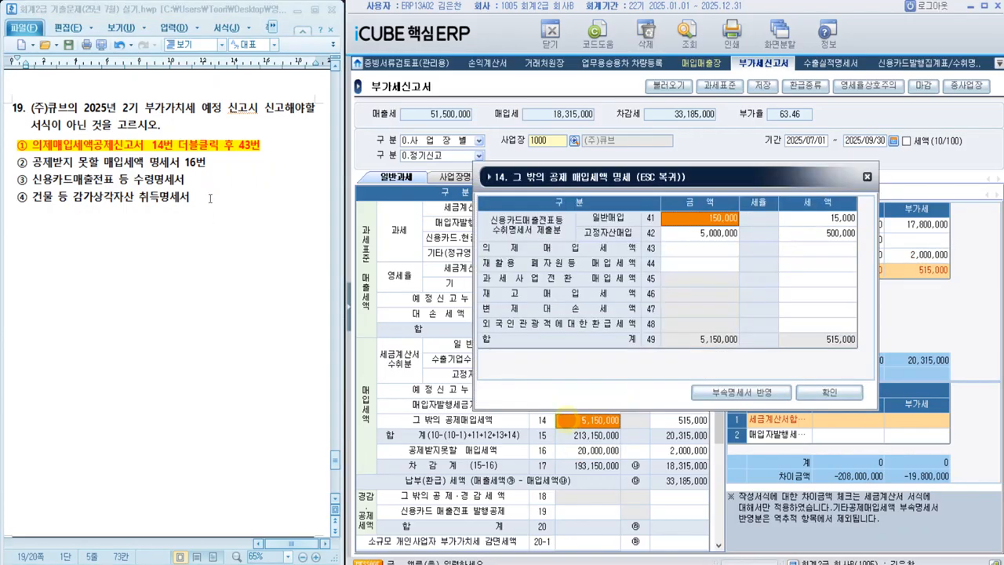
click(203, 183)
click(193, 181)
text(1)
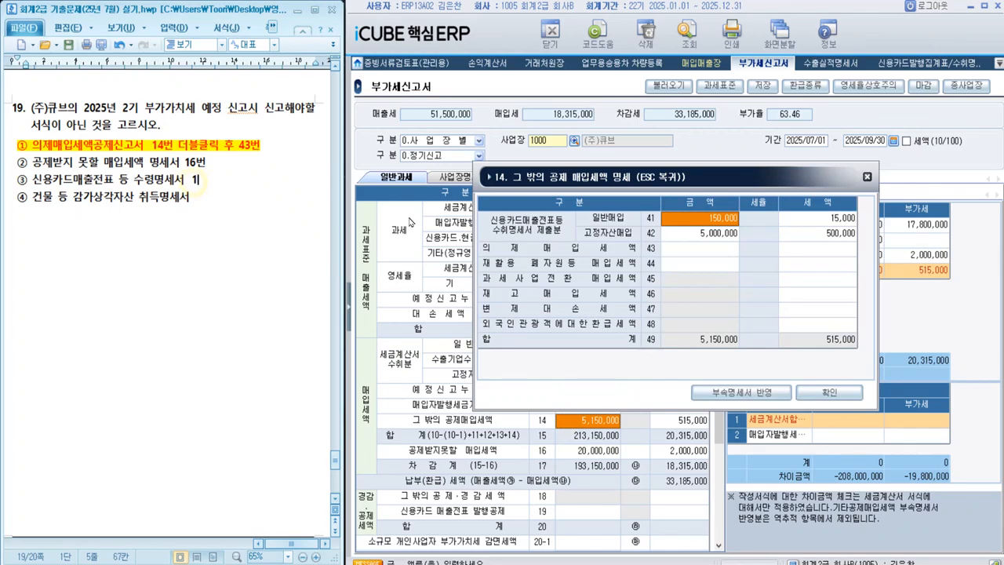
text(4번 더블클릭 )
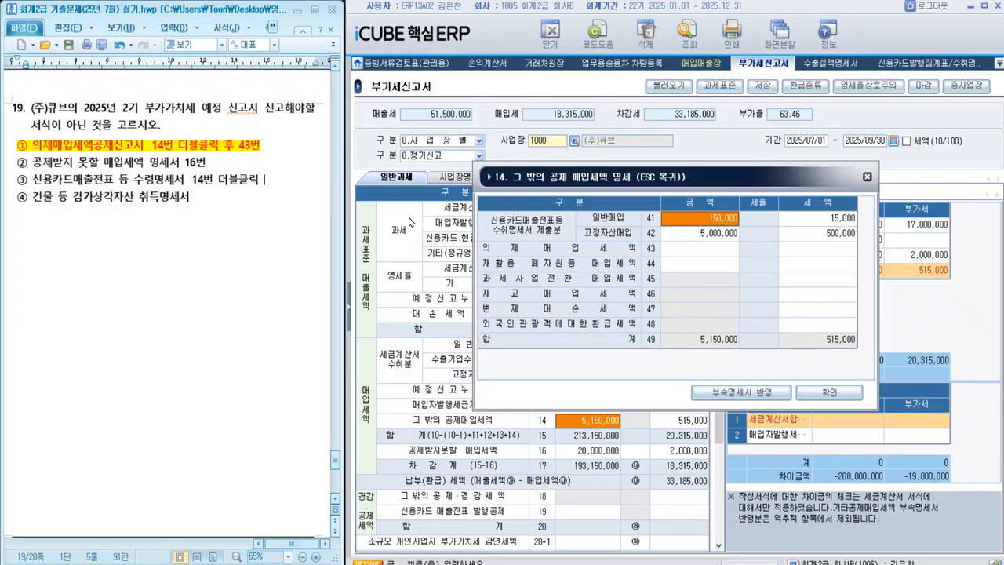
text(후 41)
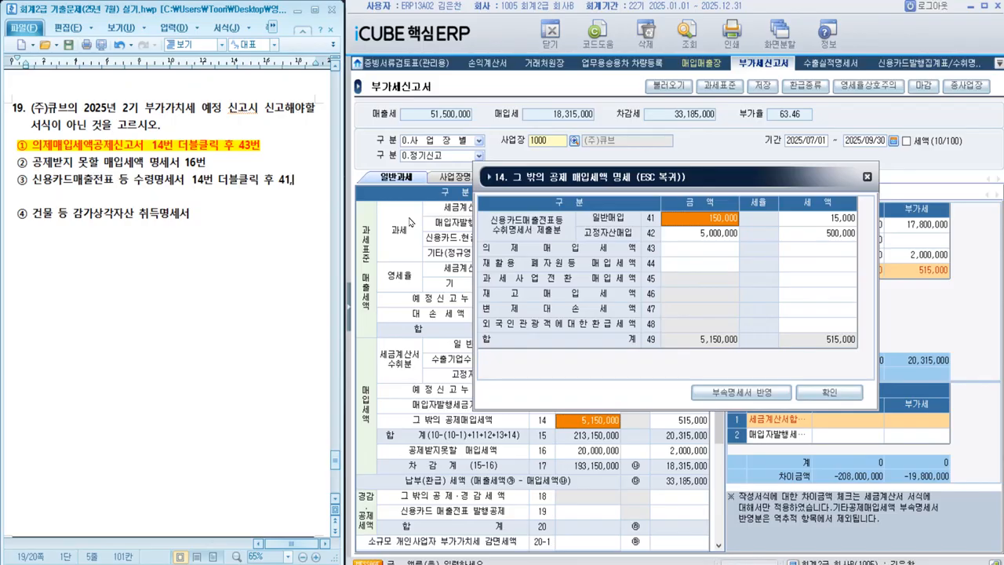
text(,42)
key(Delete)
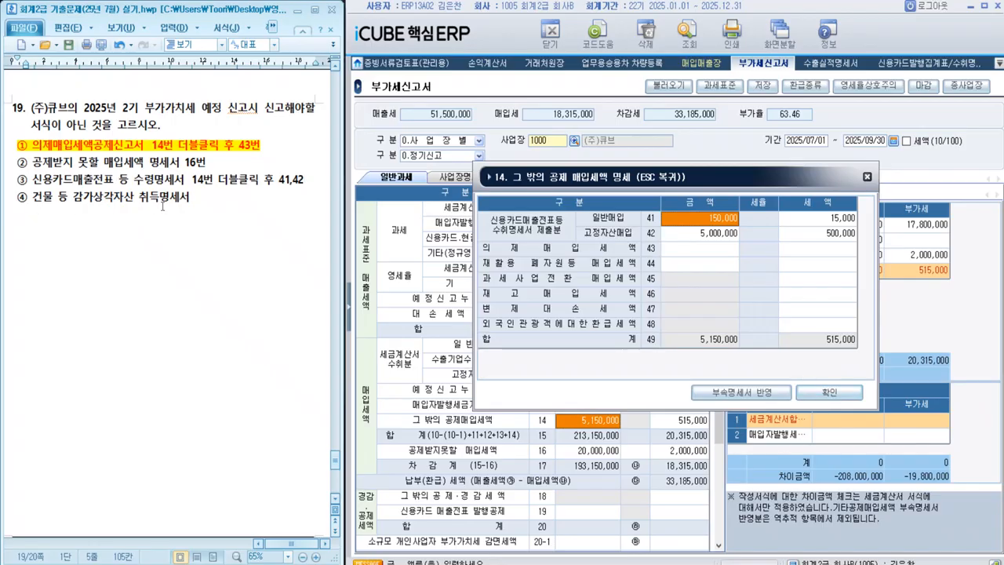
Step: Check the 고정자산매입 amounts in lines 42 and 11, and add the note '11번, 42번' after option ④ of question 19
click(683, 234)
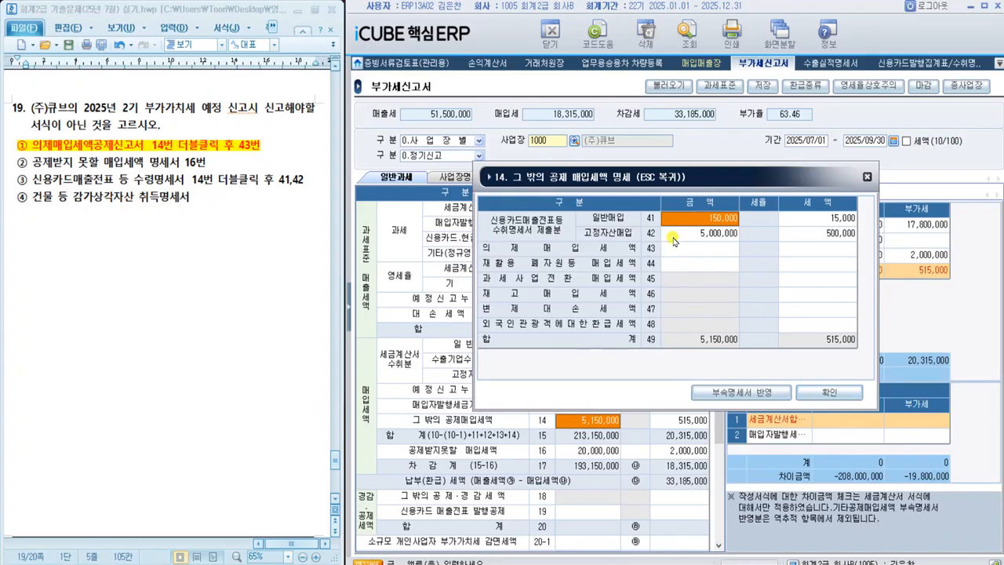
click(838, 393)
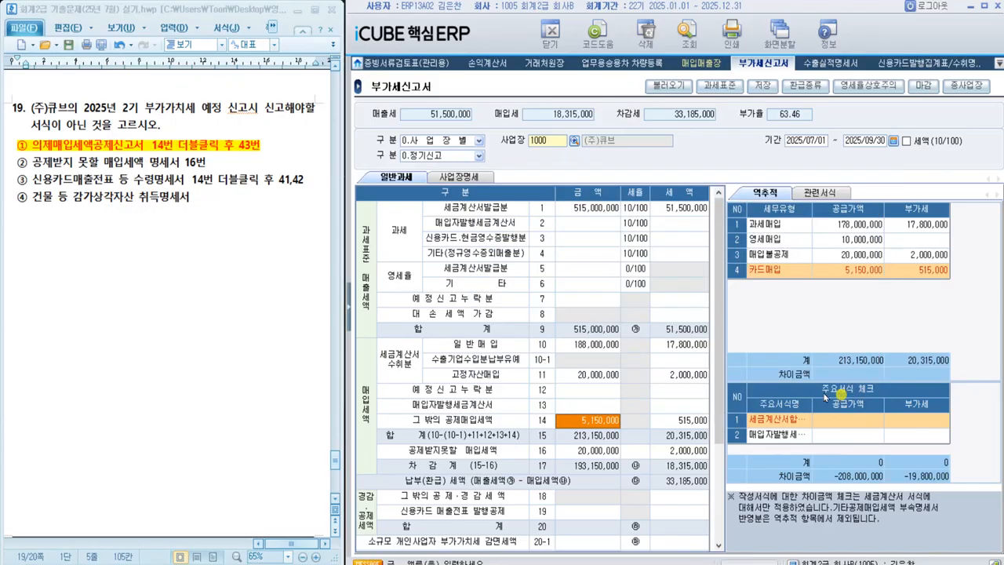
click(594, 375)
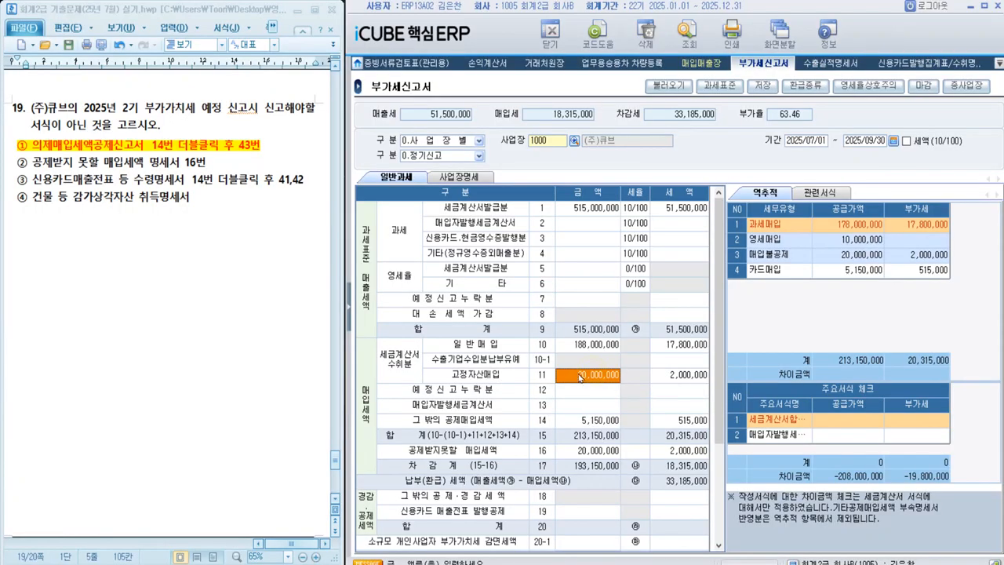
click(211, 201)
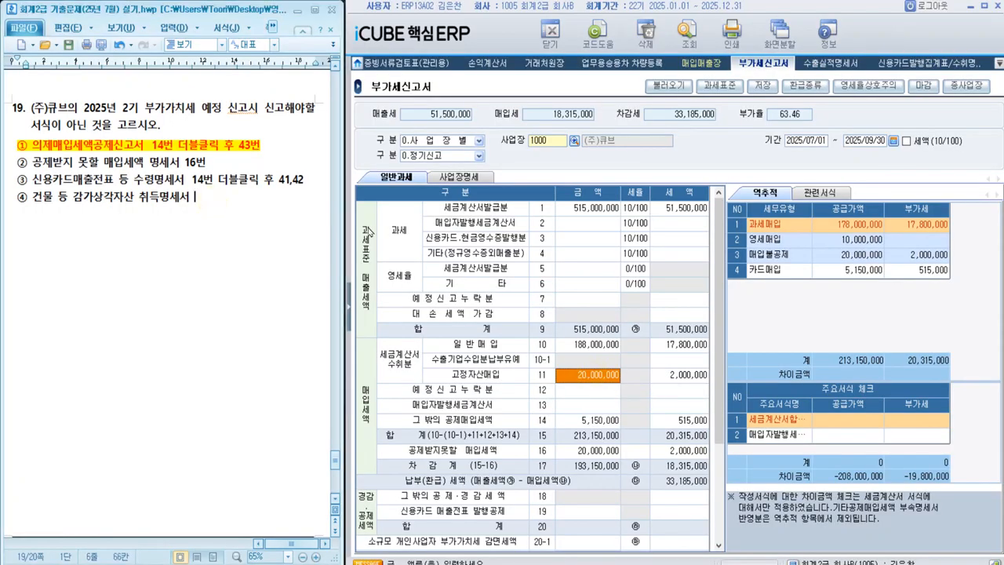
text(11번, 42ㅂ)
click(135, 257)
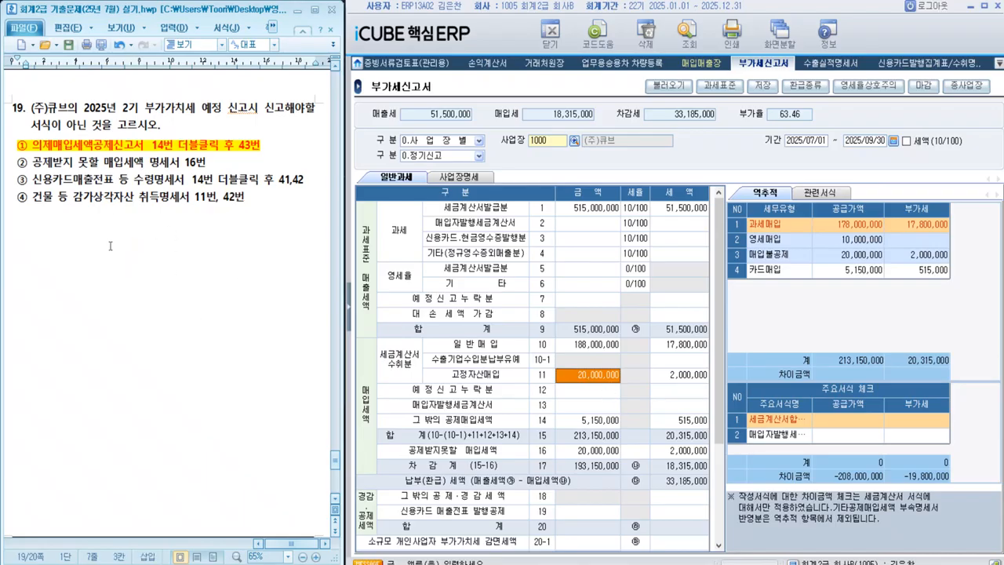
Step: Highlight the phrases '예정신고 누락분이 있음' and '거래처' in the text of question 20
scroll(110, 246, down, 5)
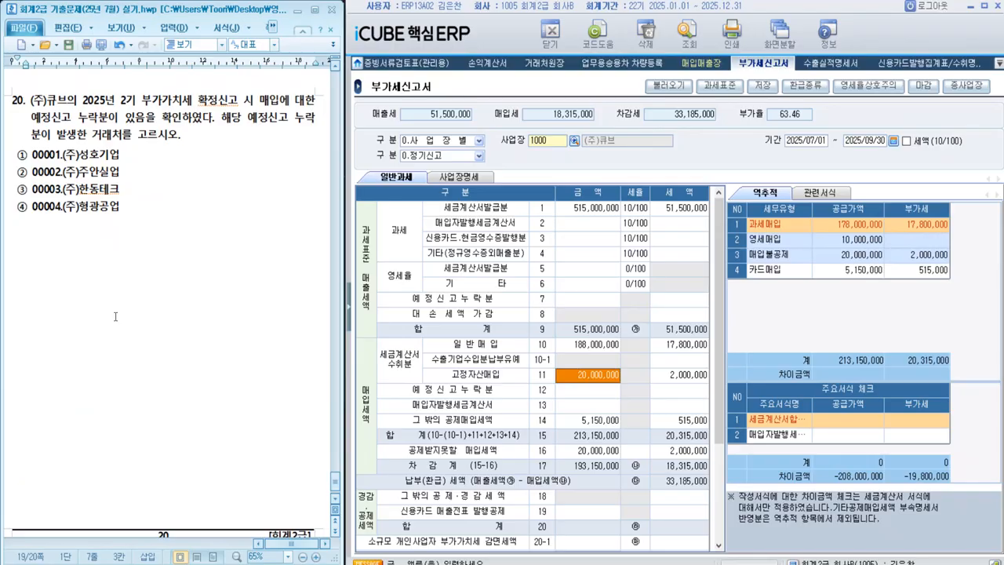
drag(30, 119, 147, 119)
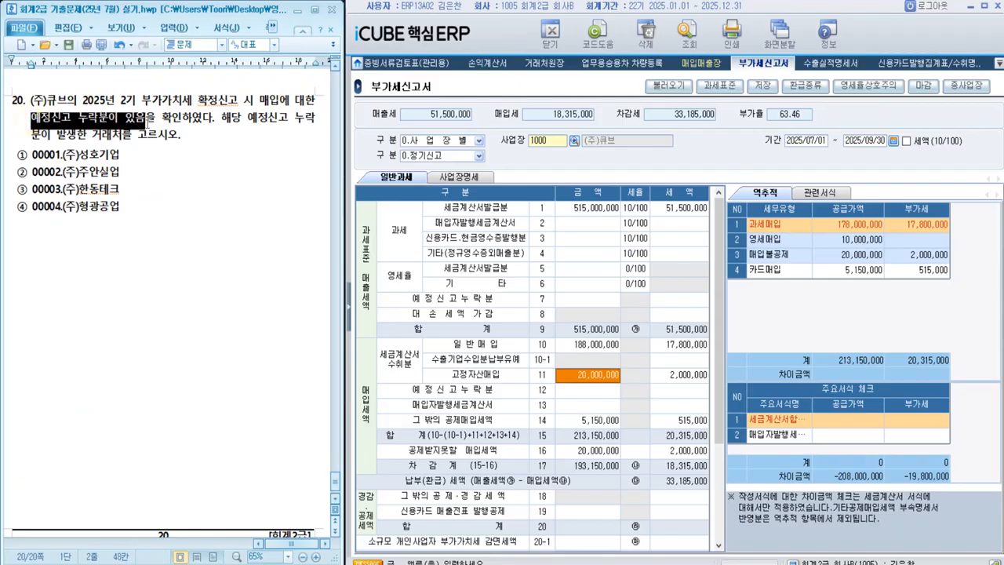
click(202, 235)
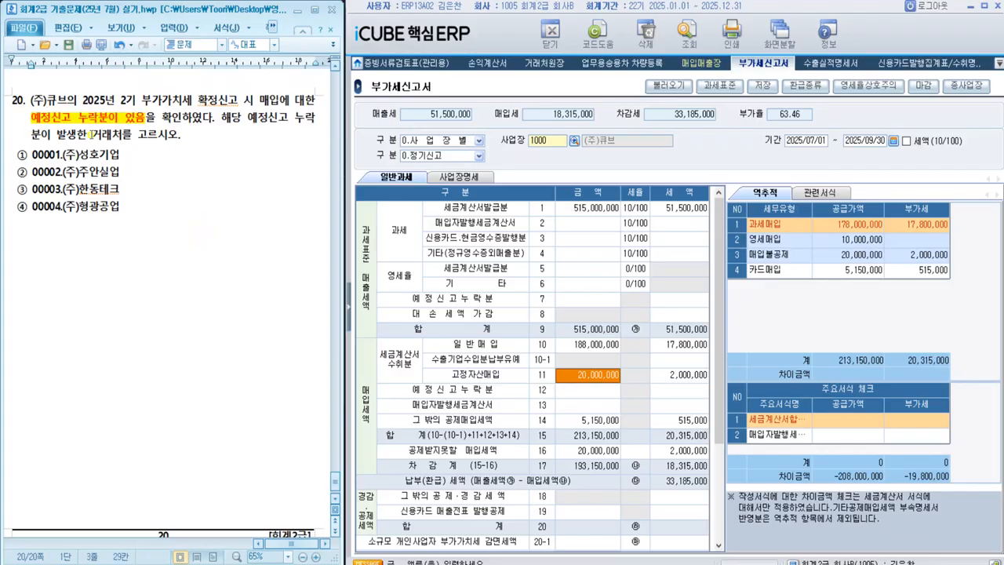
drag(91, 134, 124, 134)
click(214, 243)
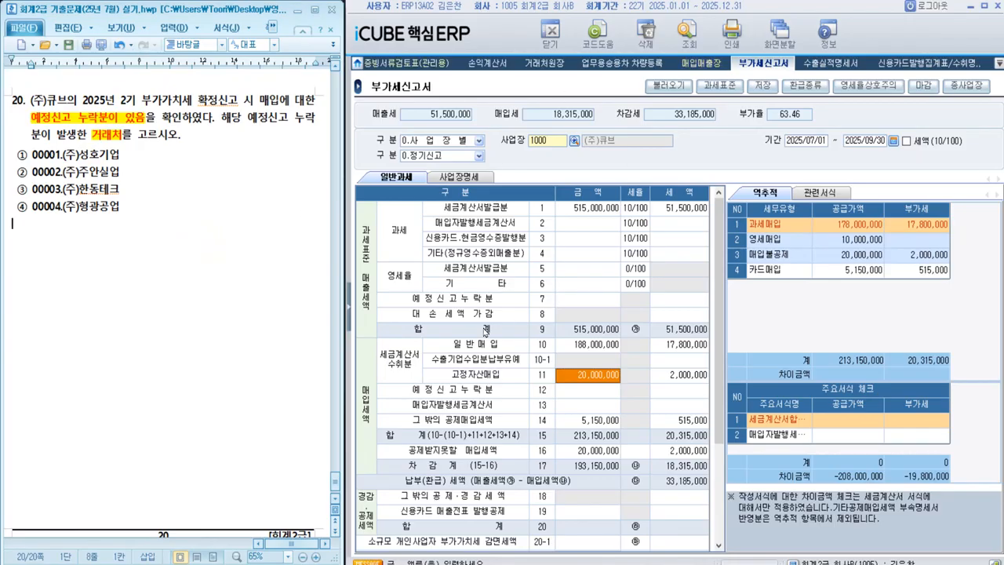
Step: Switch to the 매입매출장 report and show its 신고서기준 view
click(578, 281)
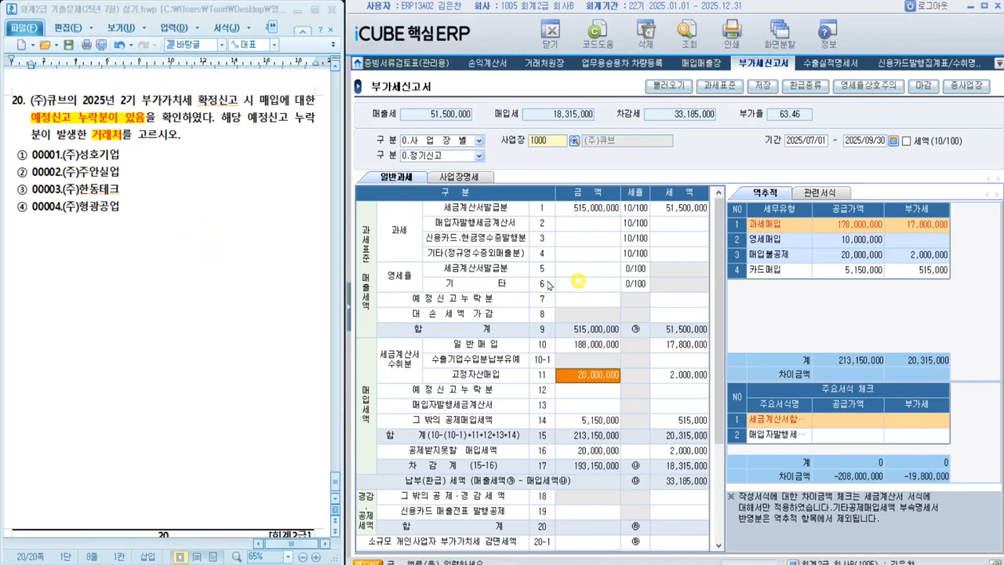
click(349, 297)
scroll(392, 195, up, 6)
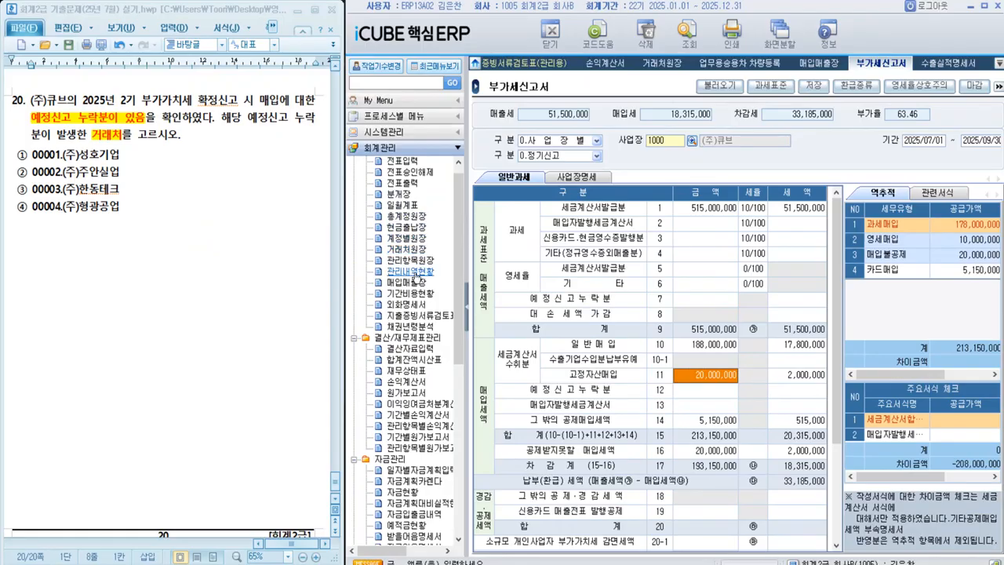
click(407, 282)
click(466, 298)
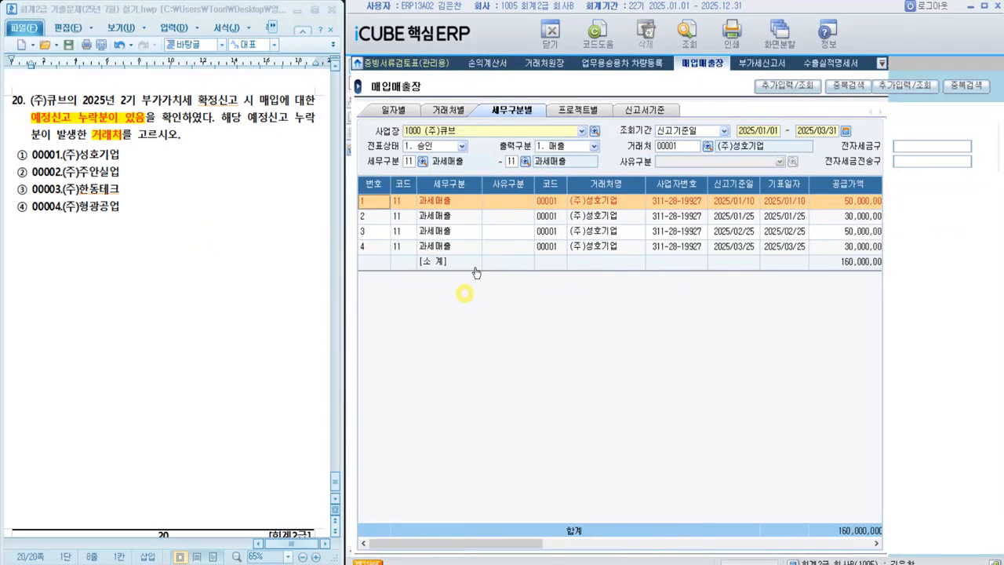
click(658, 111)
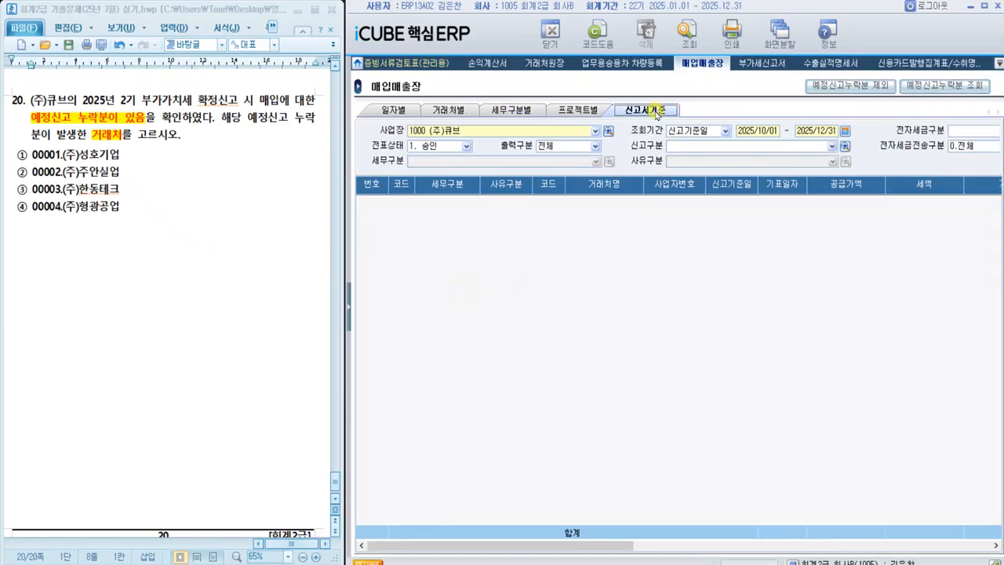
Step: Set the 조회기간 of the 신고서기준 view to 2025/10/01–2025/12/31
click(741, 130)
key(Return)
text(2)
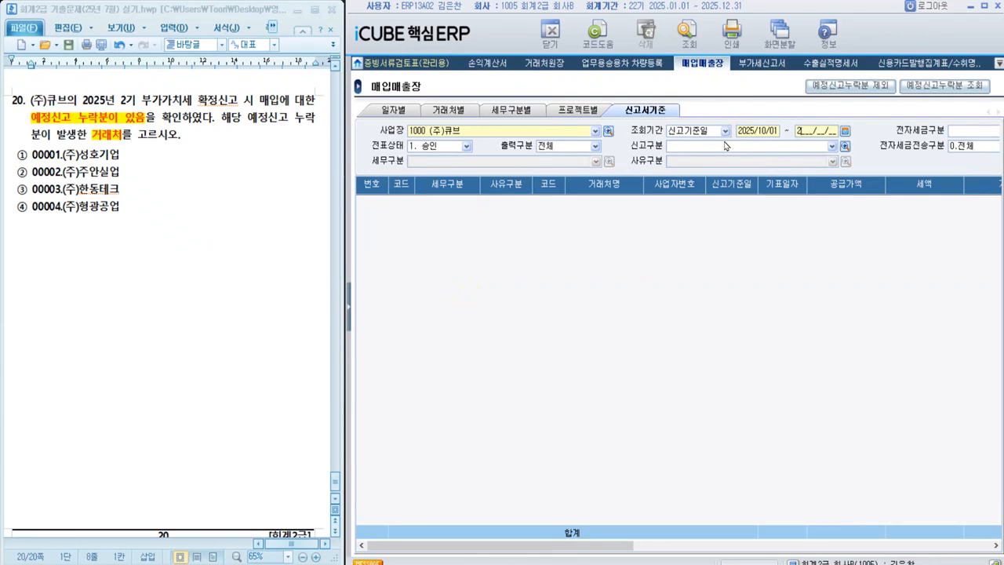
text(025/12/31)
key(Return)
key(Return)
key(Return)
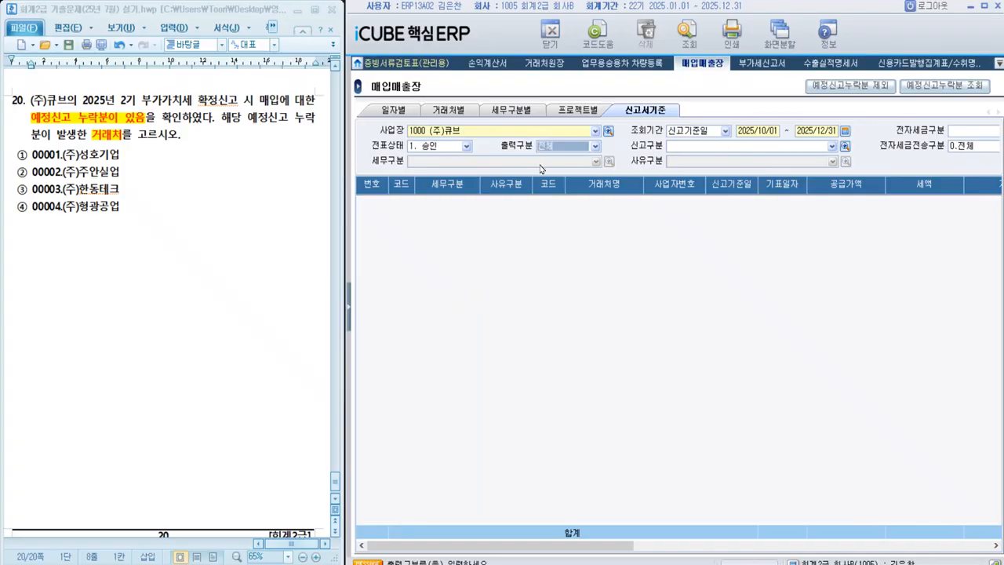
Step: Highlight '매입' in question 20 and set the report's 출력구분 to '2. 매입'
drag(259, 101, 279, 101)
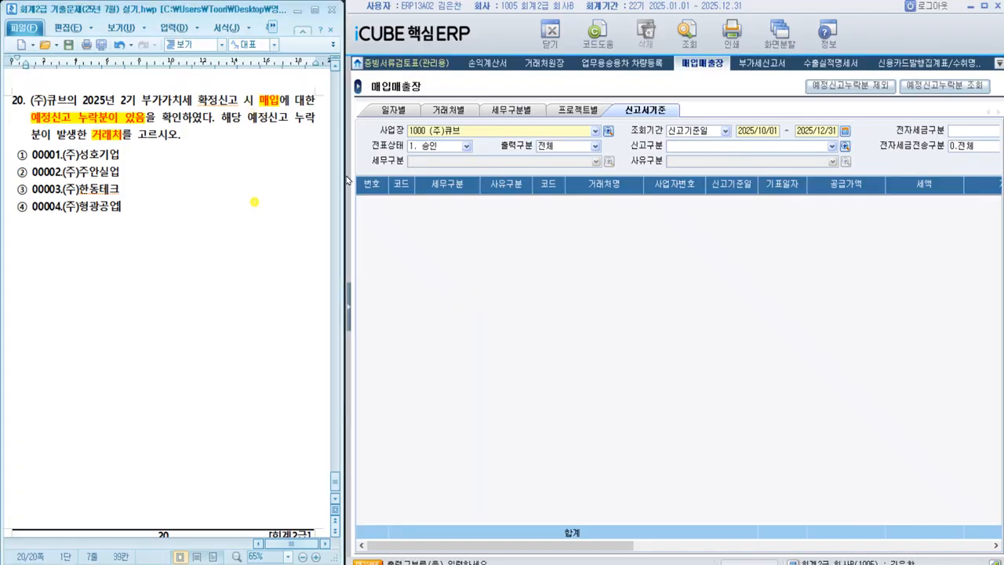
click(561, 148)
click(551, 180)
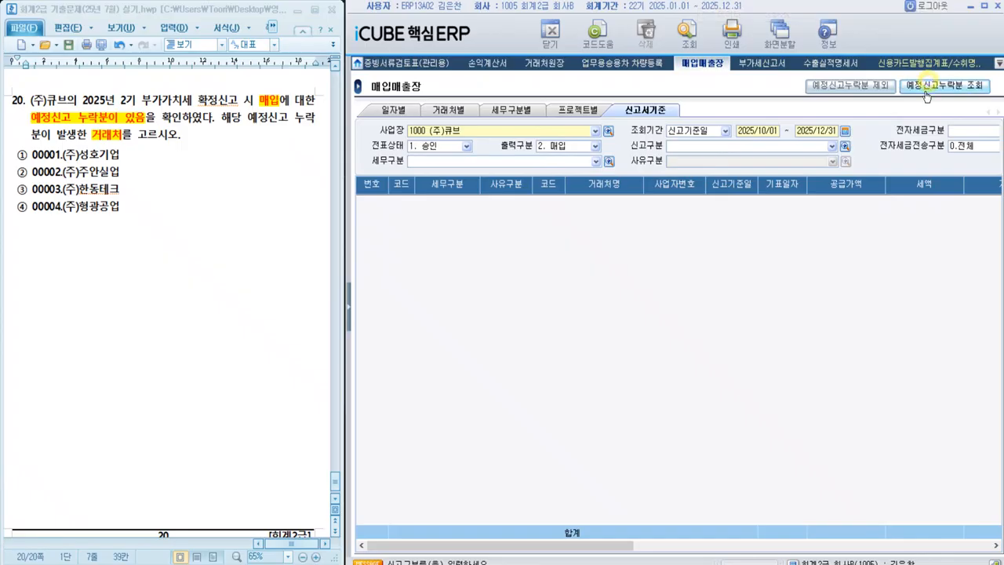
Step: Query the purchase entries, limit them to the 예정신고누락분, and check the 거래처명 of each entry
click(688, 31)
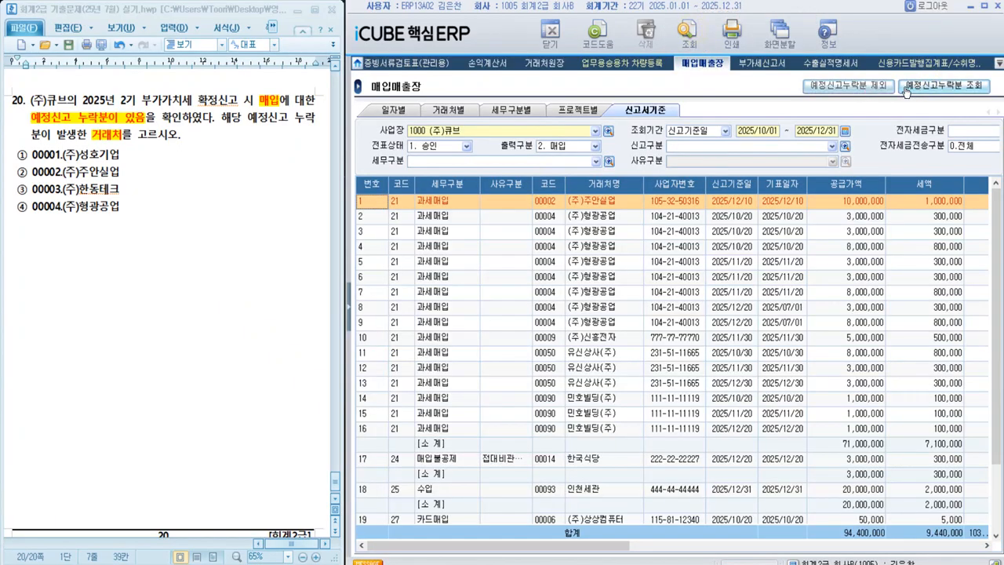
click(928, 86)
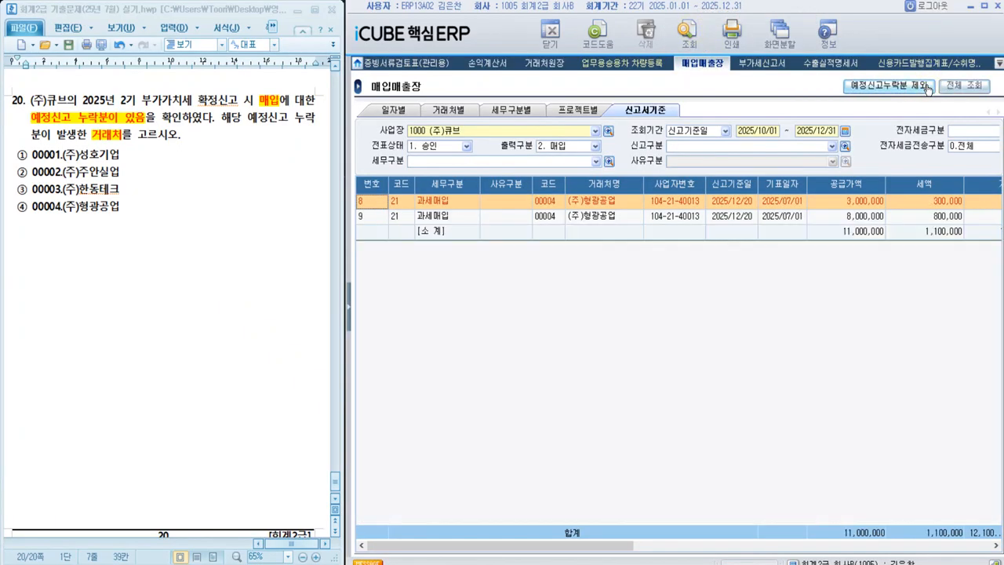
click(613, 202)
click(618, 217)
click(618, 206)
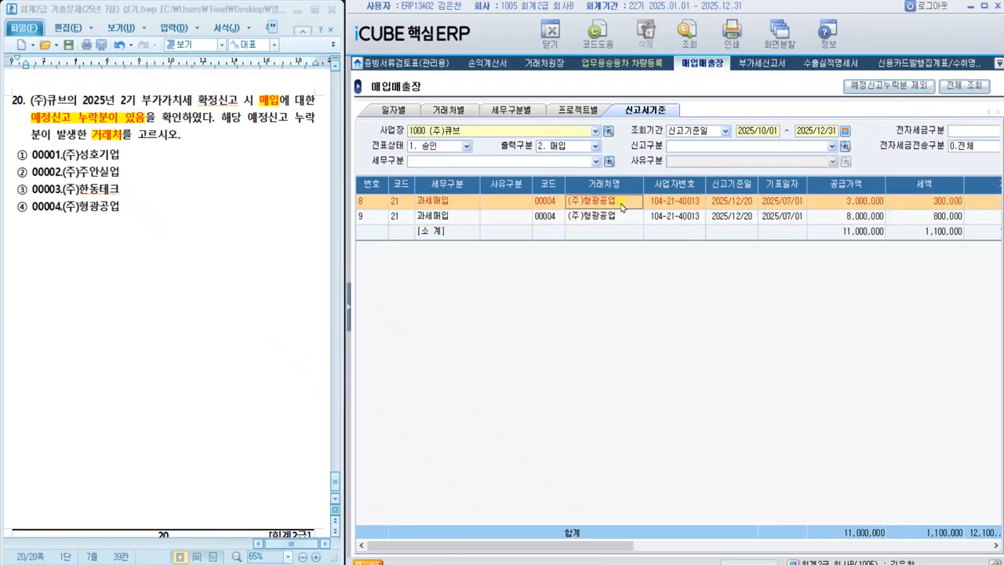
click(618, 217)
Step: Highlight option ④ 00004.(주)형광공업 as the answer to question 20
drag(15, 210, 128, 208)
key(alt+c)
click(153, 264)
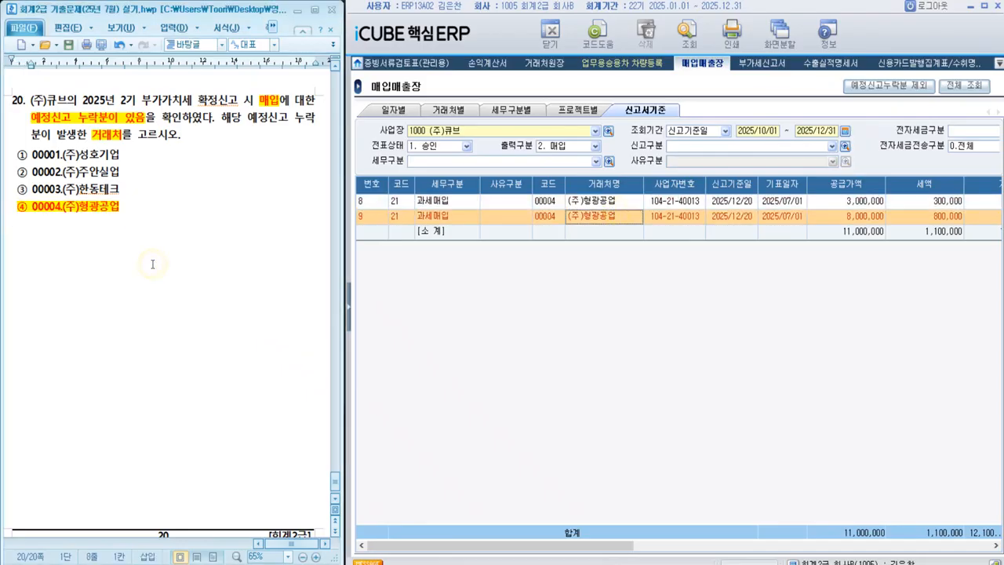